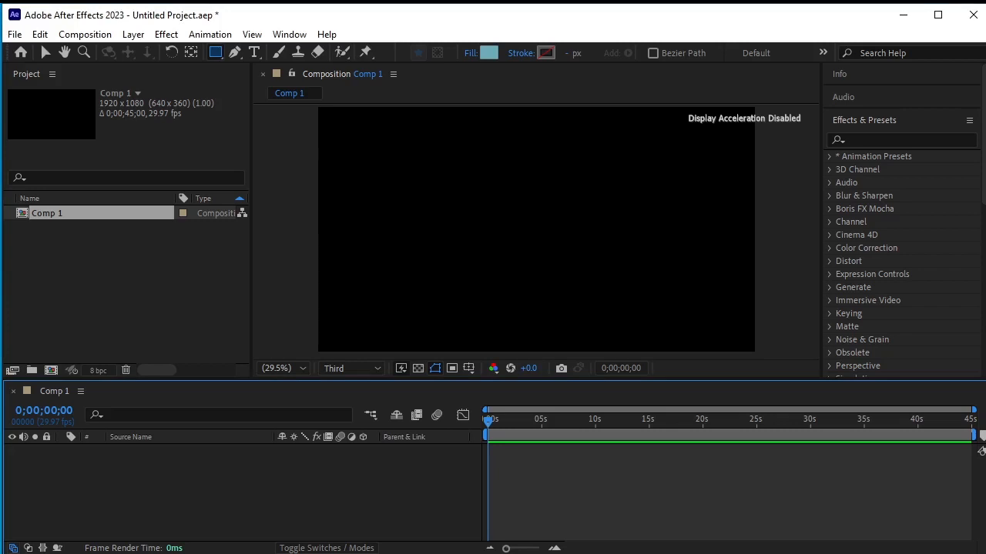
Add a text layer with the letter C to the composition and enlarge its font size
key(v)
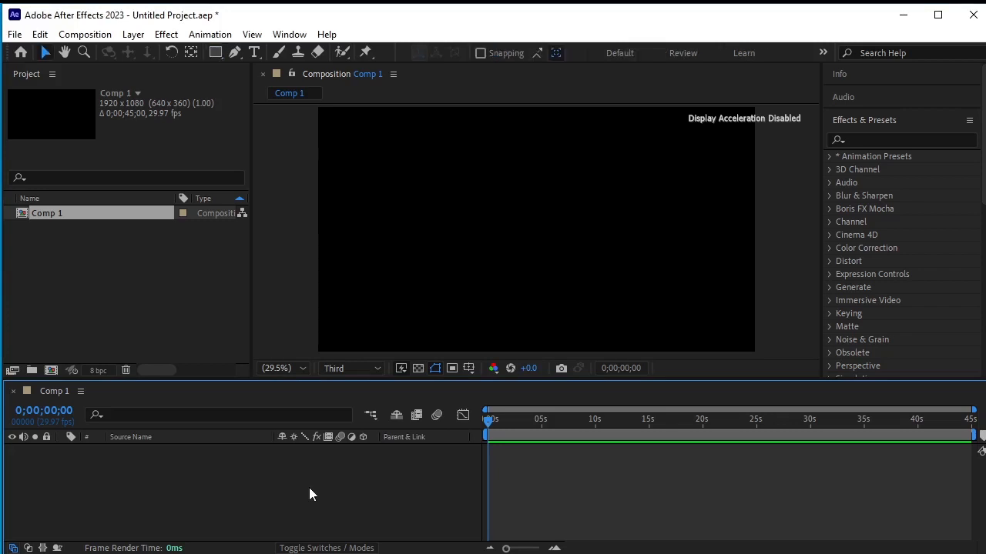
click(254, 52)
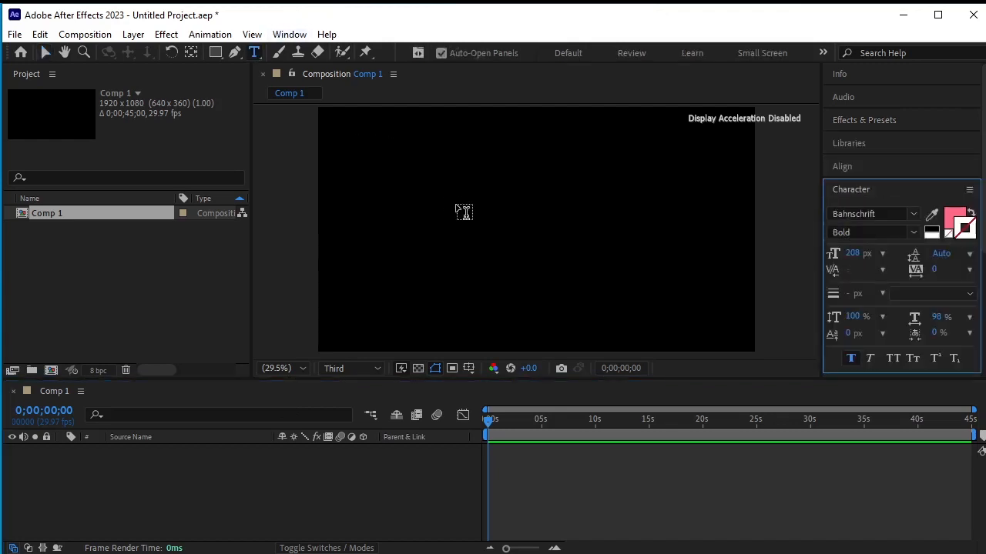
click(466, 209)
text(C)
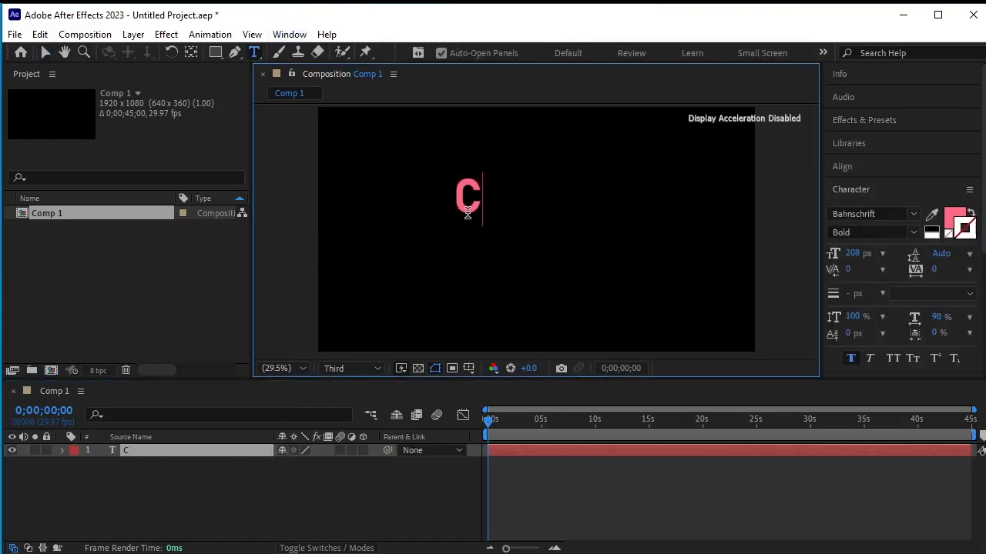
double_click(459, 201)
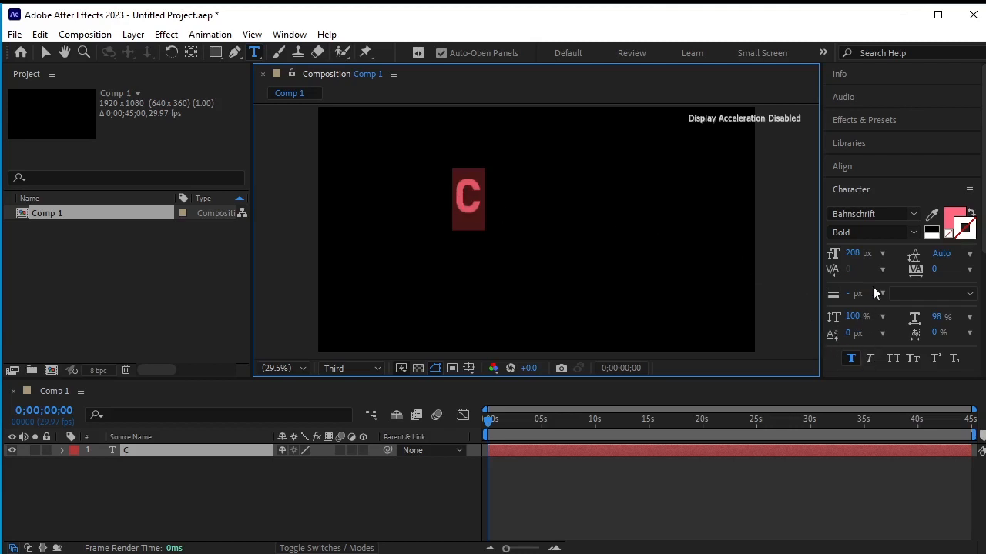
drag(857, 256, 982, 256)
Center the letter C horizontally and vertically in the composition
click(847, 171)
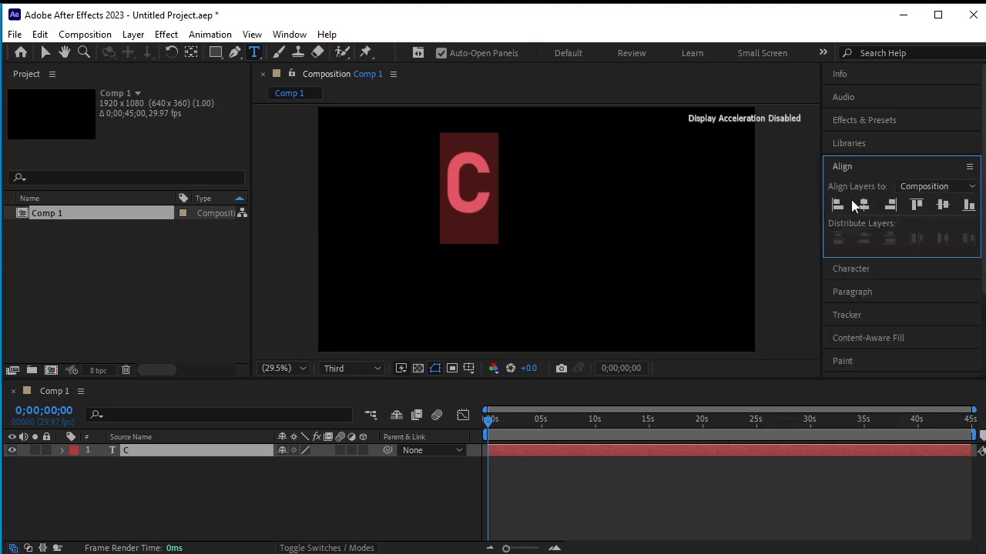
click(863, 204)
click(941, 206)
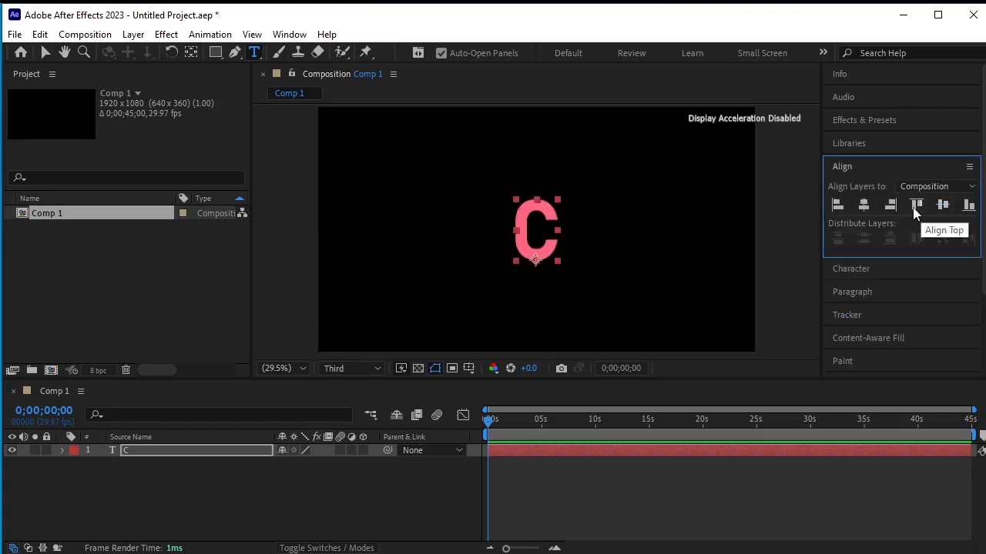
scroll(616, 249, up, 5)
scroll(558, 246, down, 4)
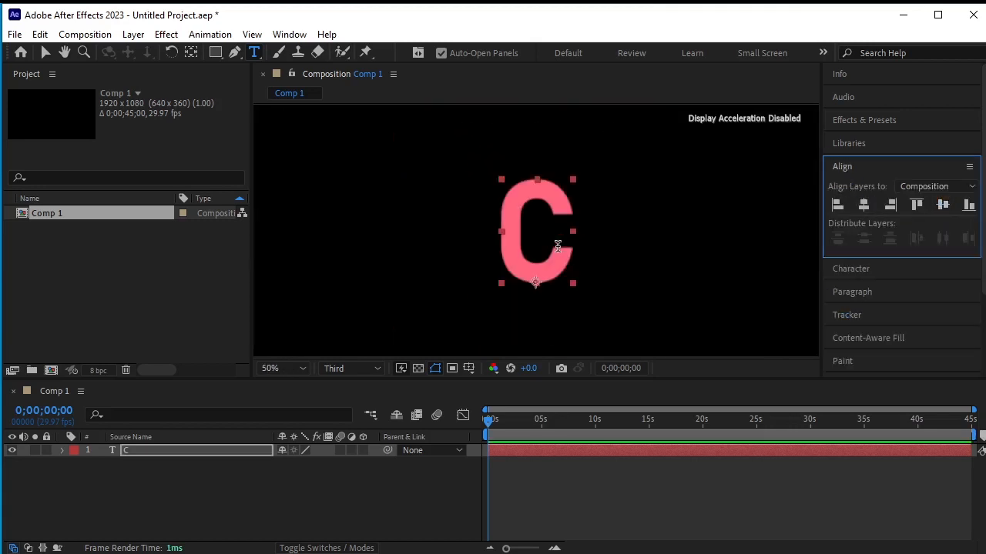
scroll(558, 246, up, 2)
scroll(557, 246, down, 1)
click(189, 53)
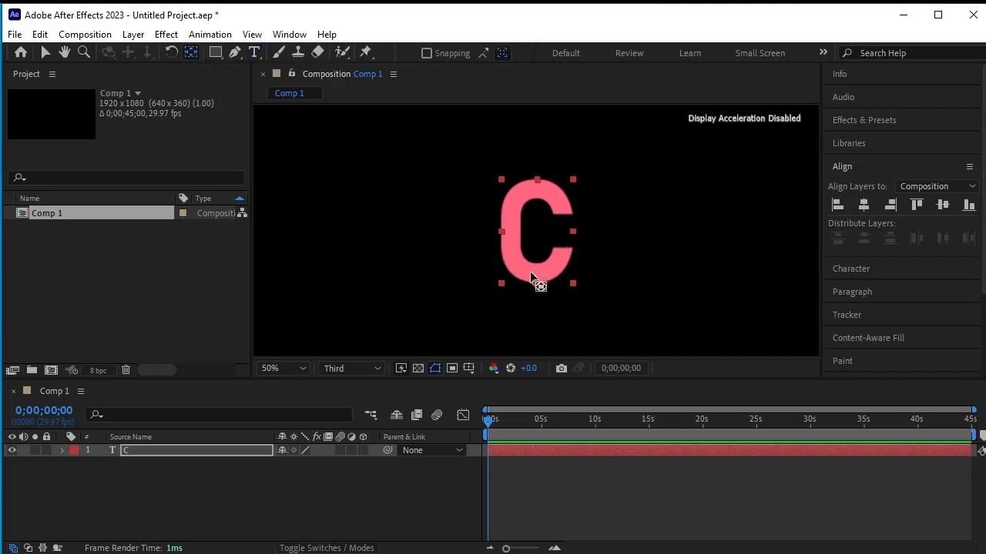
click(46, 51)
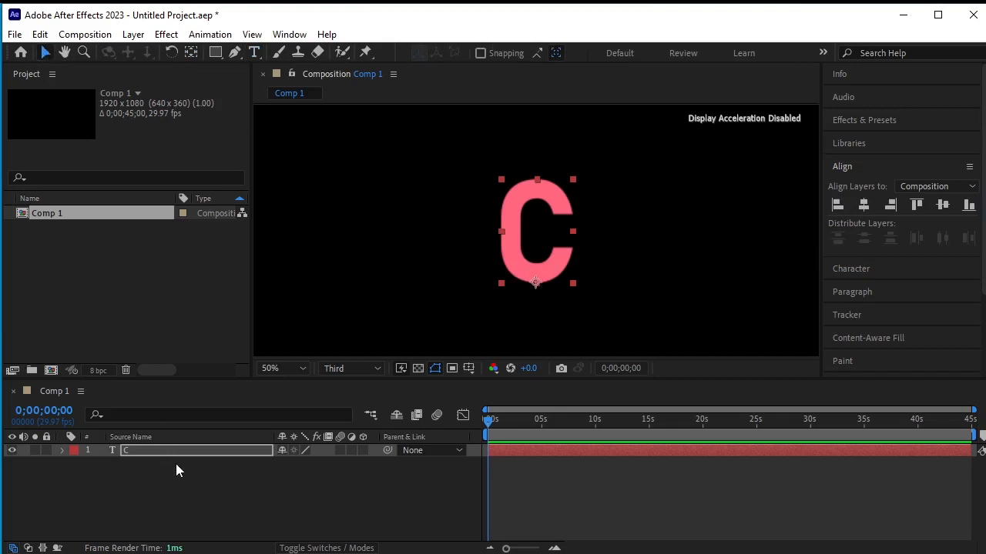
Add a Scale keyframe to the C layer at 0;00;00;00 with unlinked dimensions and the vertical scale set to 0%
key(s)
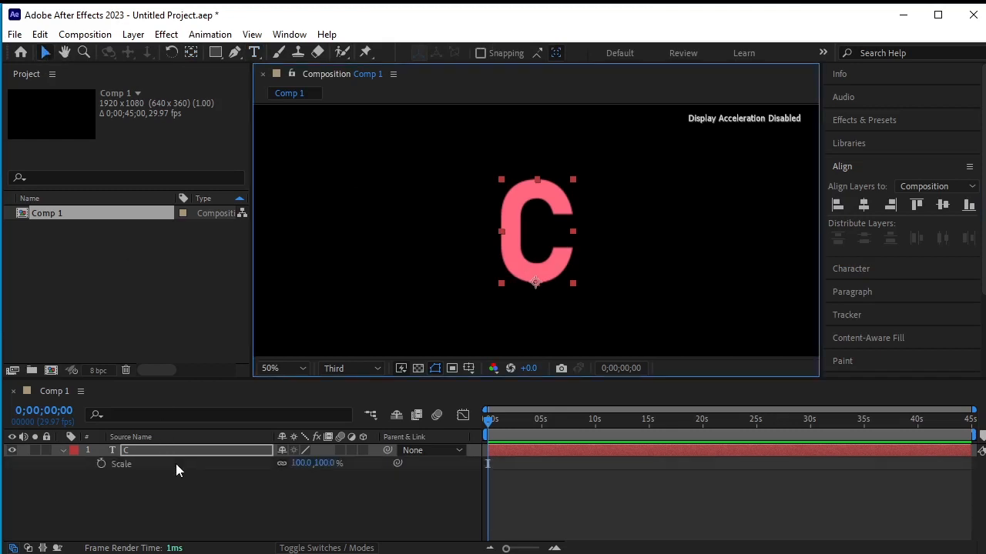
click(488, 422)
click(97, 463)
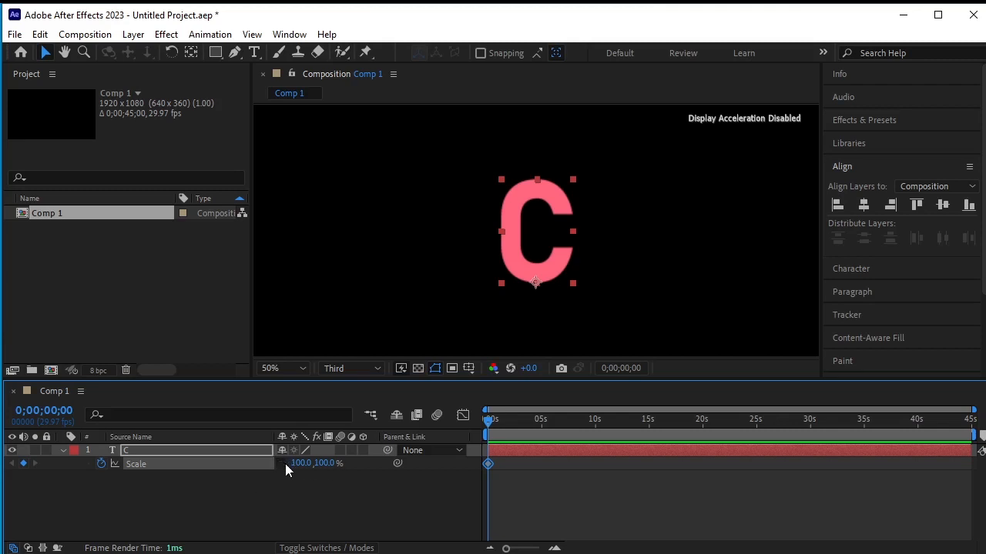
click(324, 463)
text(0)
key(Return)
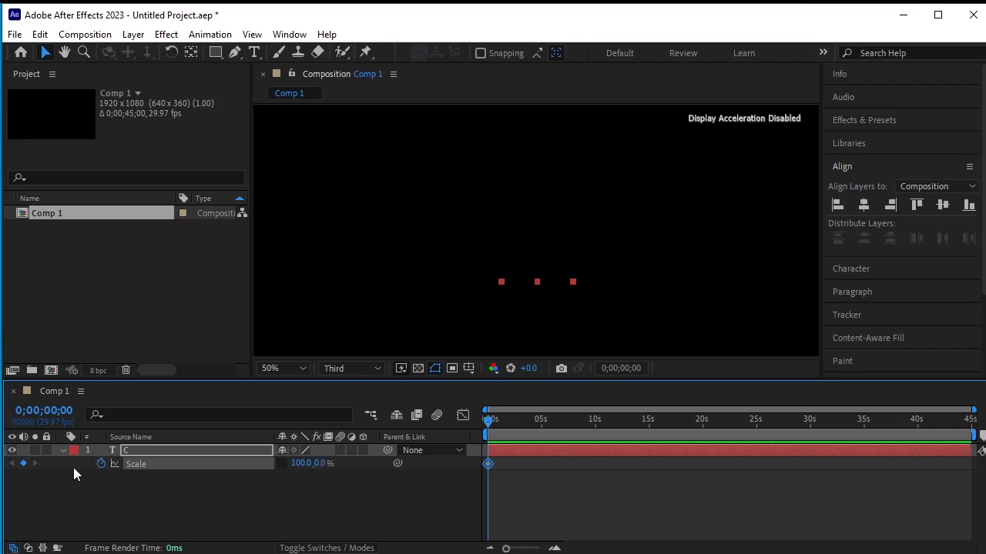
Add a Scale keyframe at 0;00;00;10 with the C layer's vertical scale set to 140%
key(shift+Page_Down)
drag(508, 549, 530, 550)
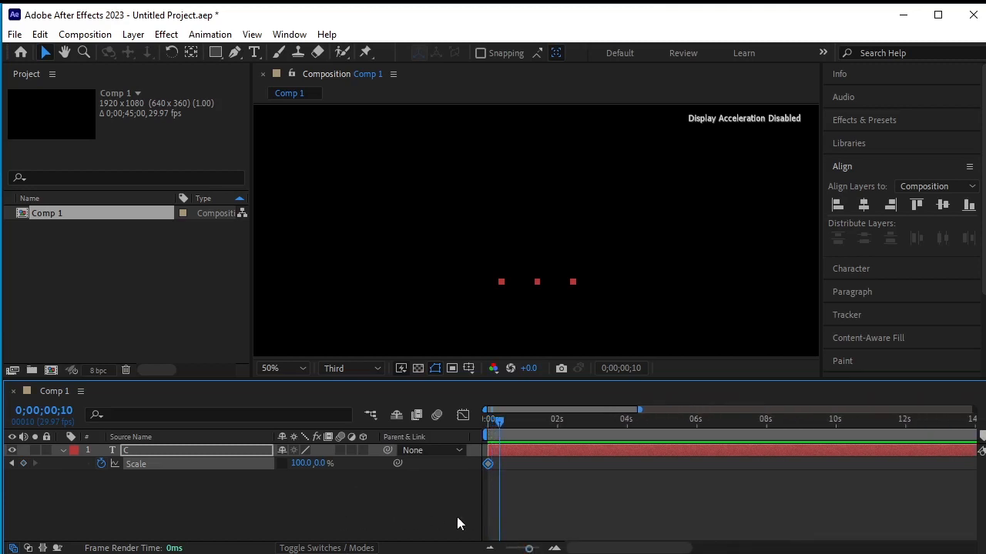
click(534, 549)
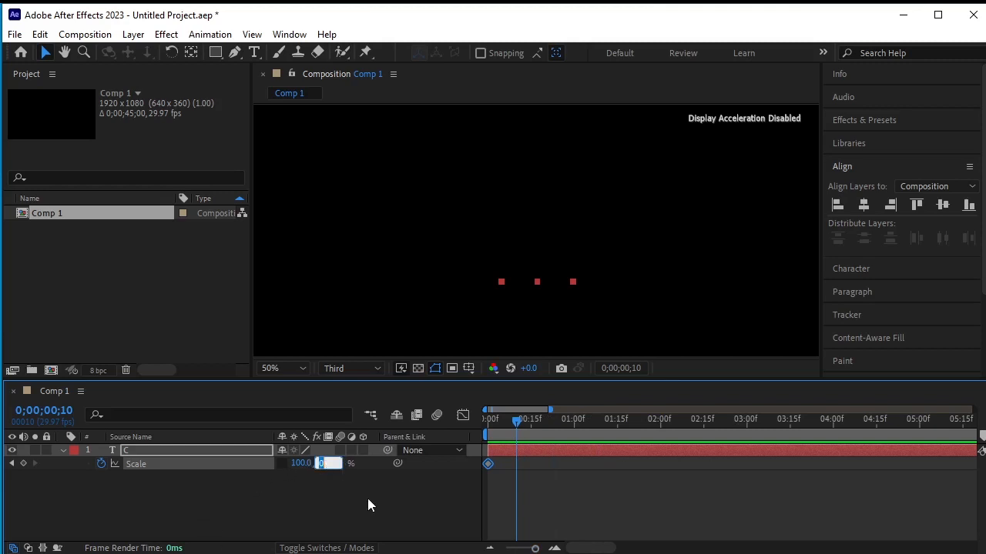
text(140)
key(Return)
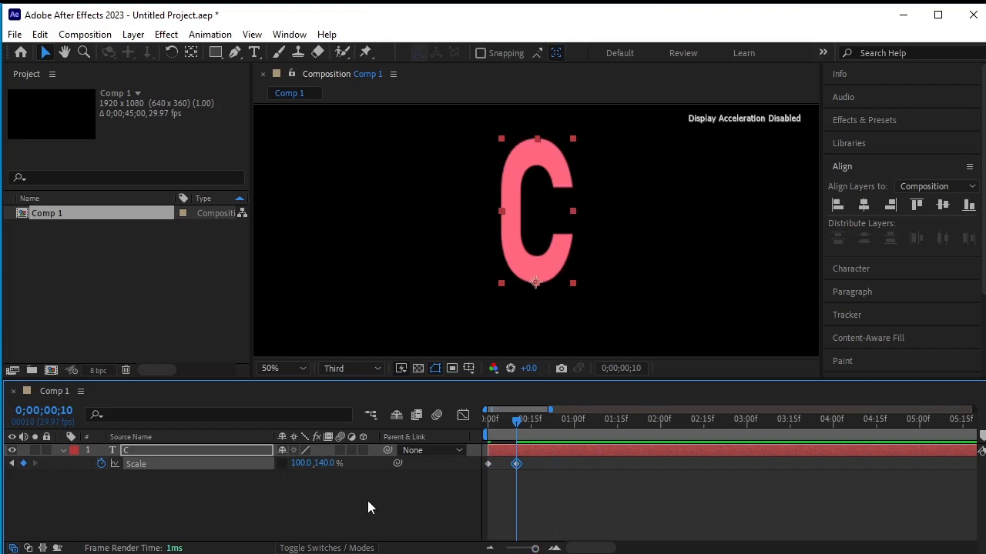
Add a Scale keyframe at 0;00;00;20 with the C layer's vertical scale set to 60%
key(shift+Page_Down)
click(329, 464)
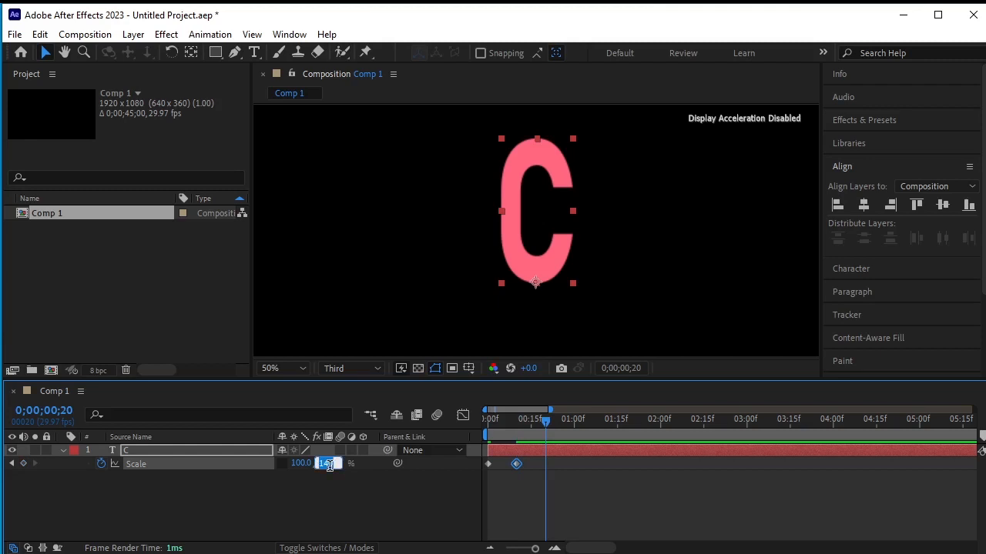
text(60)
key(Return)
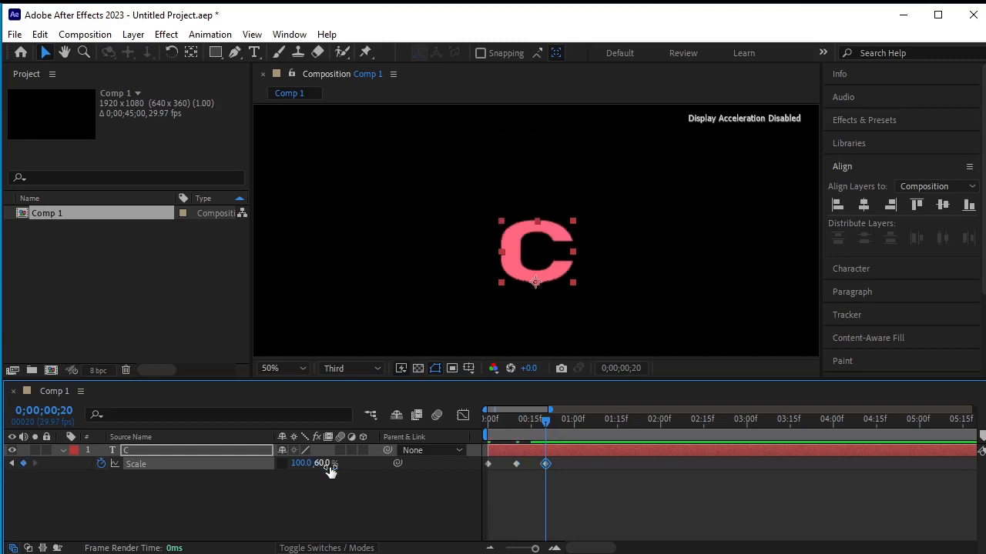
Add a Scale keyframe at 0;00;01;00 with the C layer's vertical scale set to 110%
key(shift+Page_Down)
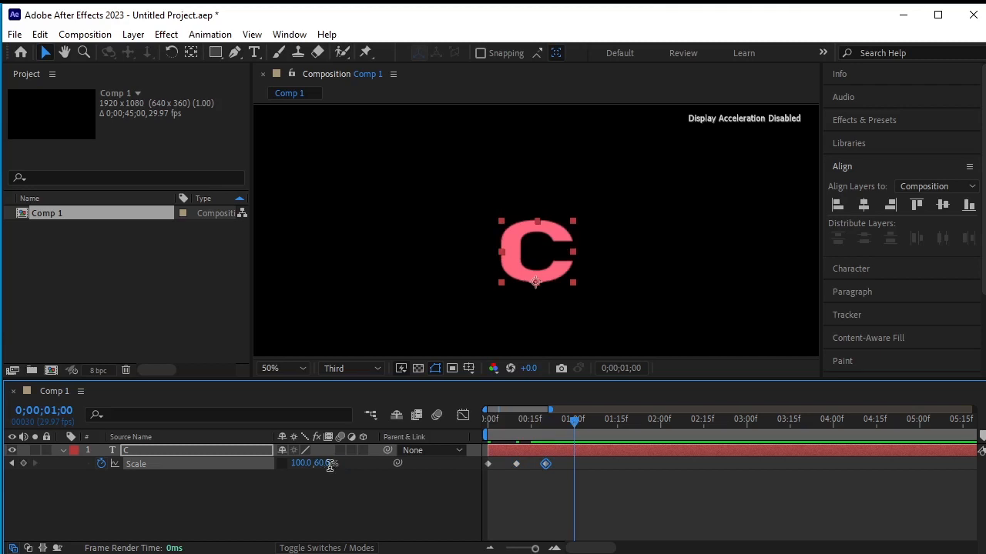
click(328, 465)
text(110)
key(Return)
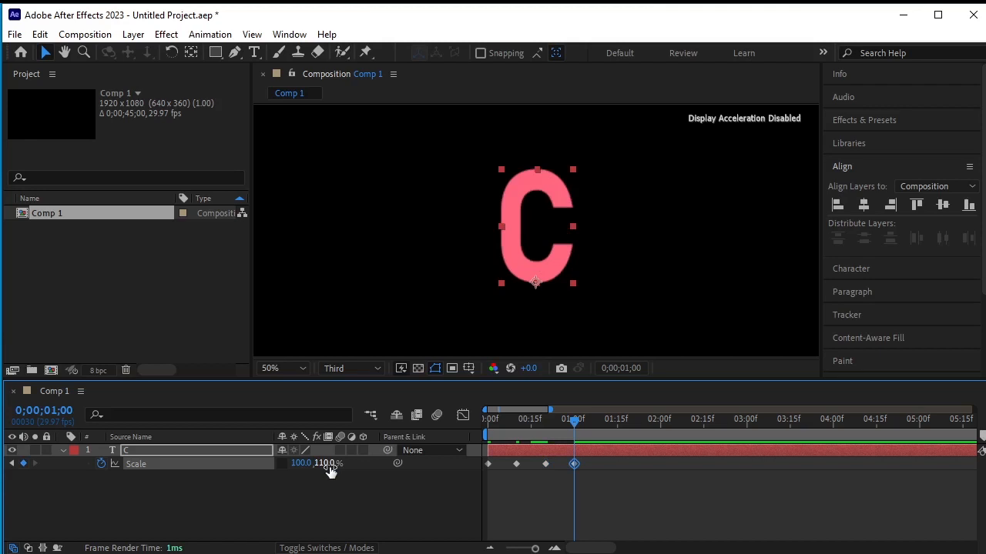
Add a Scale keyframe at 0;00;01;10 with the C layer's vertical scale set to 80%
key(shift+Page_Down)
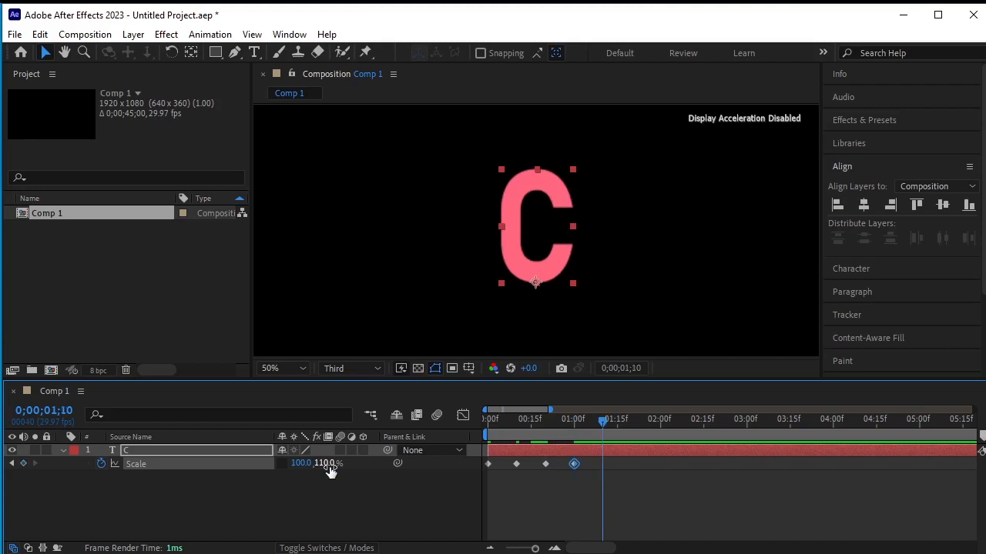
click(327, 464)
text(80)
key(Return)
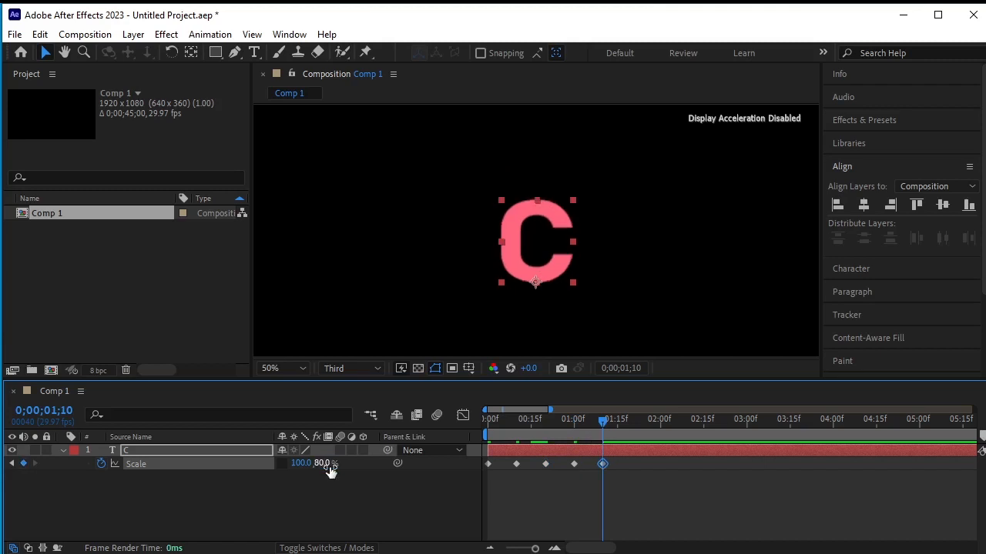
Add a Scale keyframe at 0;00;01;20 with the vertical scale set to 100%, and deselect the C layer
key(shift+Page_Down)
click(327, 466)
text(100)
key(Return)
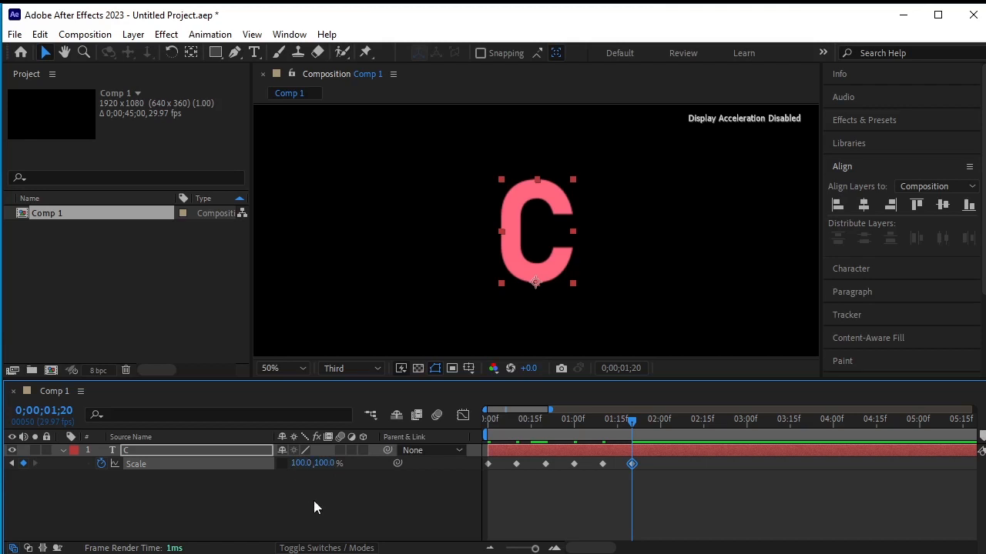
click(314, 500)
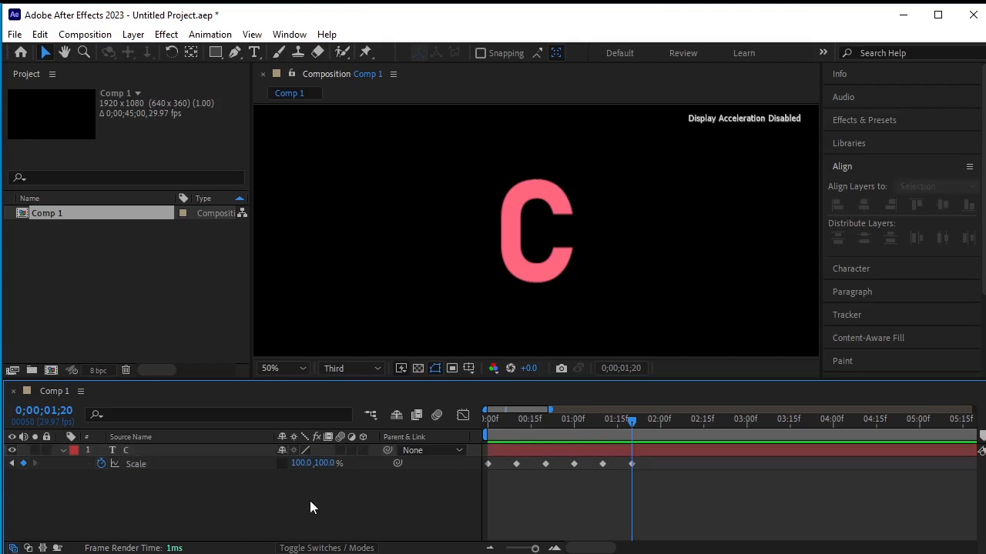
Search the effects for "warp" and apply the Warp distort effect to the C layer
click(905, 127)
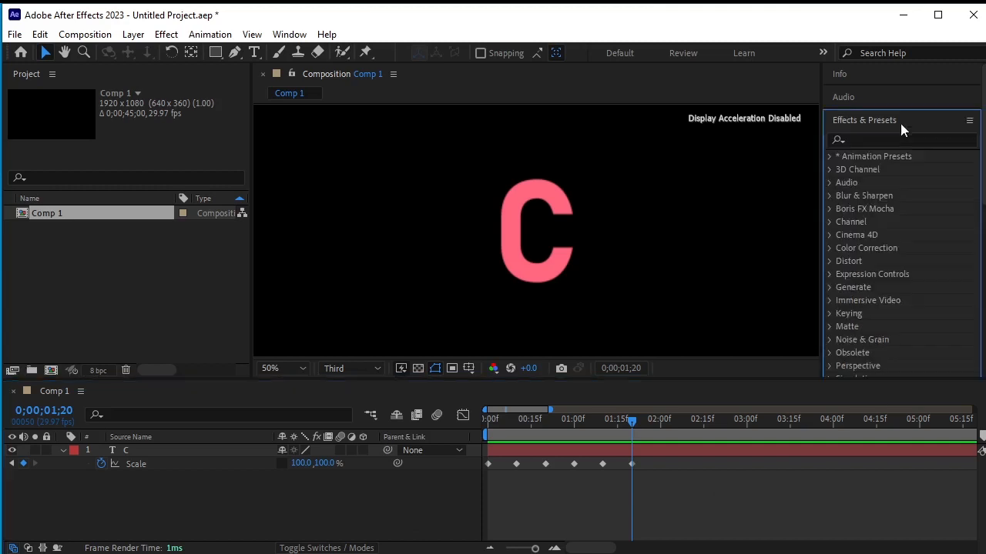
click(877, 139)
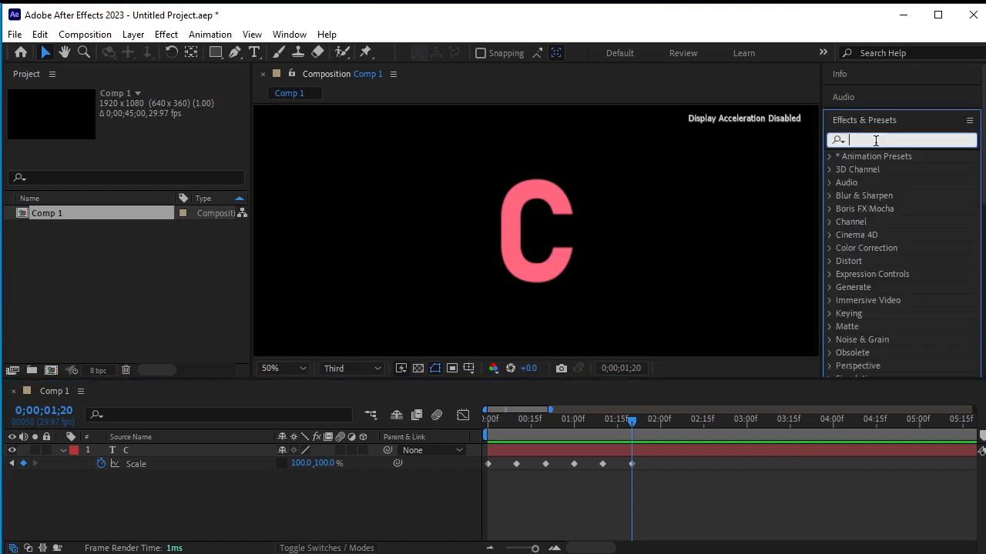
text(warp)
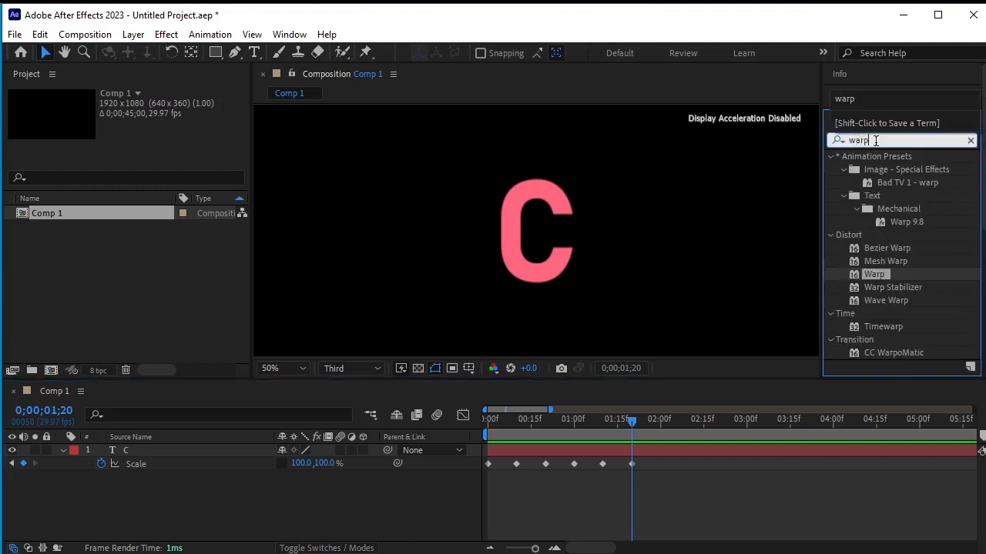
drag(884, 281, 167, 452)
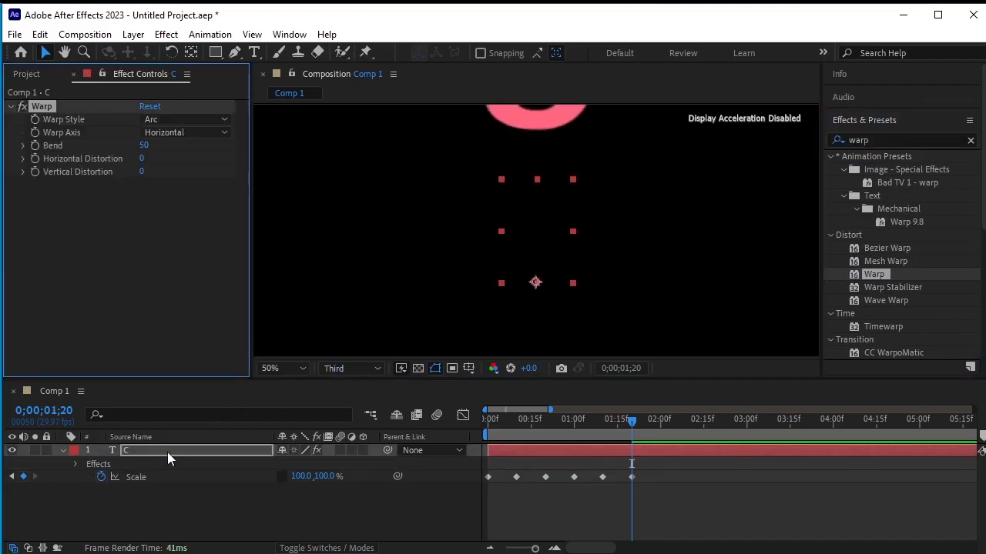
Set the Warp effect's style to Bulge and its warp axis to Vertical
click(189, 120)
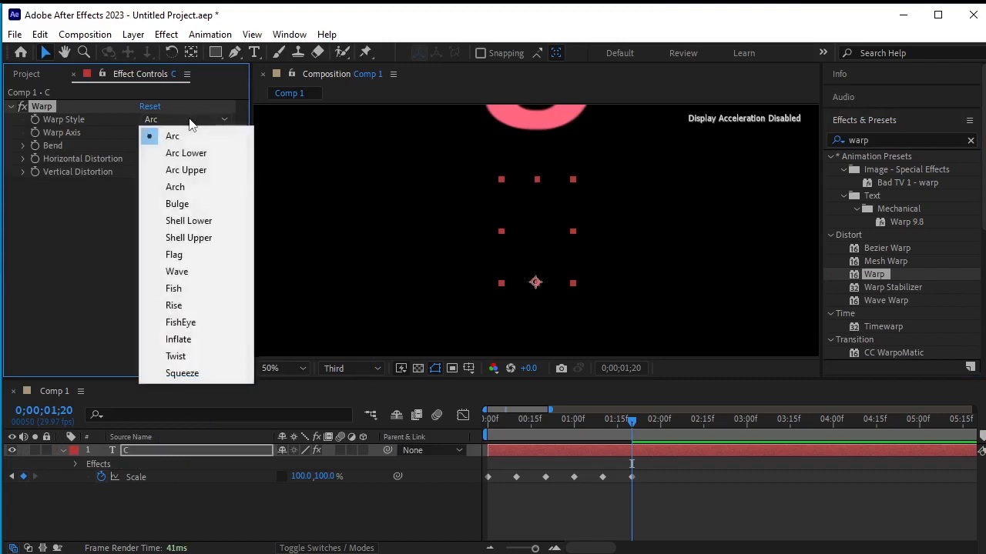
click(200, 205)
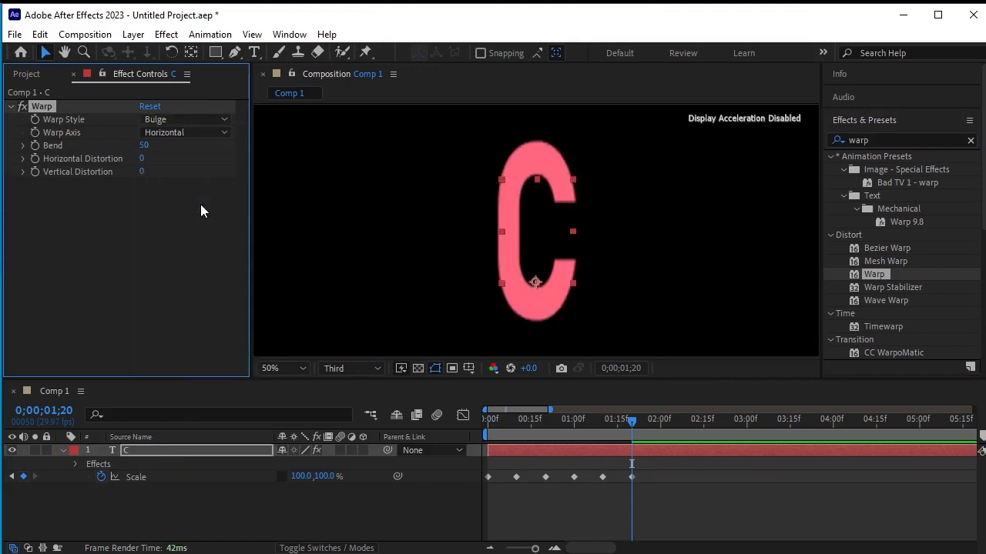
click(206, 132)
click(202, 171)
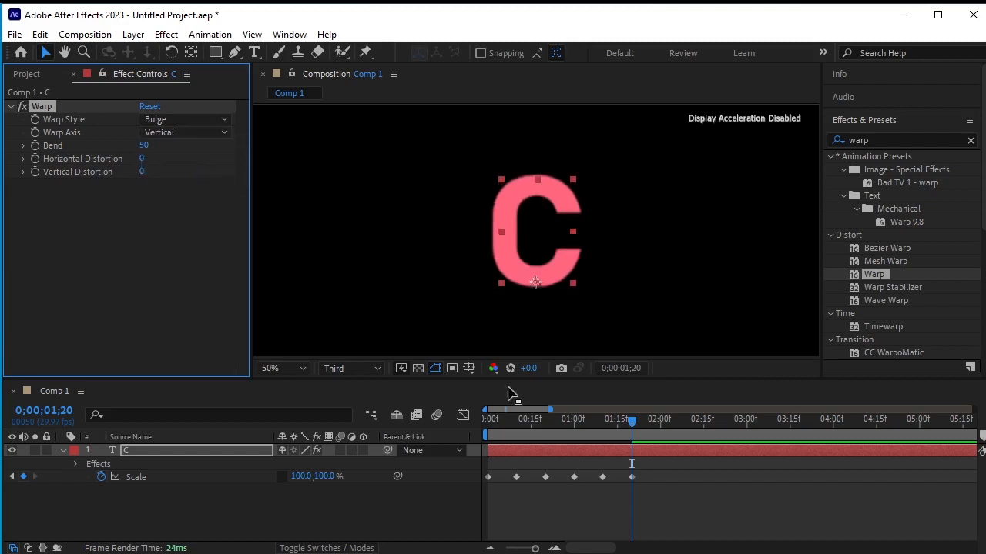
Add a keyframe for the Warp effect's Bend at 0;00;00;00 and show it in the timeline
drag(629, 422, 486, 423)
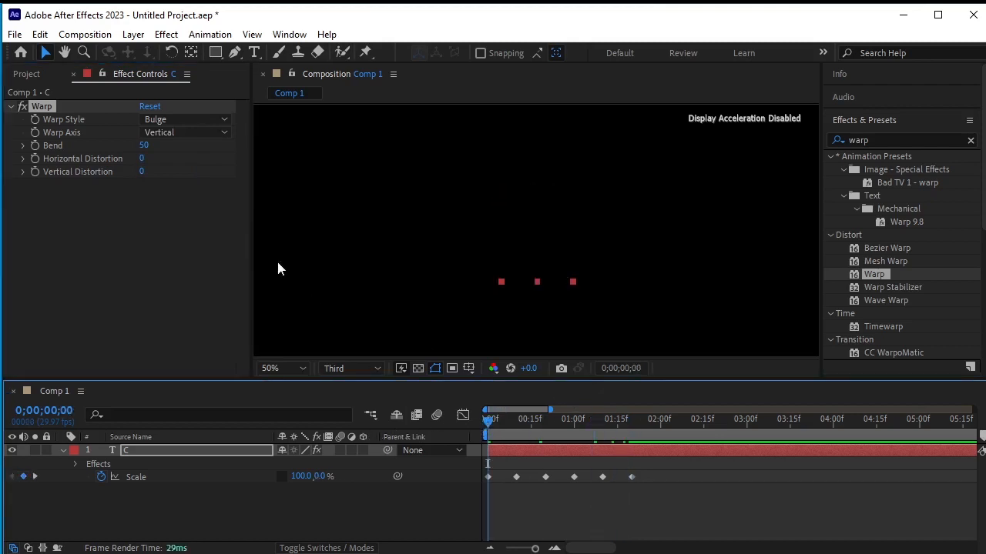
click(37, 146)
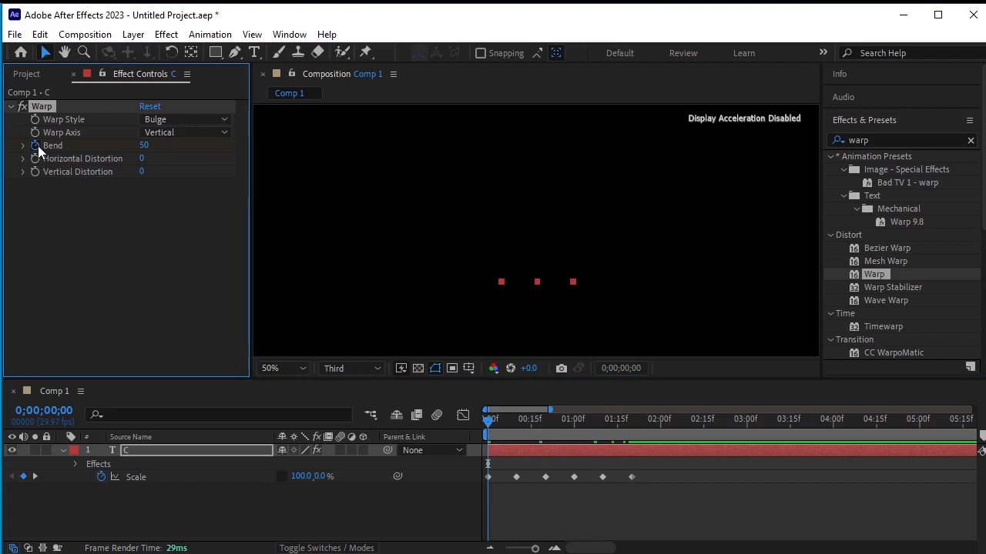
click(37, 145)
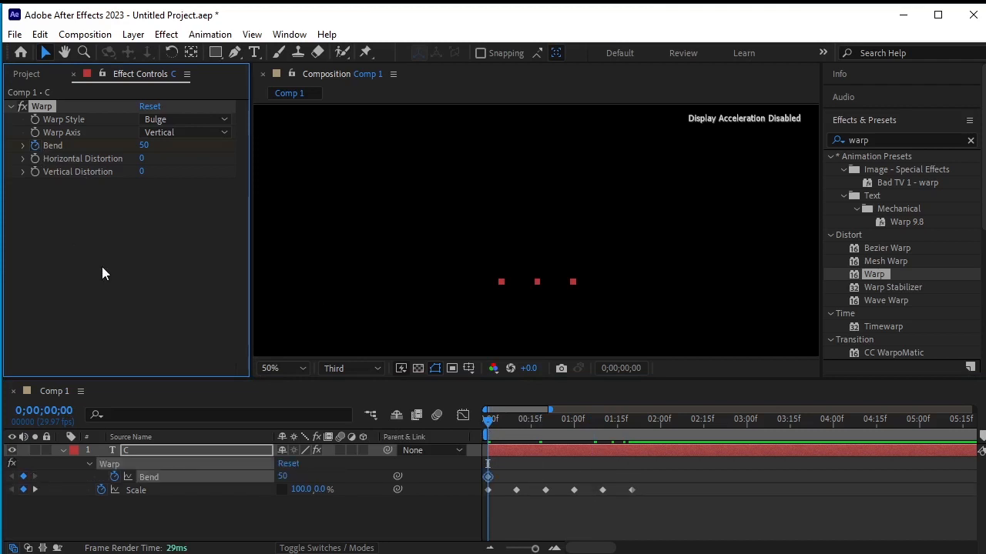
Add a Warp Bend keyframe with the value -50 at 0;00;00;10 on the C layer
key(k)
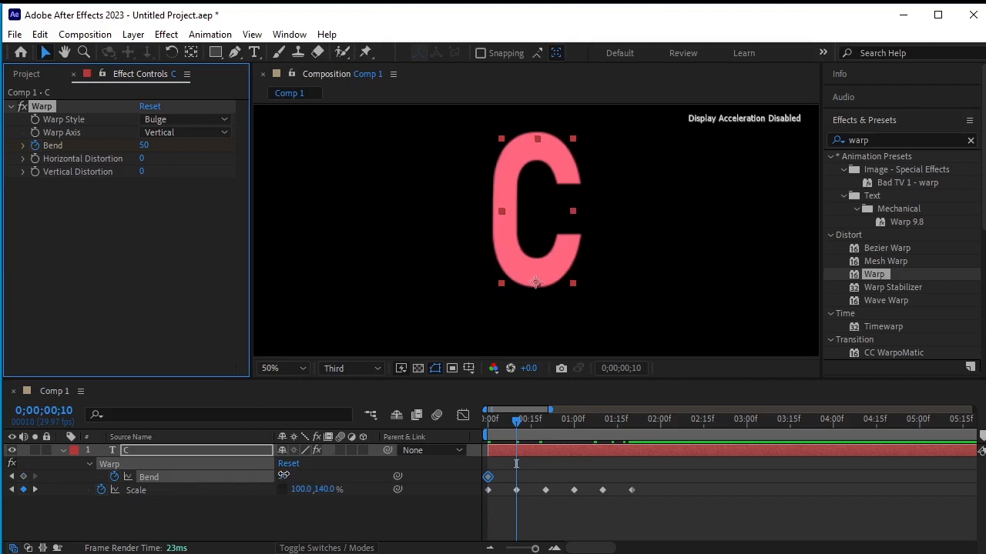
click(285, 477)
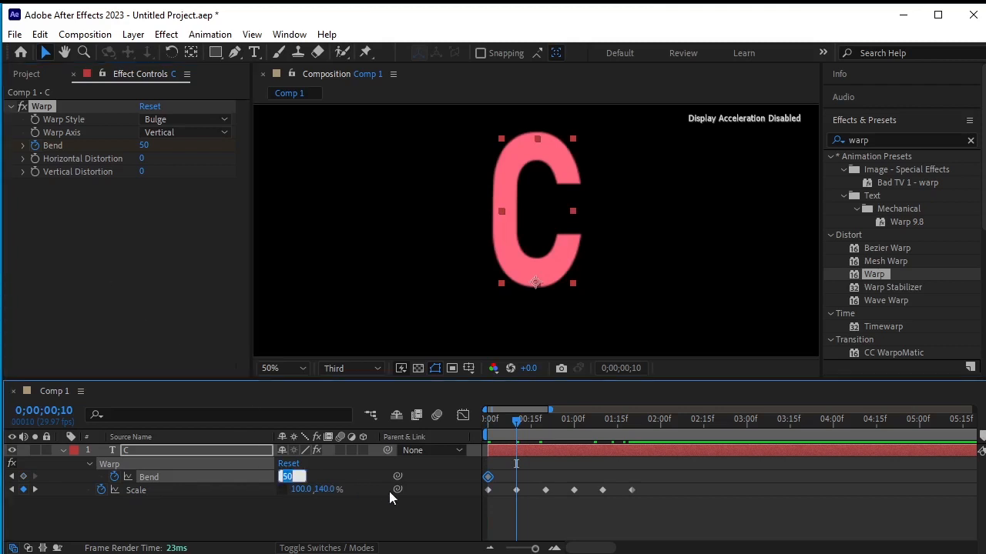
text(-50)
key(Return)
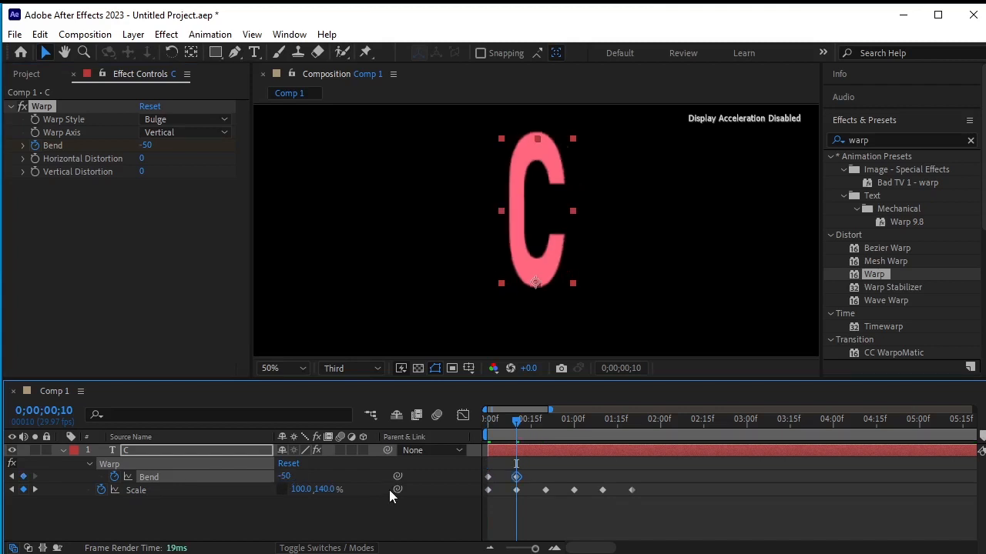
Set the Warp effect's Bend to 40 at the 0;00;00;20 Scale keyframe
key(k)
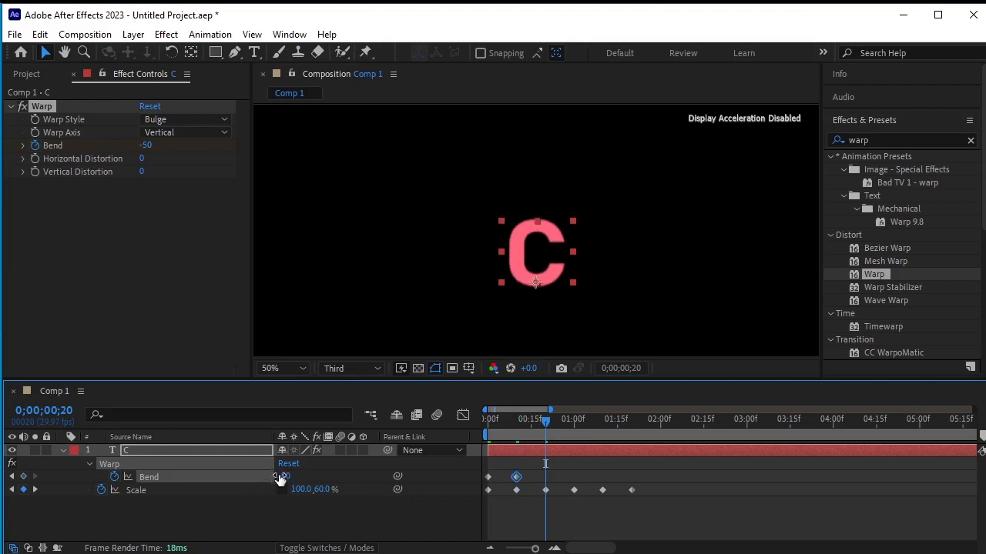
click(284, 476)
text(40)
key(Return)
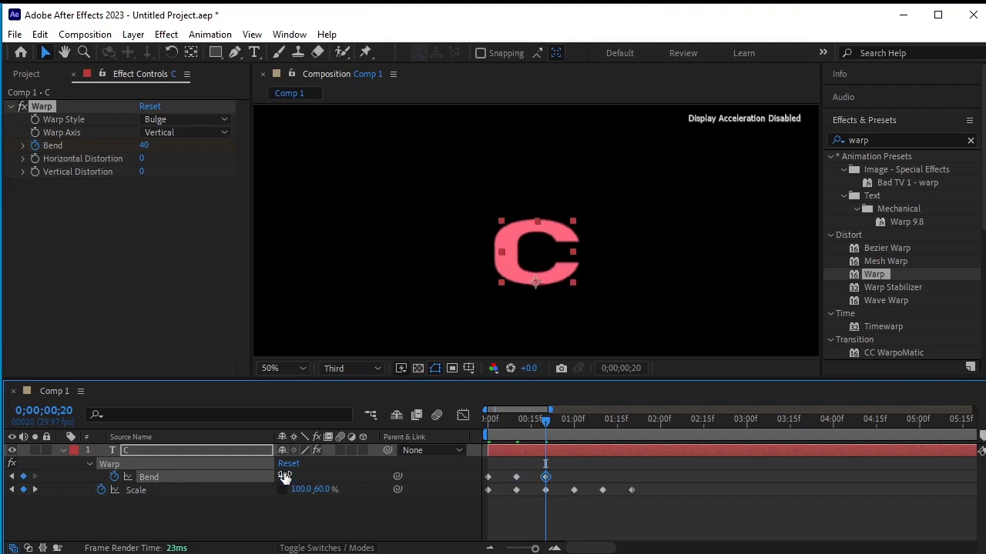
Set the Warp effect's Bend to -40 at the 0;00;01;00 Scale keyframe
key(k)
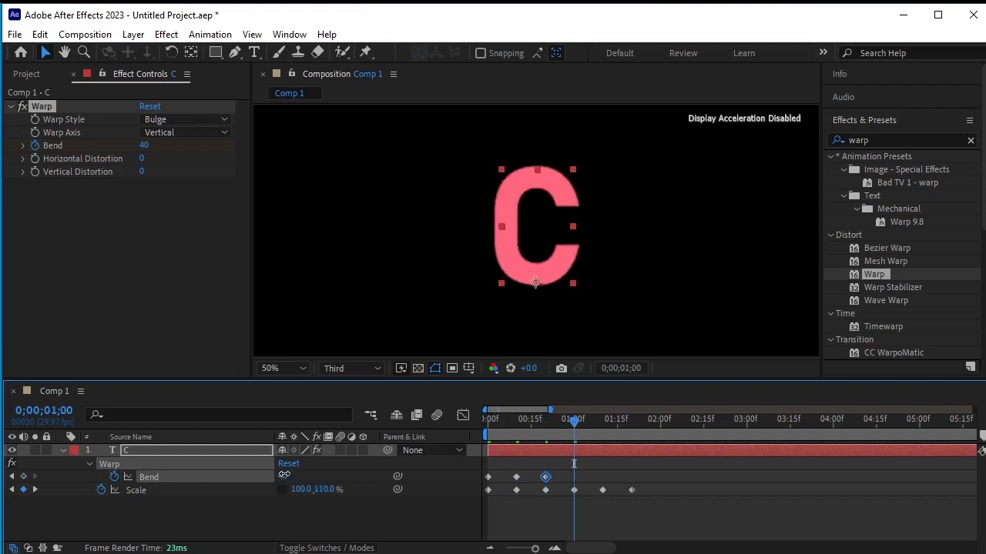
click(284, 476)
text(-40)
key(Return)
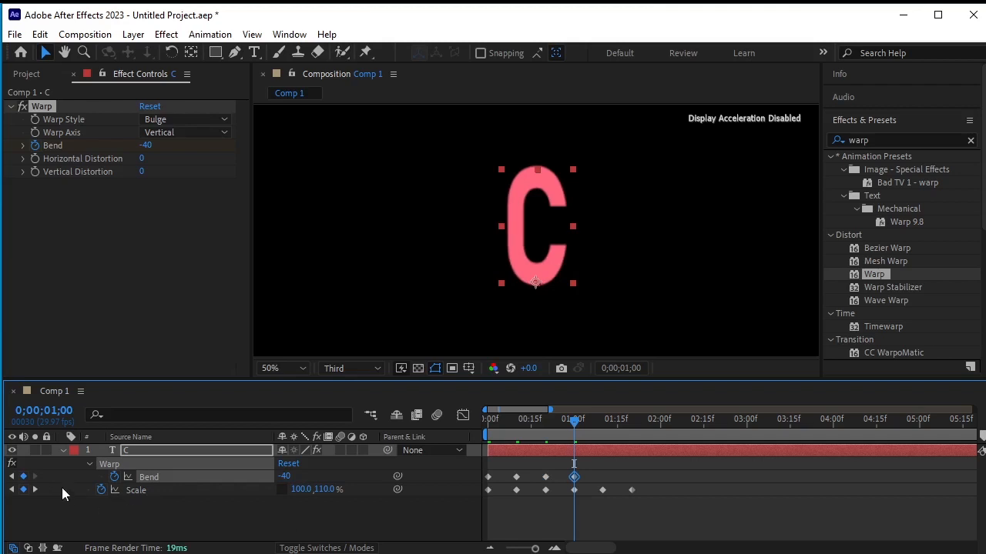
Set the Warp effect's Bend to 20 at the 0;00;01;10 Scale keyframe
key(k)
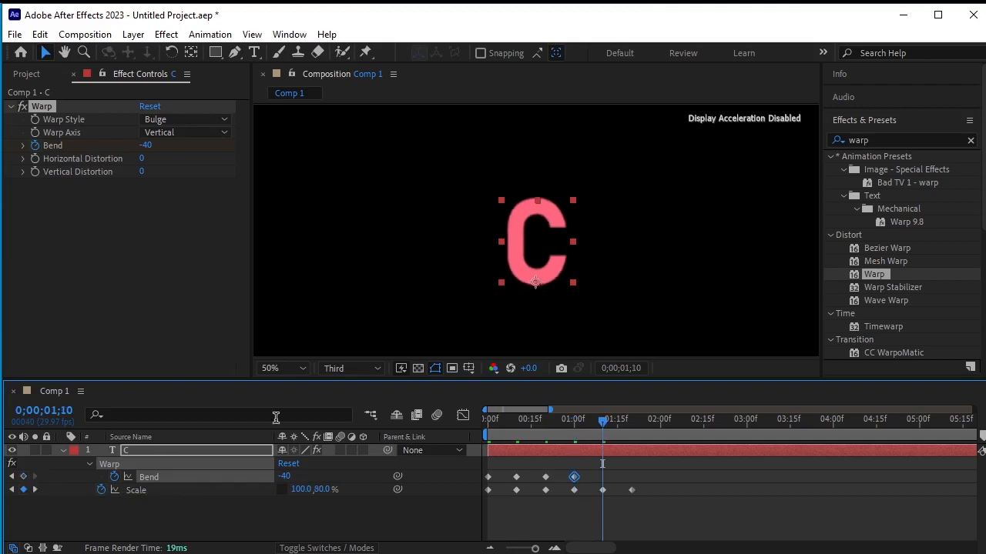
click(285, 477)
text(20)
key(Return)
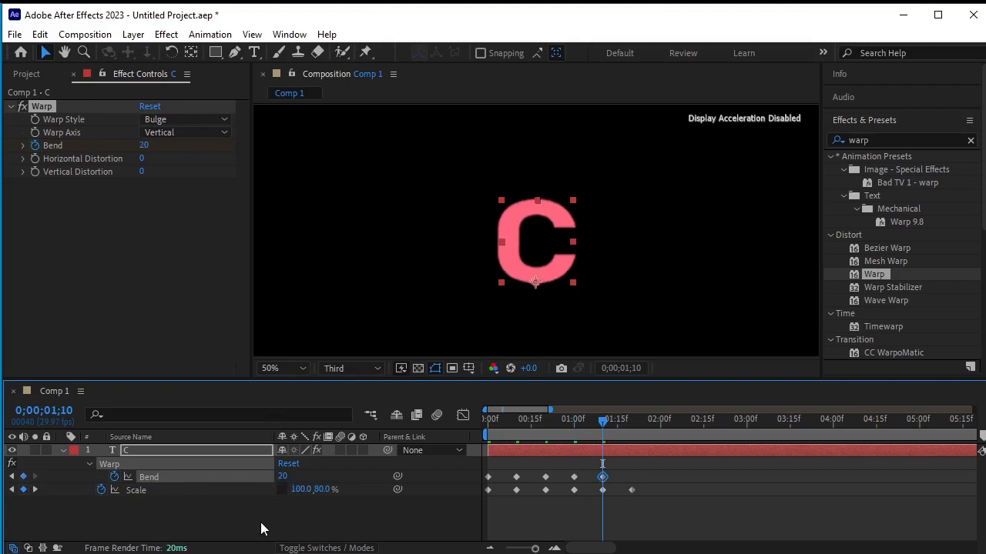
Set the Warp effect's Bend to 0 at 0;00;01;20 and deselect the C layer
key(k)
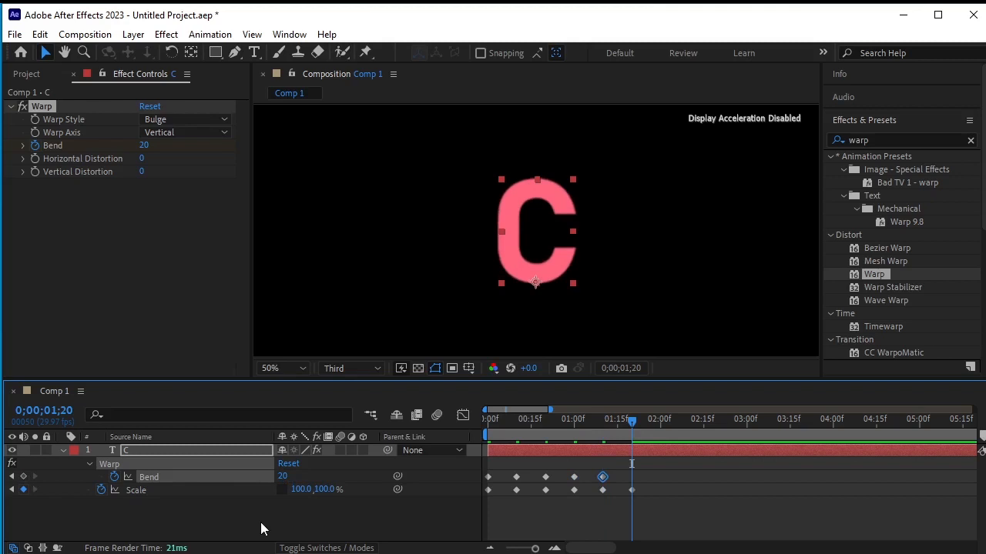
click(282, 476)
text(0)
key(Return)
click(345, 528)
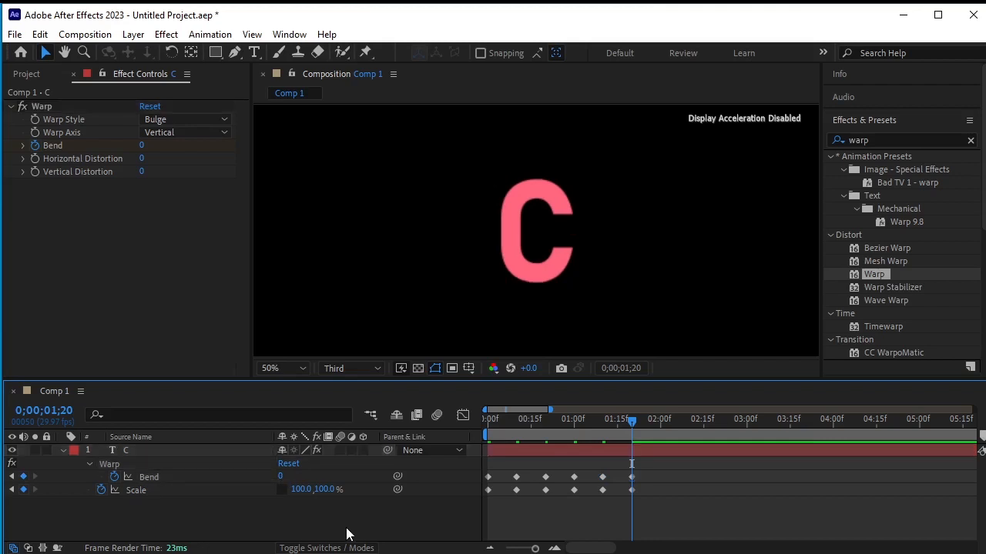
Preview the bouncing C animation from the start of the composition
drag(633, 426, 453, 448)
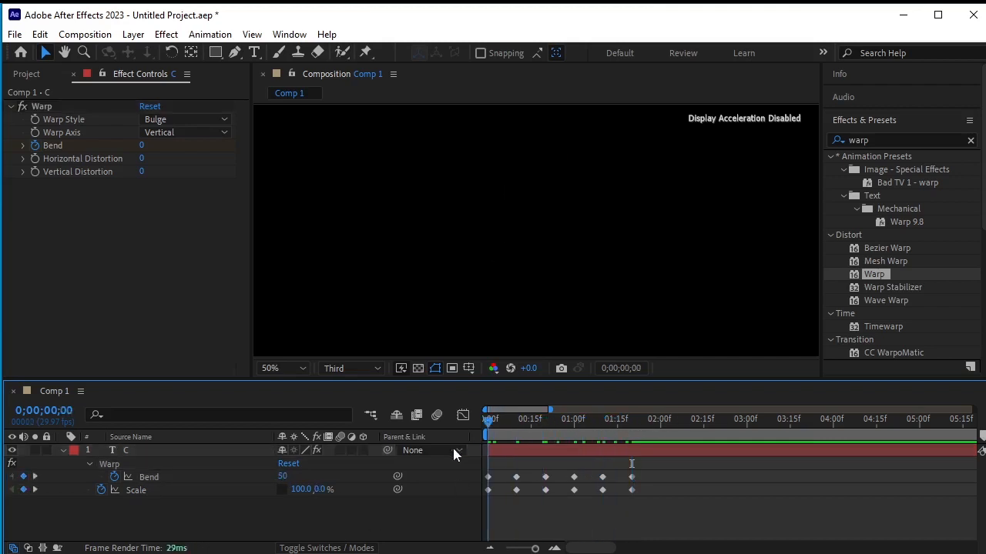
key(space)
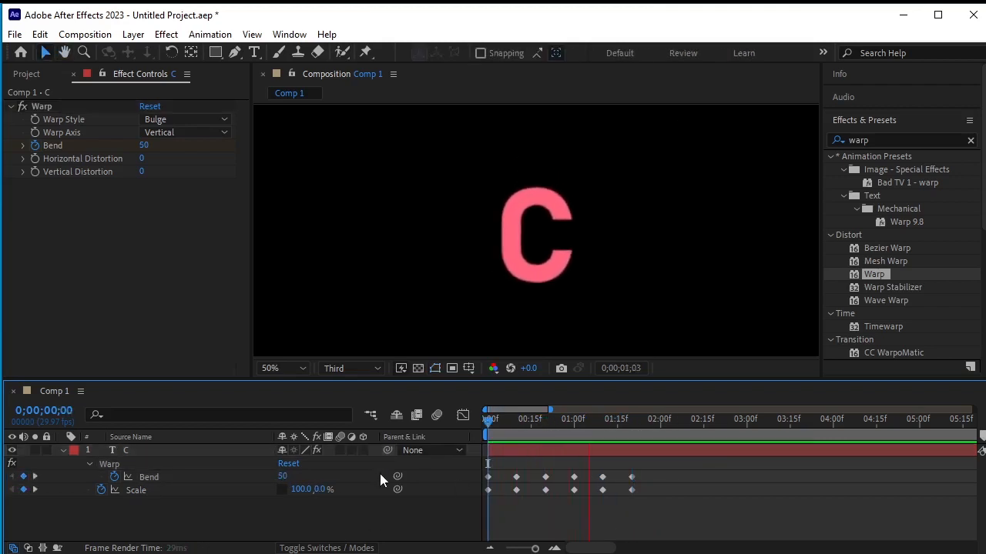
key(space)
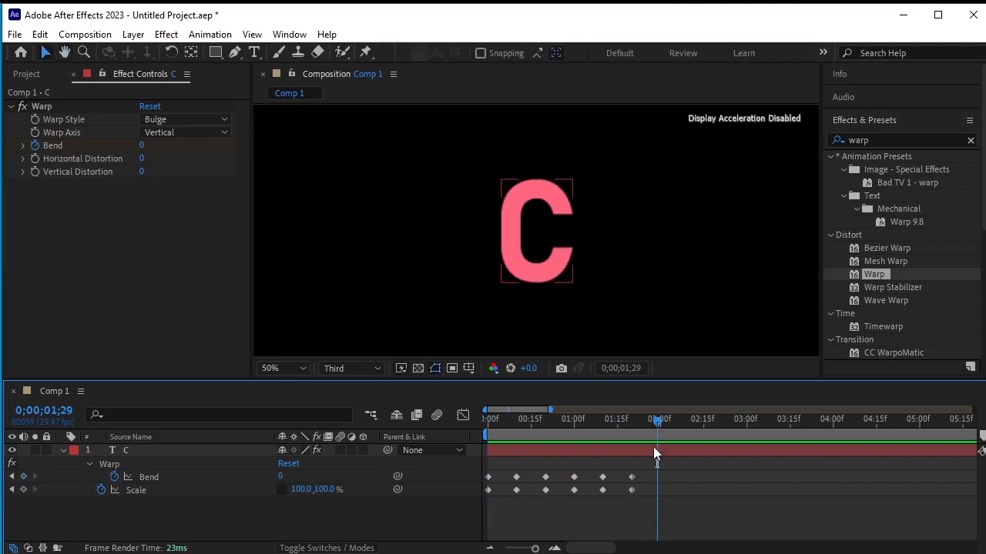
With the current time at 0;00;00;09, search the effects for "cc bend" and apply CC Bend It to the C layer
drag(656, 421, 517, 437)
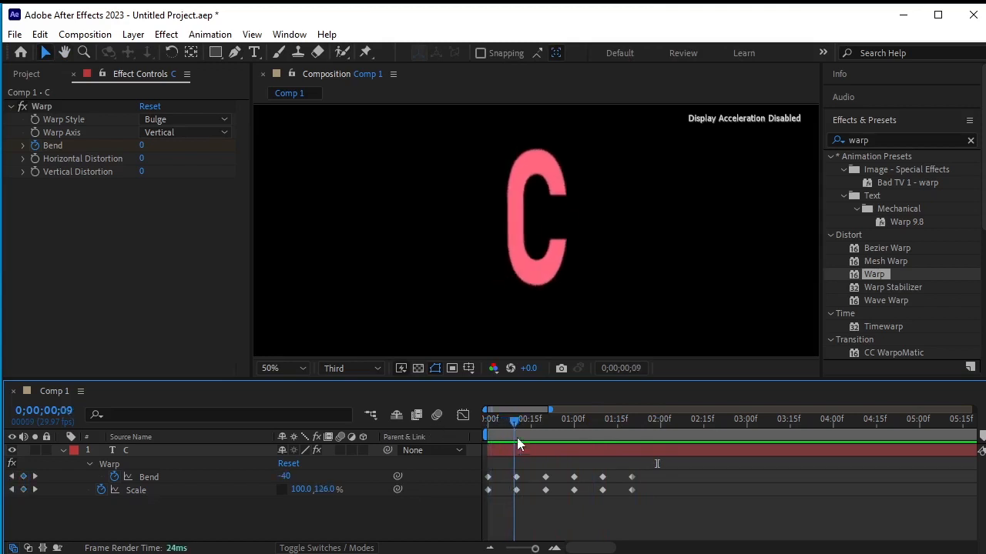
double_click(895, 136)
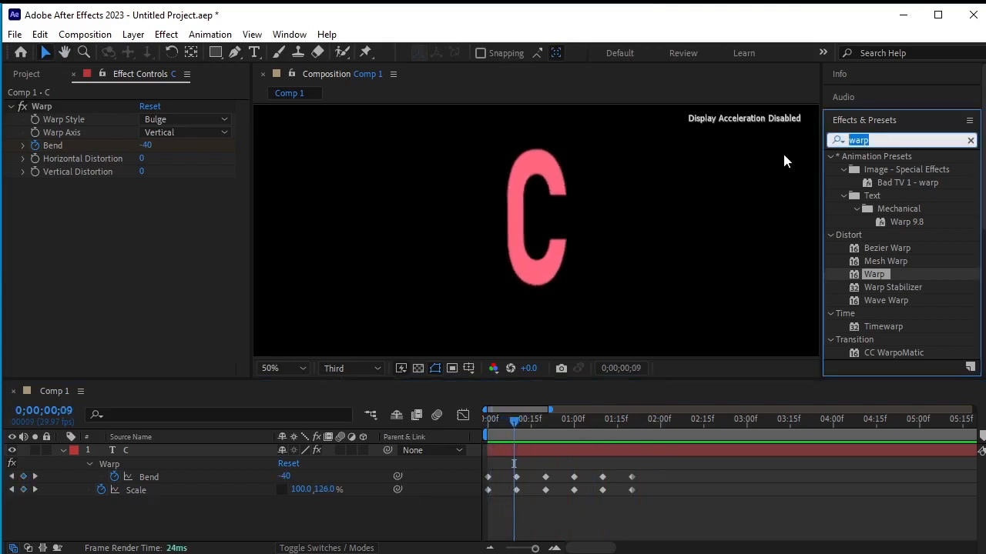
text(cc bend)
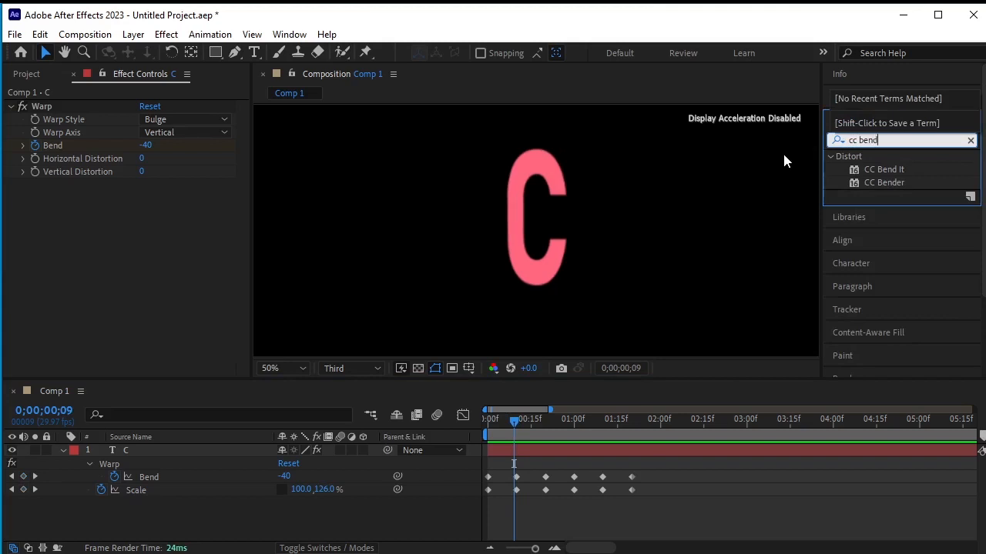
drag(878, 171, 208, 447)
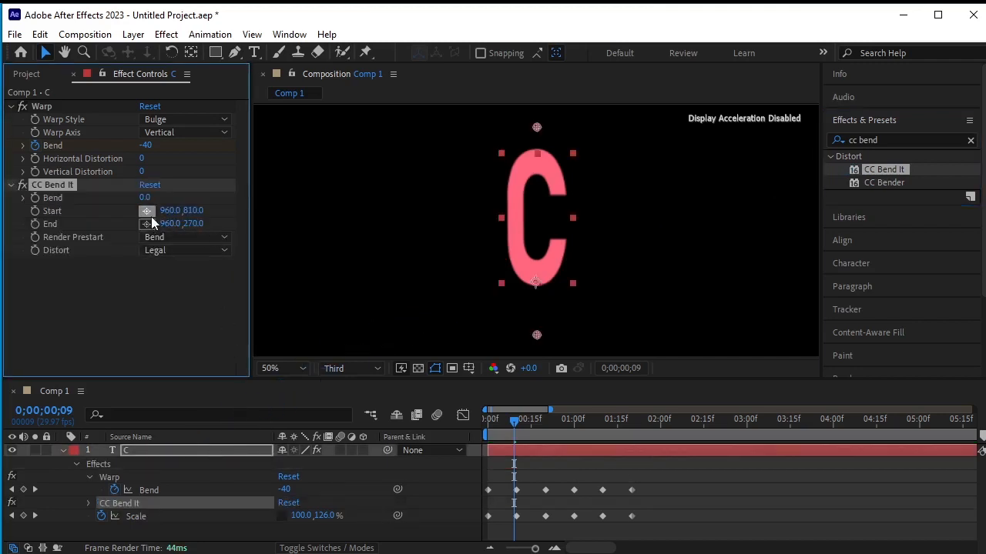
Place CC Bend It's Start point at the base of the C (956, 678) and its End point well above the letter (964, 100)
click(146, 211)
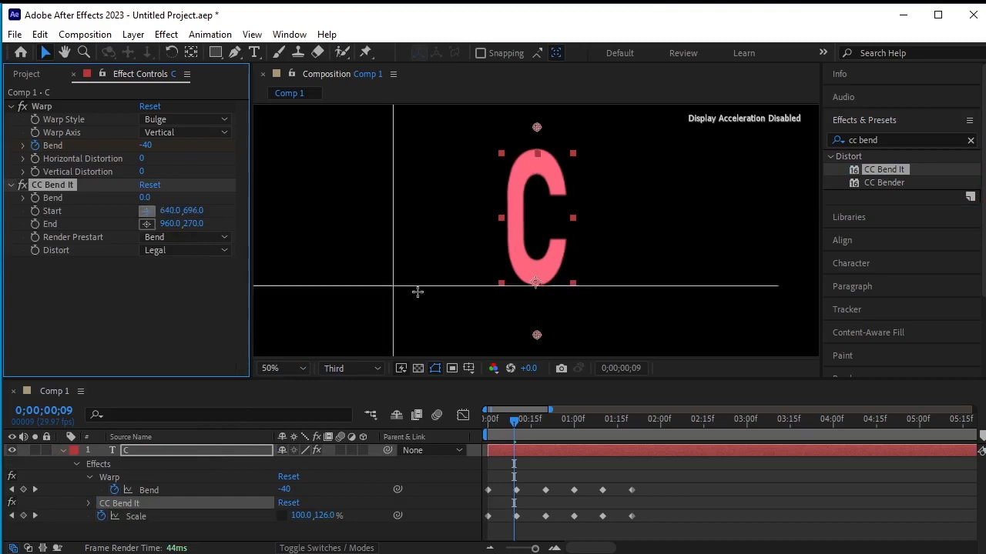
click(536, 284)
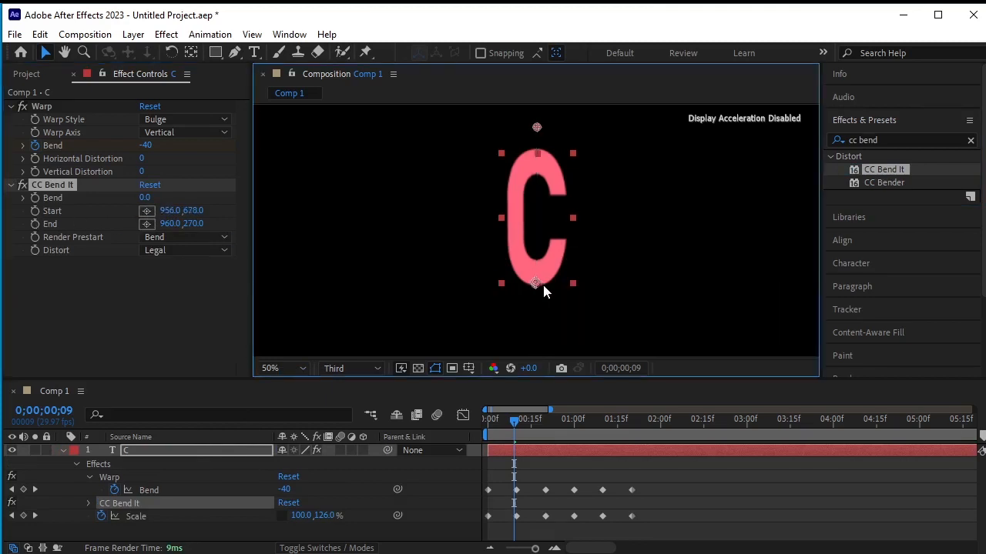
scroll(549, 233, down, 2)
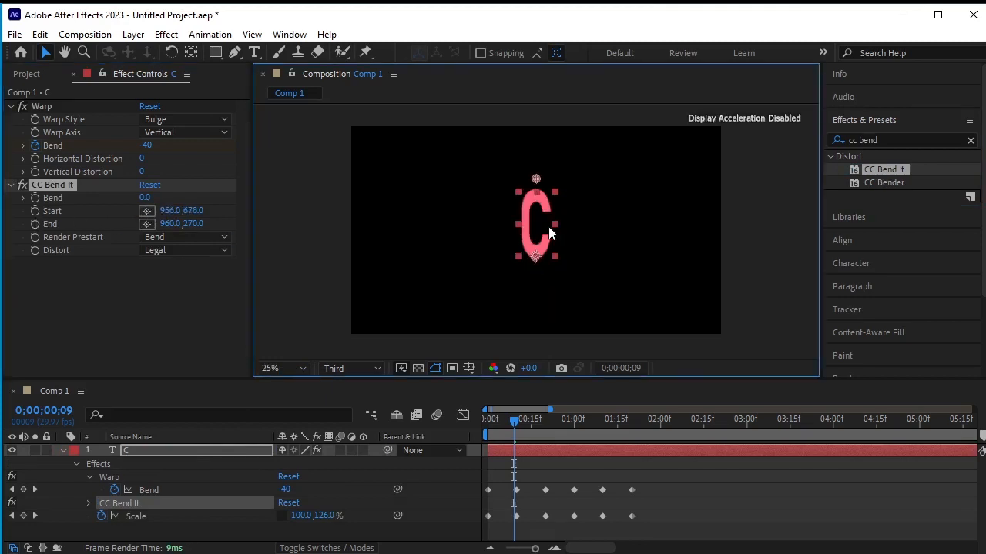
click(147, 224)
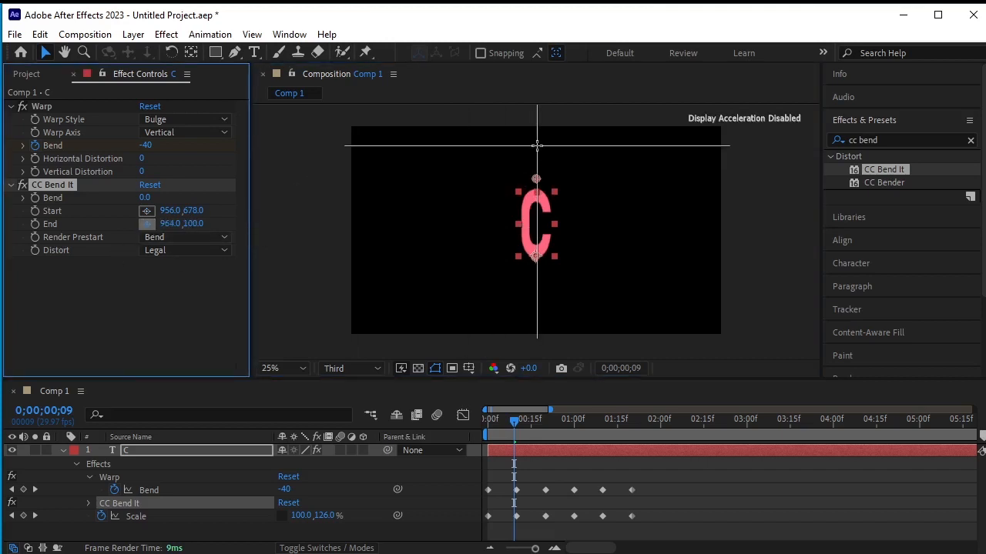
click(537, 146)
scroll(539, 241, up, 2)
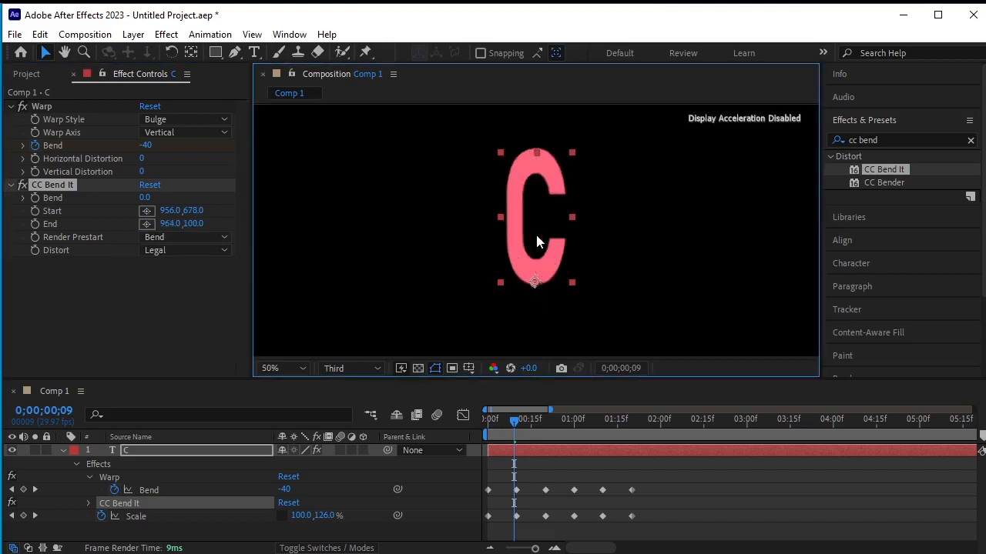
drag(539, 238, 537, 285)
key(v)
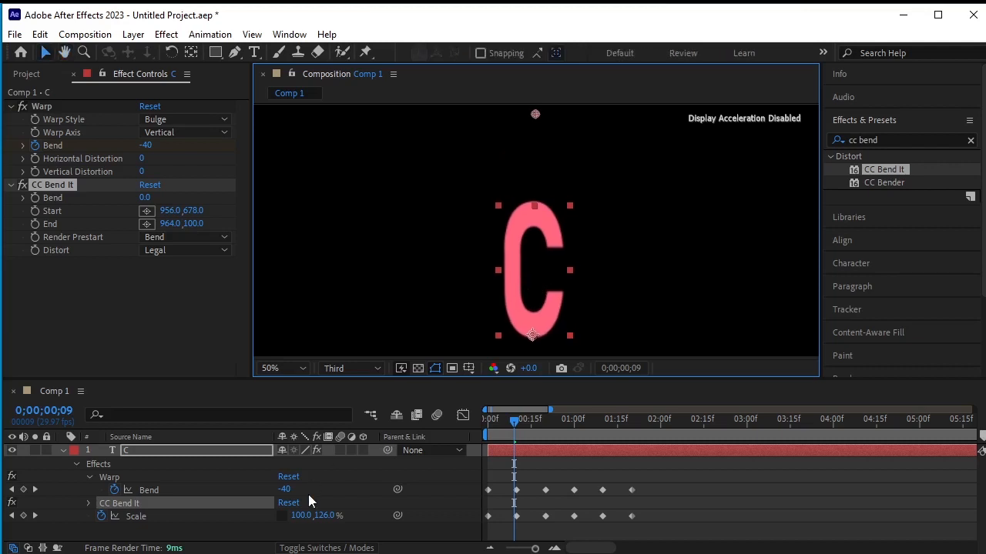
Add a keyframe for CC Bend It's Bend at 0;00;00;00 and show it in the timeline
drag(514, 425, 424, 438)
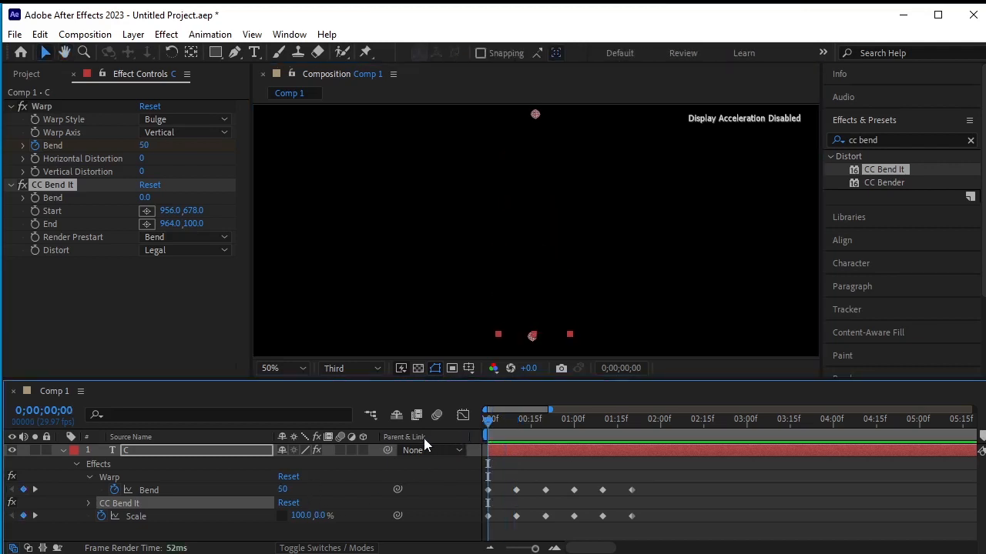
click(35, 202)
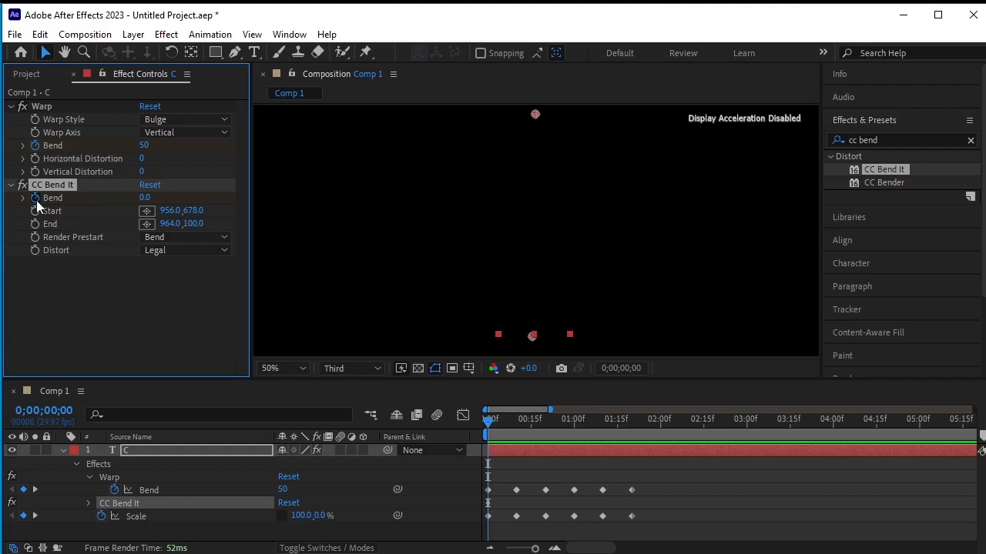
click(35, 200)
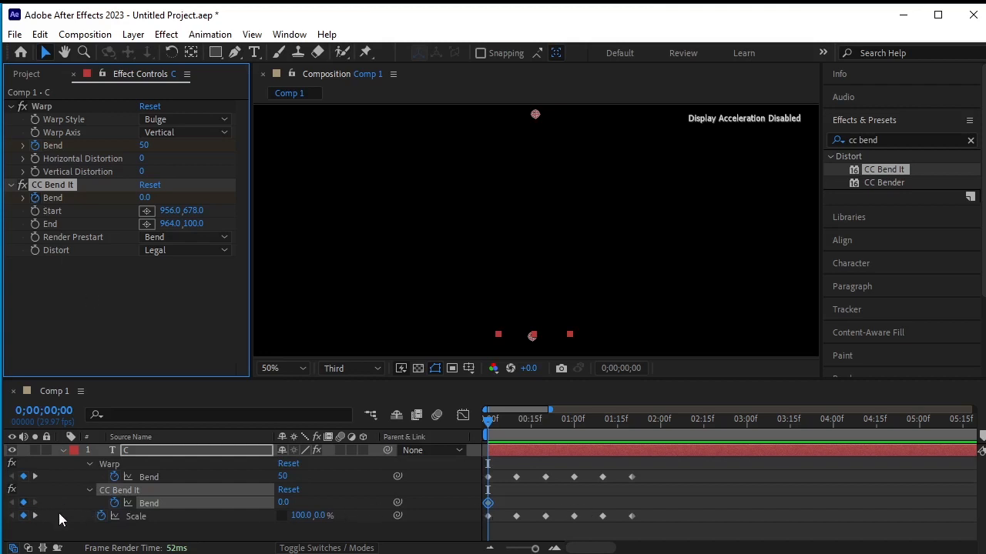
Set CC Bend It's Bend to -40 at the 0;00;00;10 Scale keyframe
key(k)
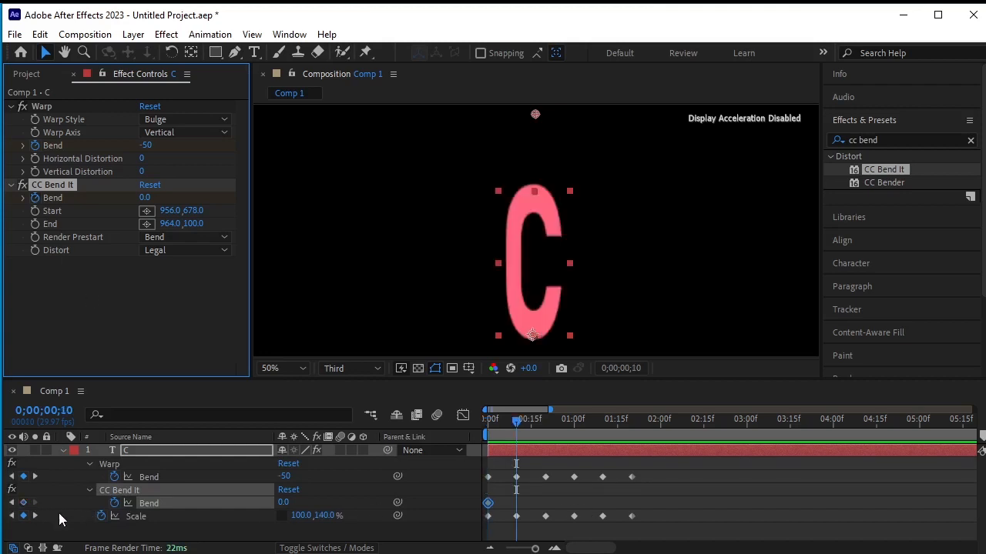
click(283, 503)
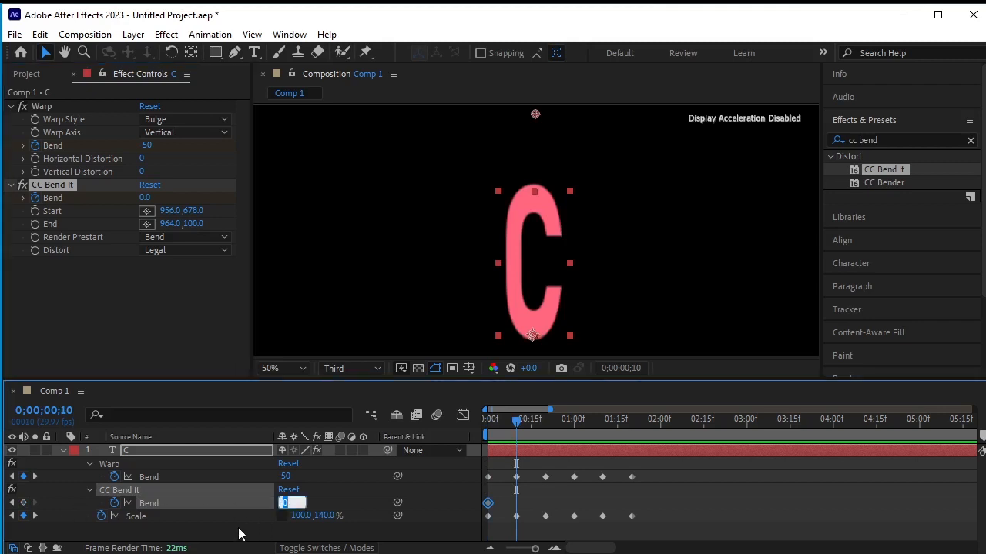
text(-40)
key(Return)
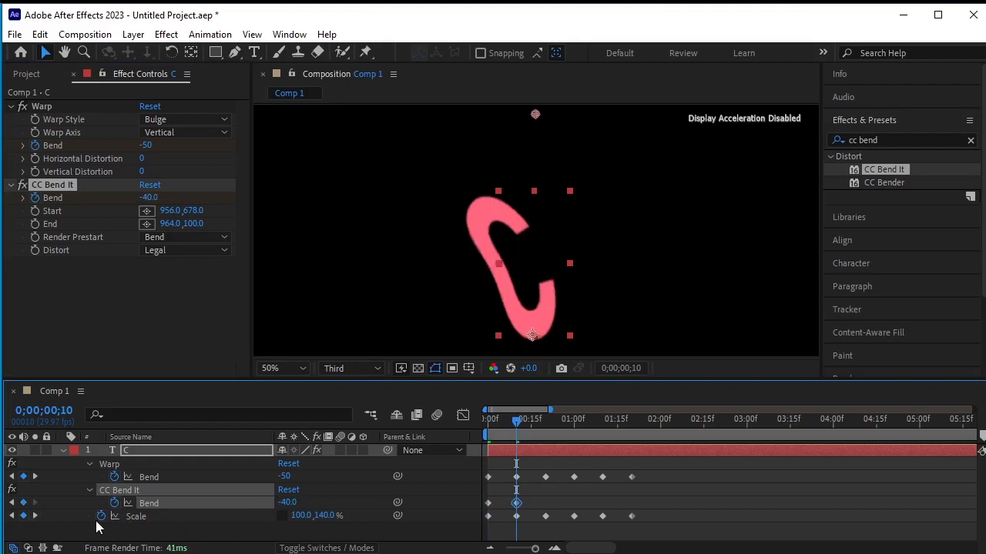
Move the second CC Bend It Bend keyframe to 0;00;00;05 and set the current time to that keyframe
click(36, 516)
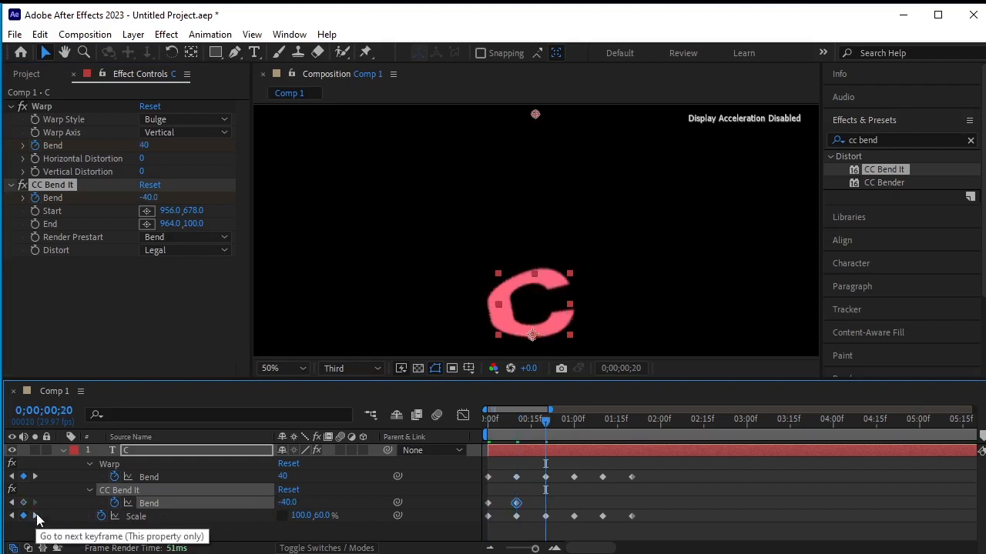
drag(517, 505, 503, 508)
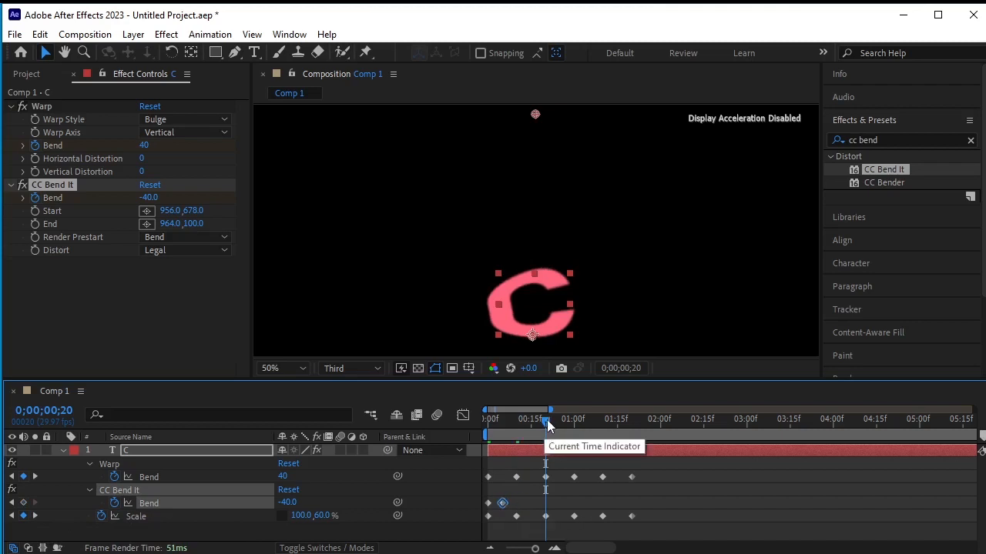
drag(547, 420, 471, 440)
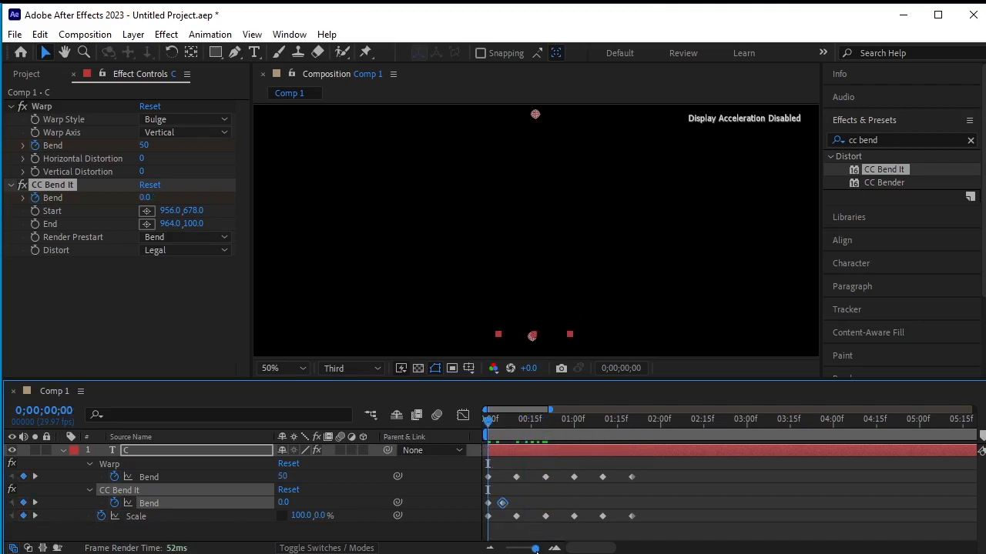
drag(534, 548, 539, 550)
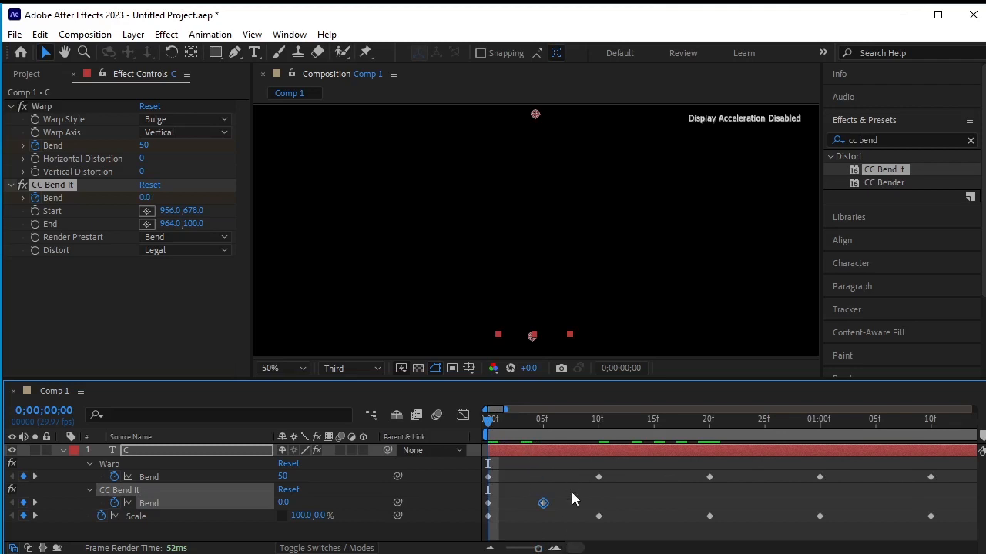
click(39, 504)
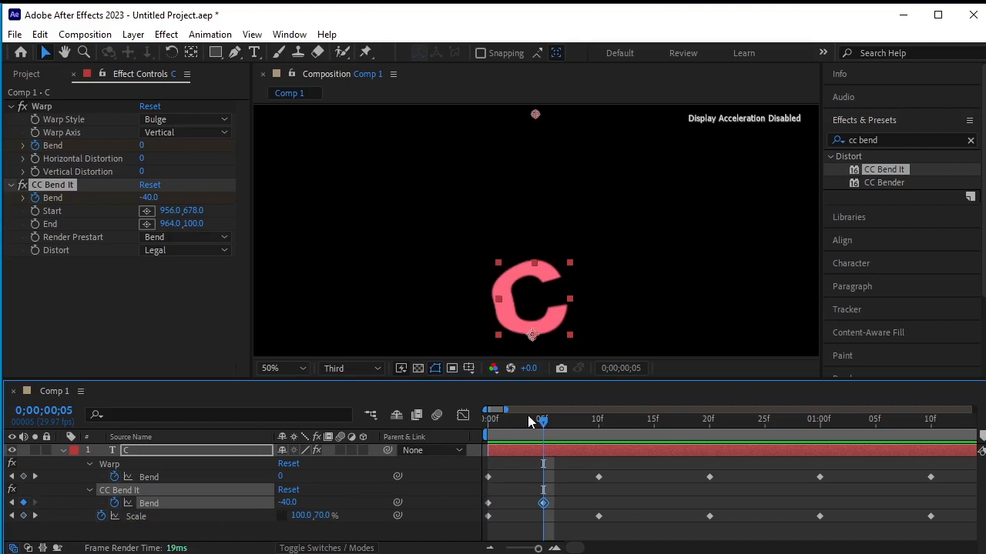
Add a CC Bend It Bend keyframe of 40 at 0;00;00;15
drag(546, 424, 649, 449)
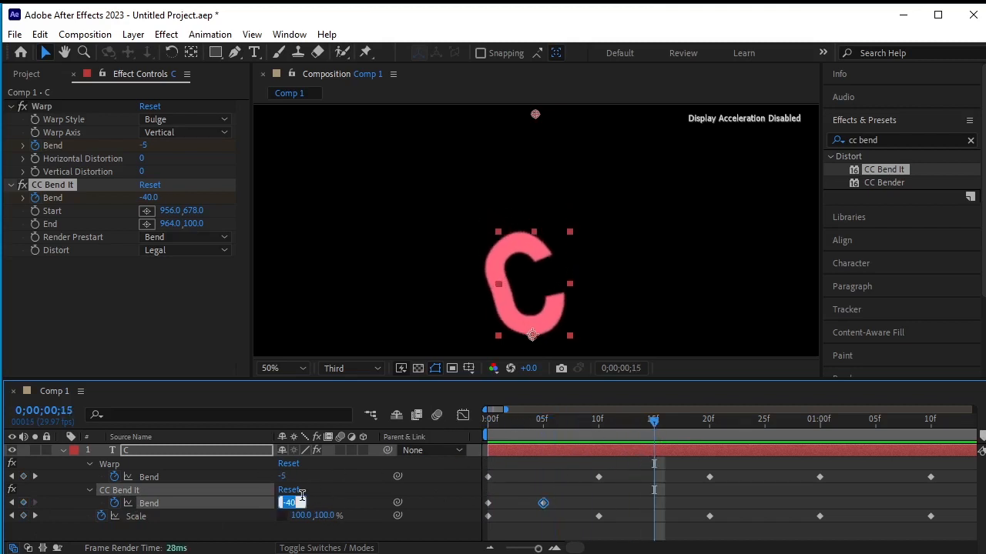
text(40)
key(Return)
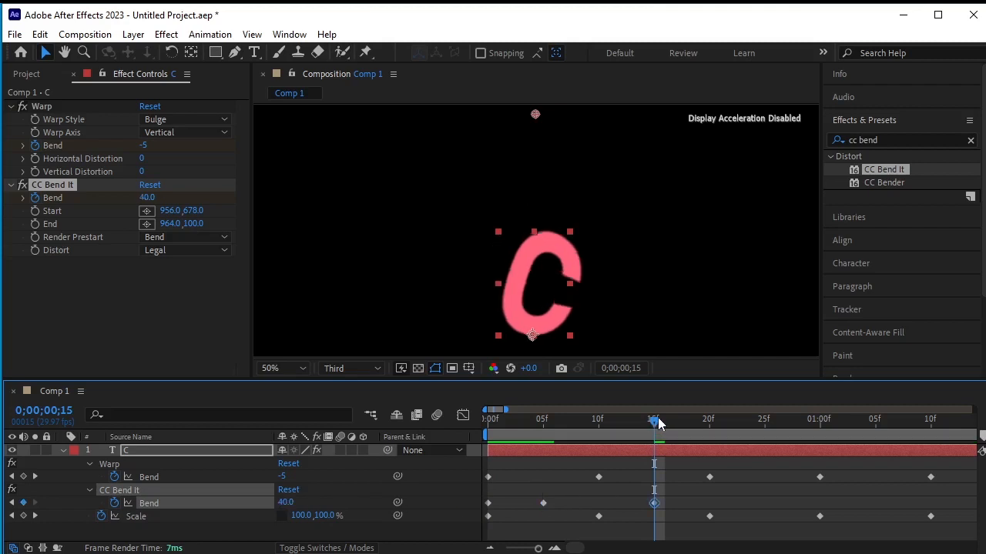
Add a CC Bend It Bend keyframe of -30 at 0;00;00;25
drag(653, 422, 768, 486)
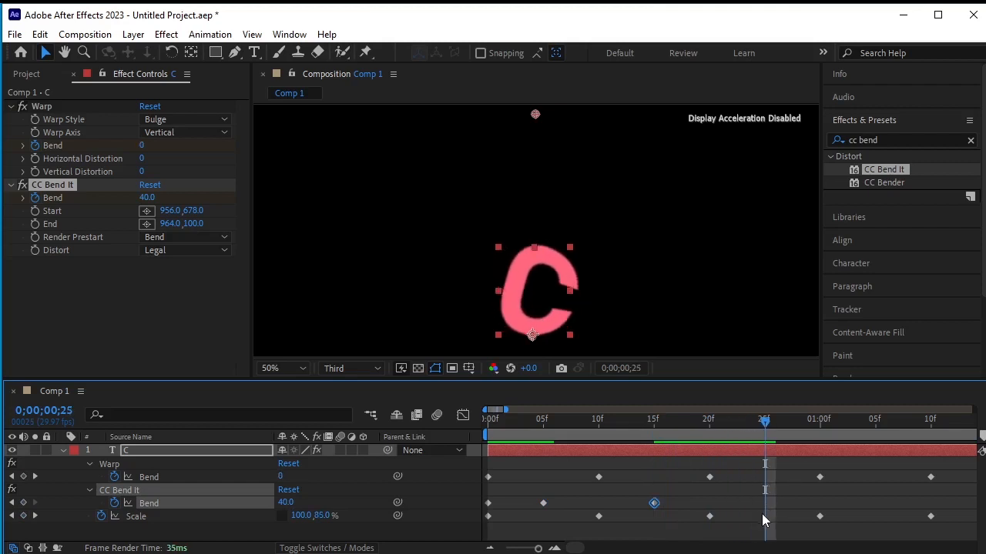
click(282, 502)
text(-30)
key(Return)
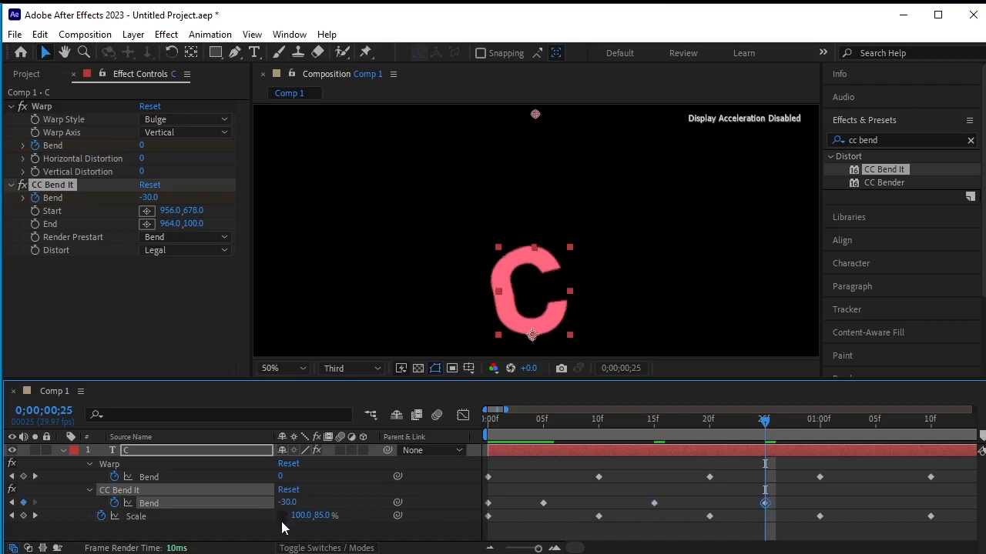
Add a CC Bend It Bend keyframe of 20 at 0;00;01;05
drag(765, 420, 873, 449)
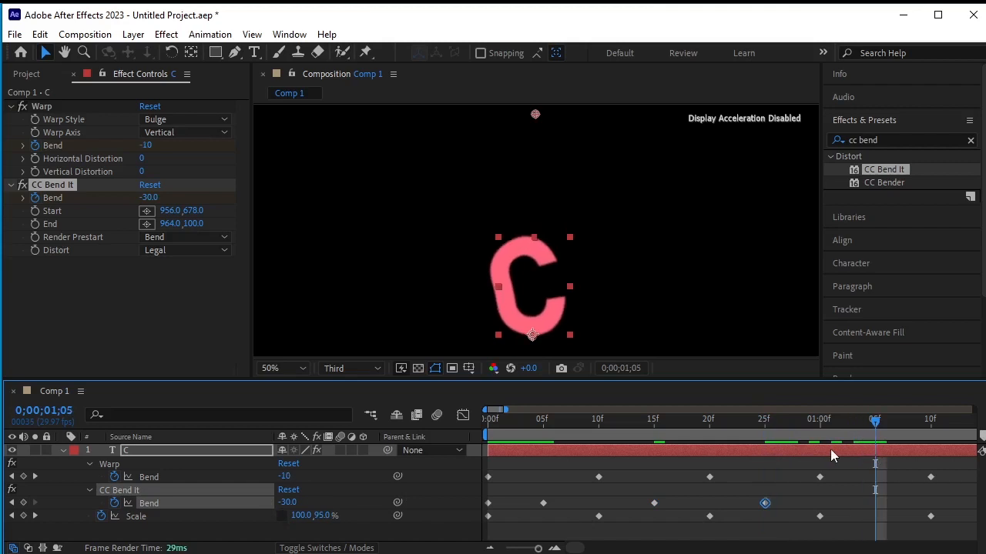
click(288, 502)
text(20)
key(Return)
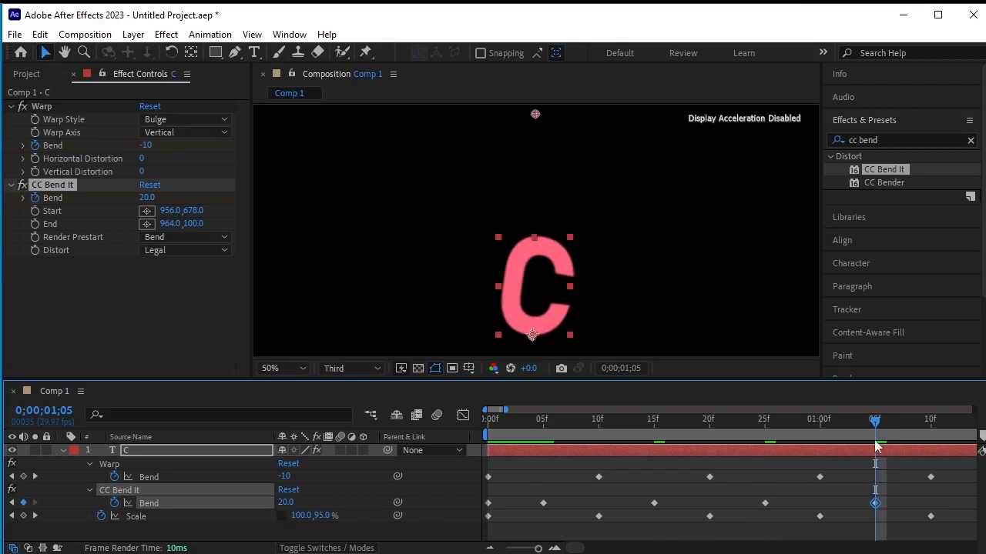
Add a closing CC Bend It Bend keyframe of 0 at 0;00;01;15
drag(878, 422, 799, 484)
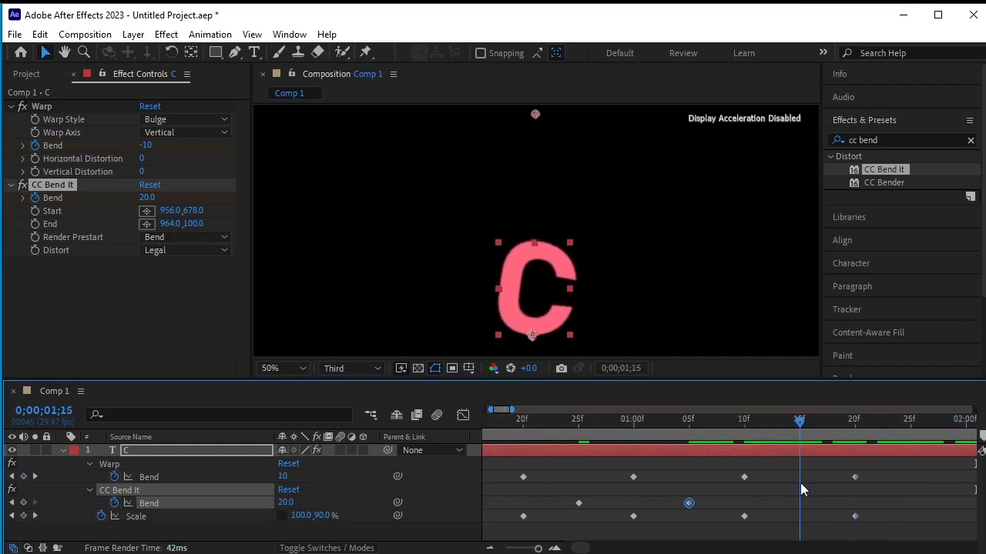
click(288, 505)
text(0)
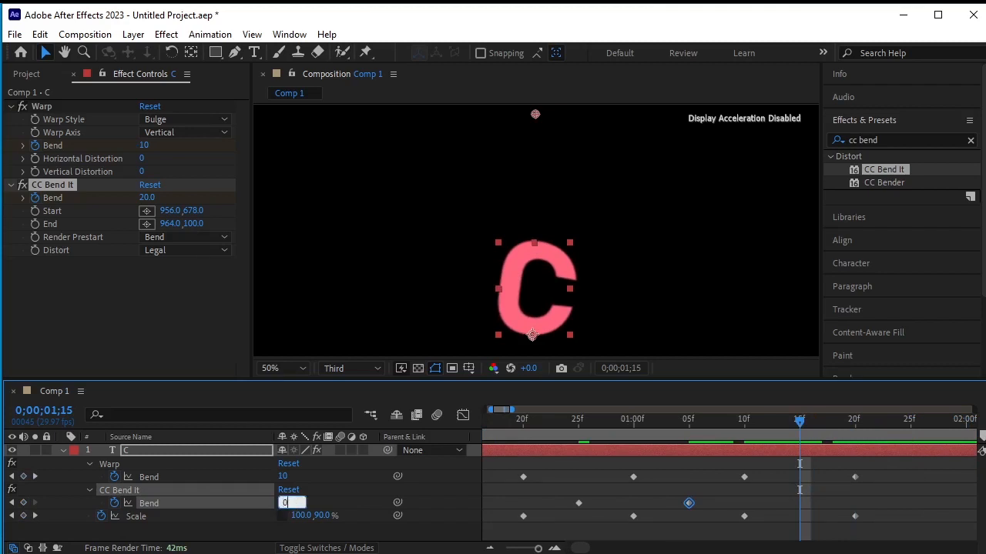
key(Return)
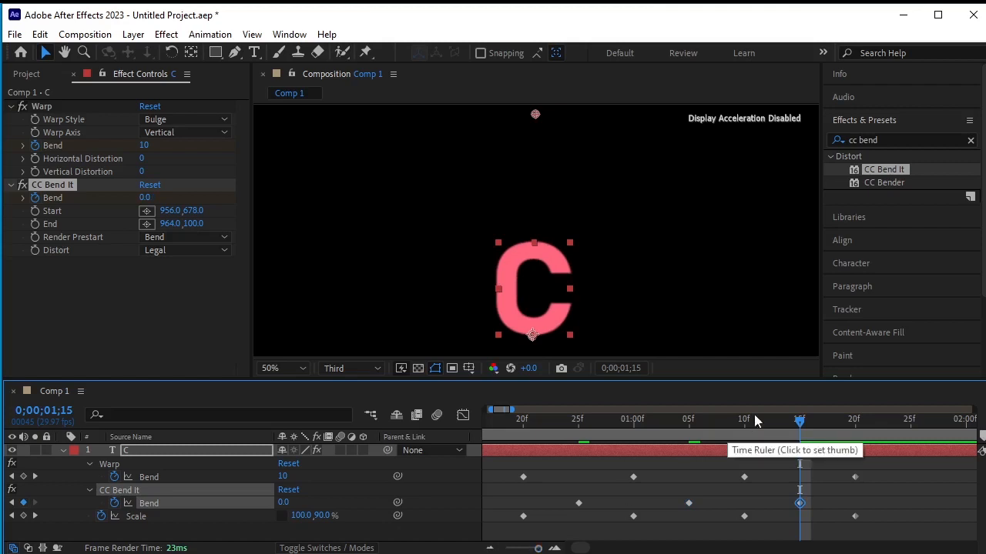
Play the animation from 0;00;00;00 twice to check how the letter scales, bulges and bends
drag(774, 420, 568, 424)
drag(501, 429, 303, 442)
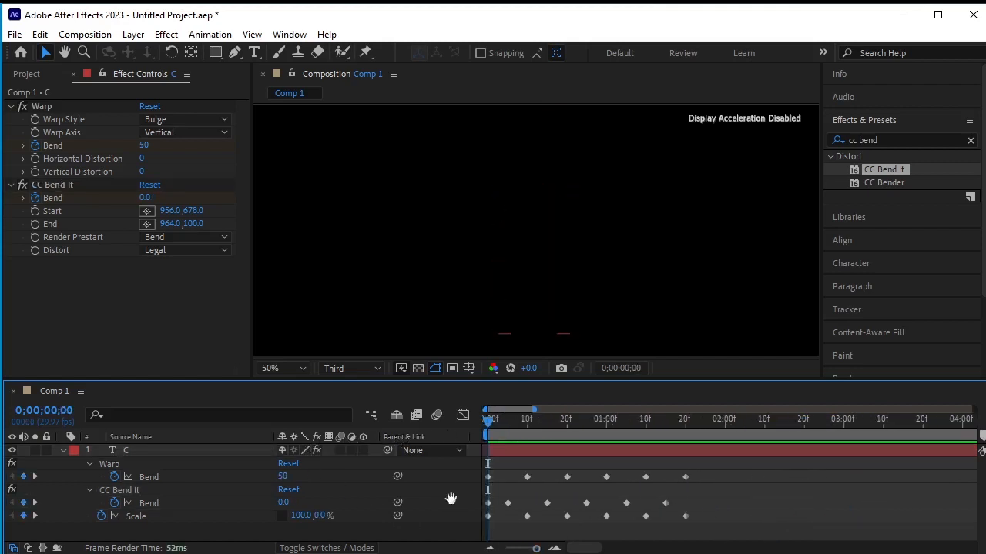
key(space)
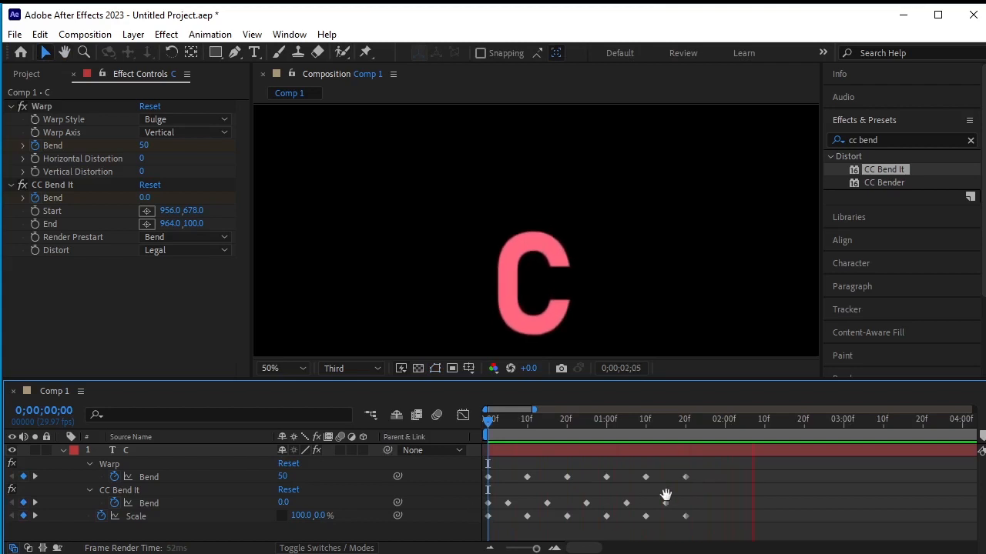
key(space)
drag(761, 428, 336, 472)
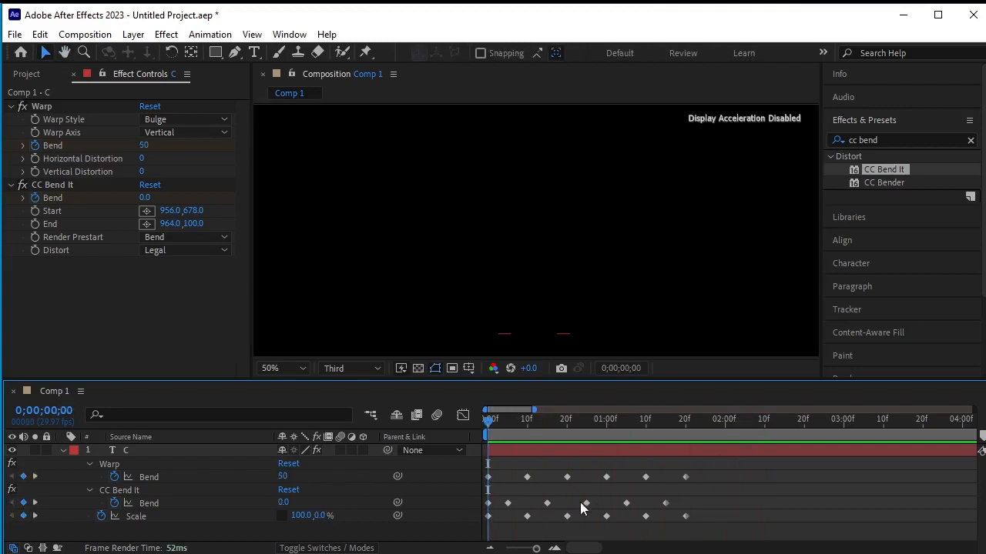
key(space)
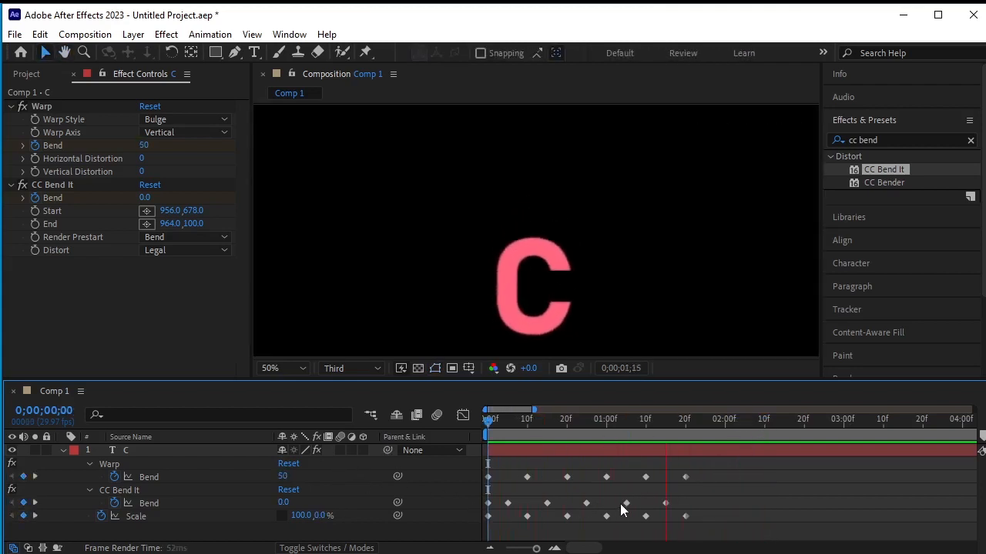
key(space)
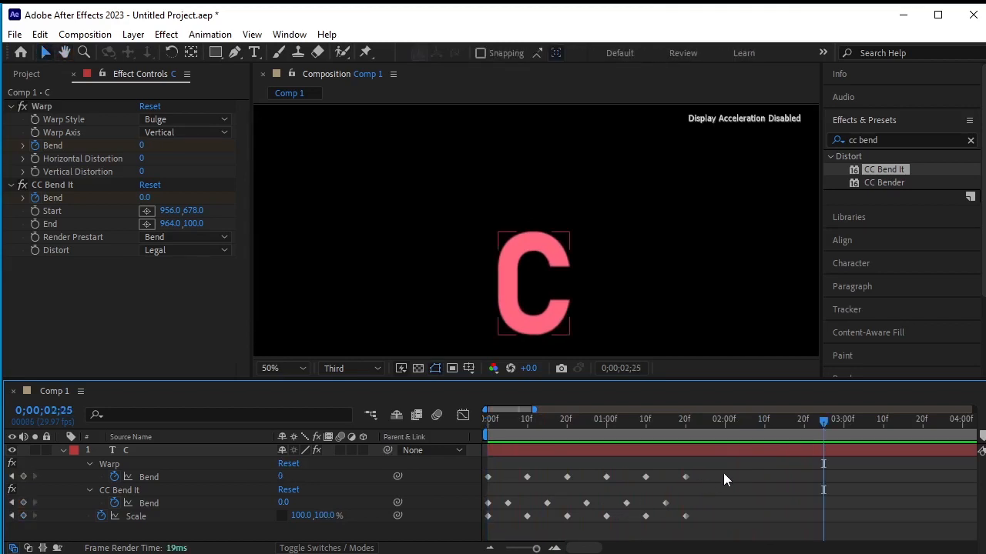
Compress all Warp, CC Bend It and Scale keyframes proportionally so the last ones fall at about 0;00;01;07, and preview the faster animation
drag(724, 473, 473, 539)
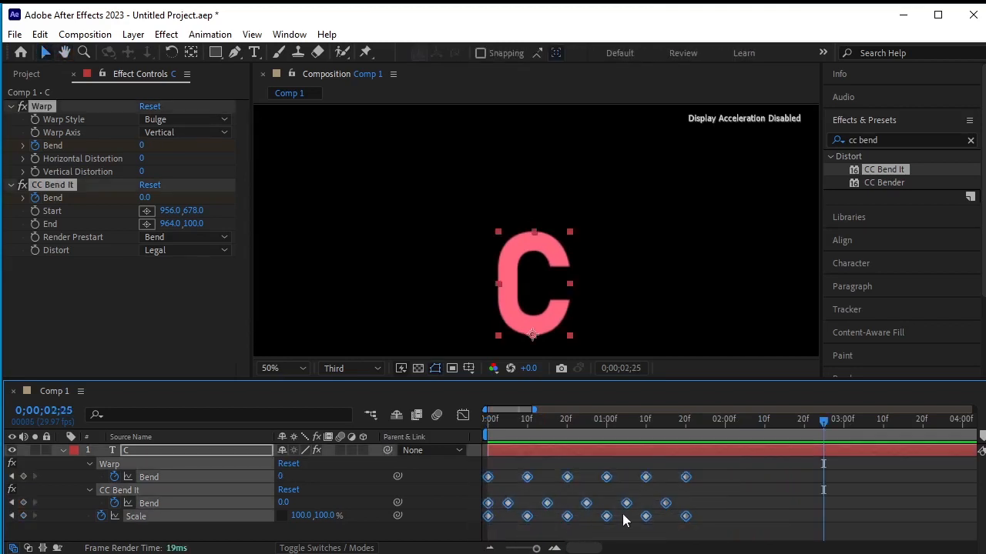
drag(686, 519, 629, 527)
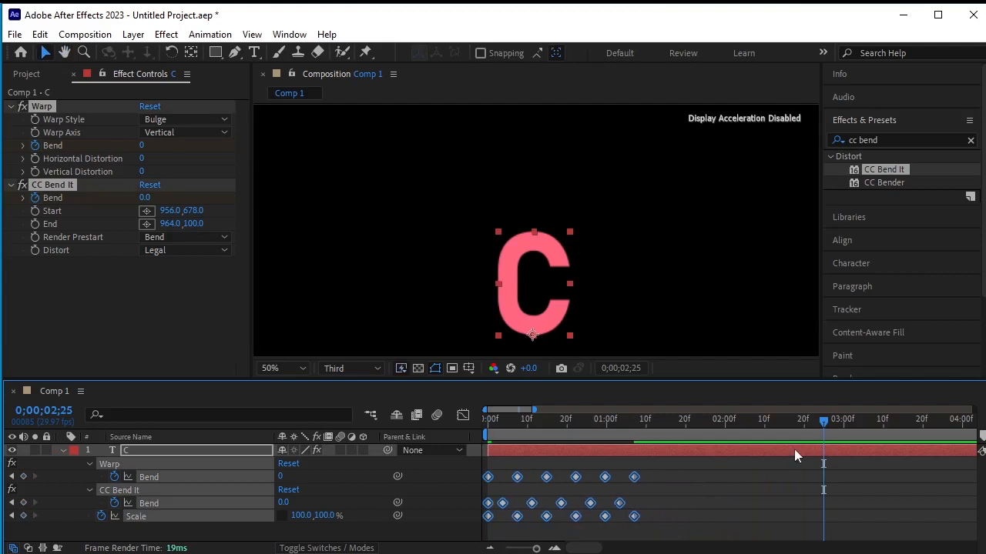
key(Home)
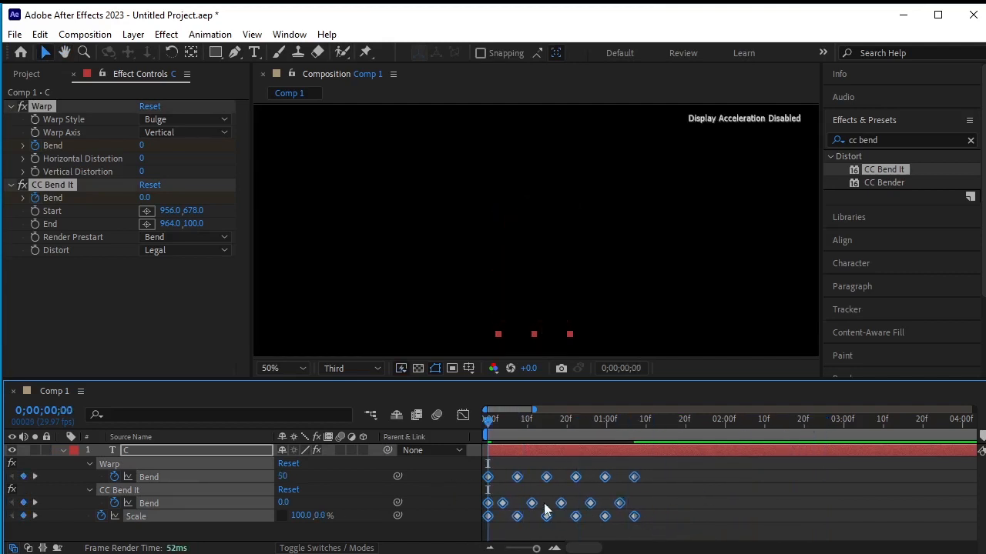
key(space)
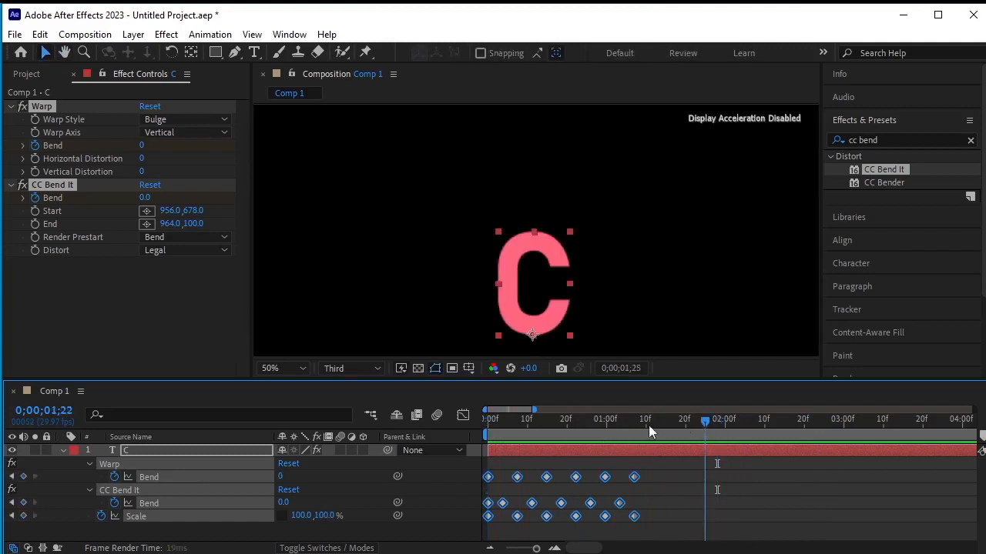
key(space)
key(space)
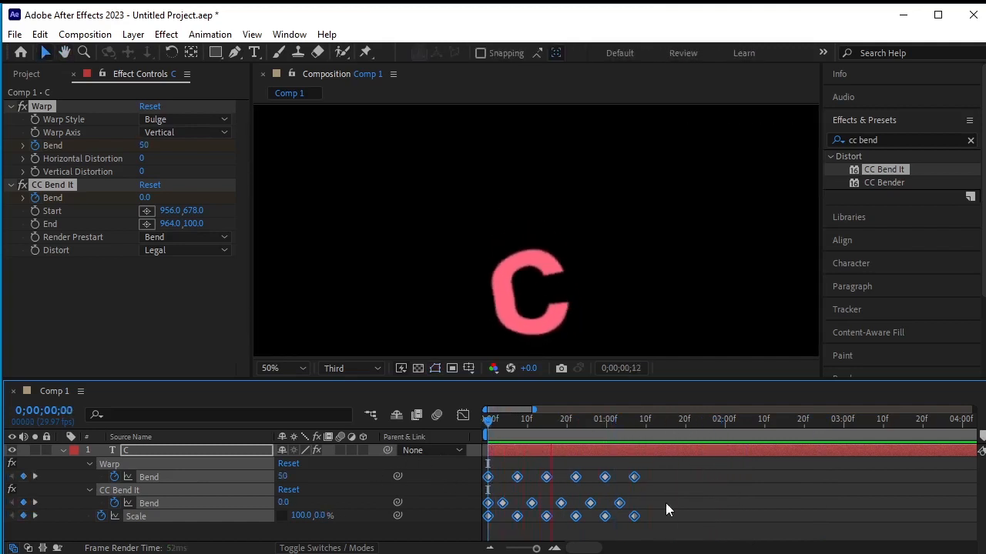
key(space)
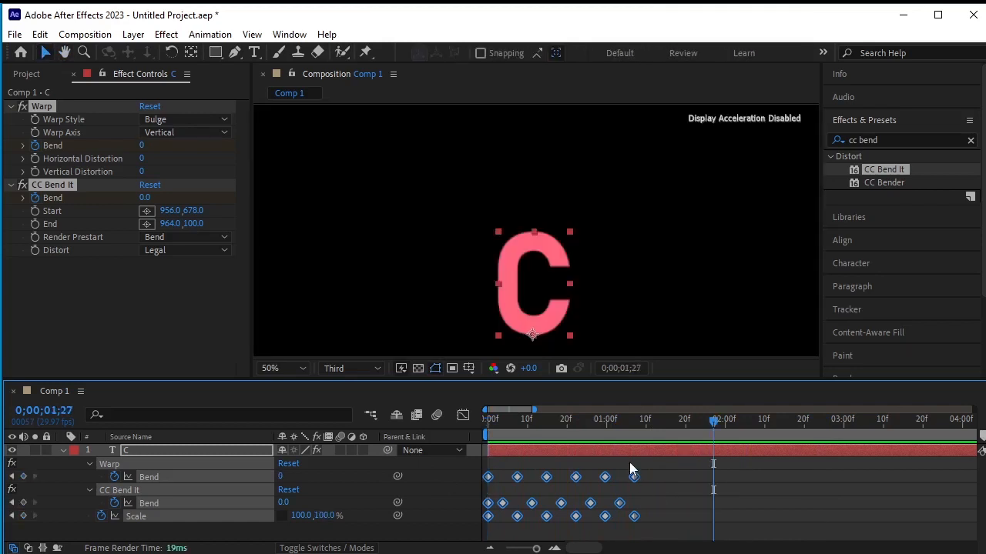
Apply Easy Ease to all selected Warp, CC Bend It and Scale keyframes and preview the motion from the start
key(F9)
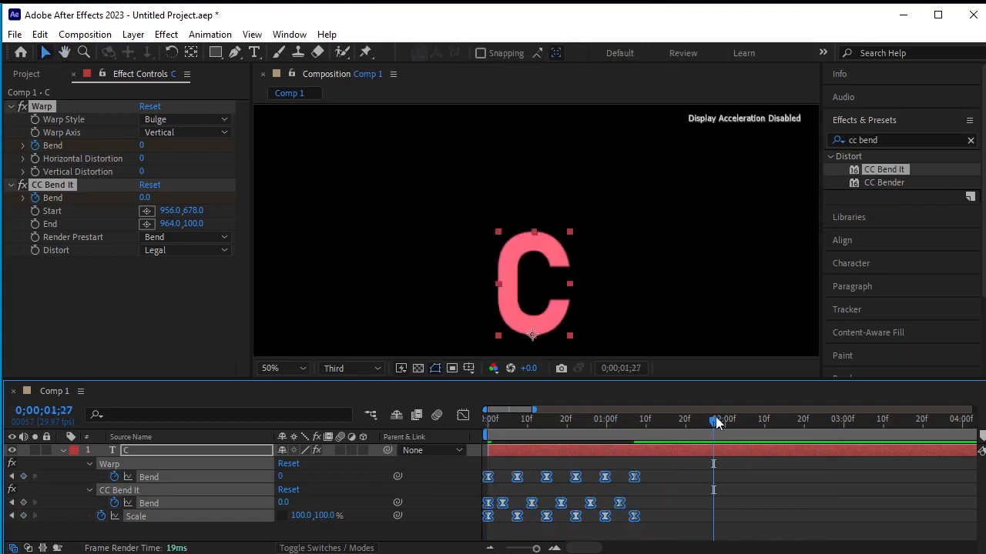
drag(715, 422, 535, 422)
key(space)
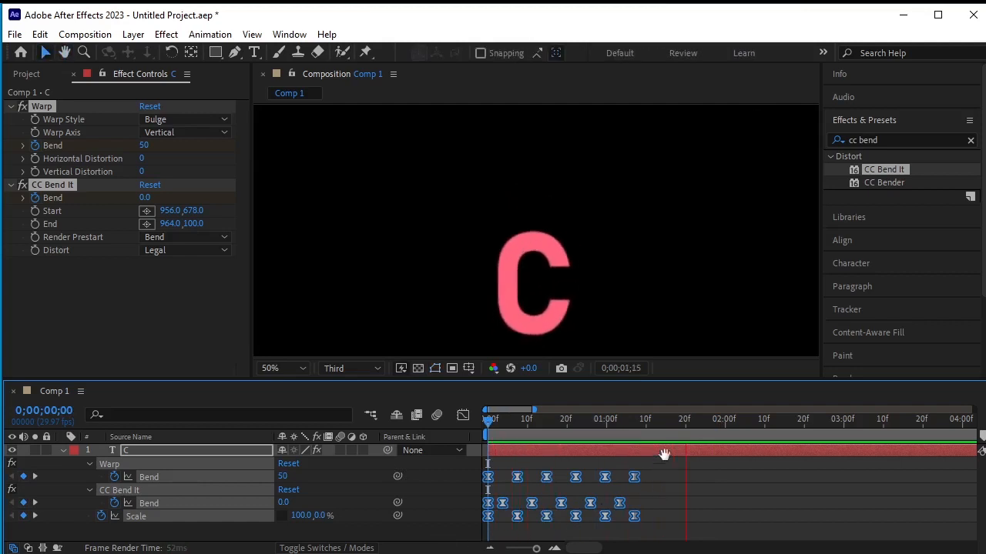
click(702, 426)
drag(702, 428, 709, 428)
Compress all the eased keyframes further so the last ones fall at about 0;00;01;02, and replay the animation from the start
drag(636, 478, 618, 481)
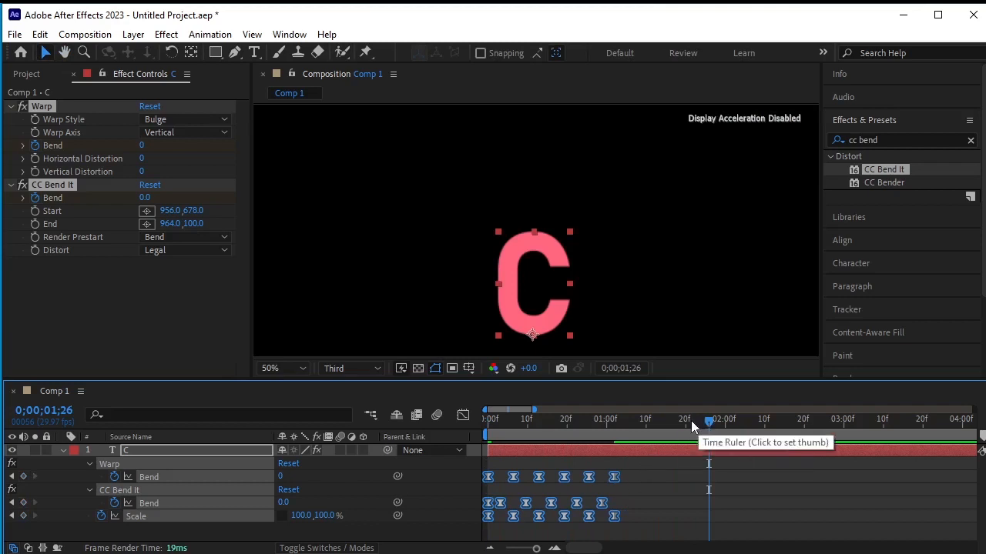
key(Home)
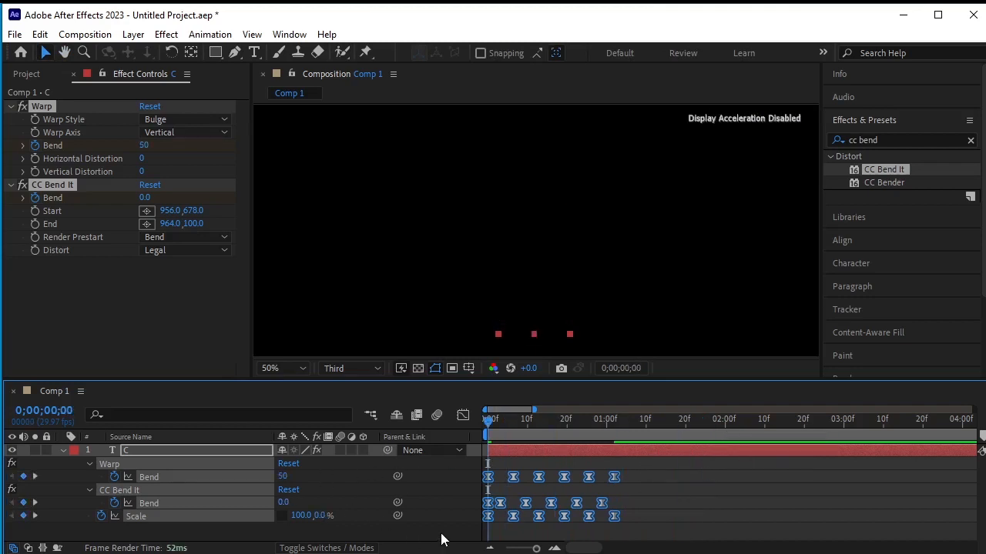
click(440, 533)
key(space)
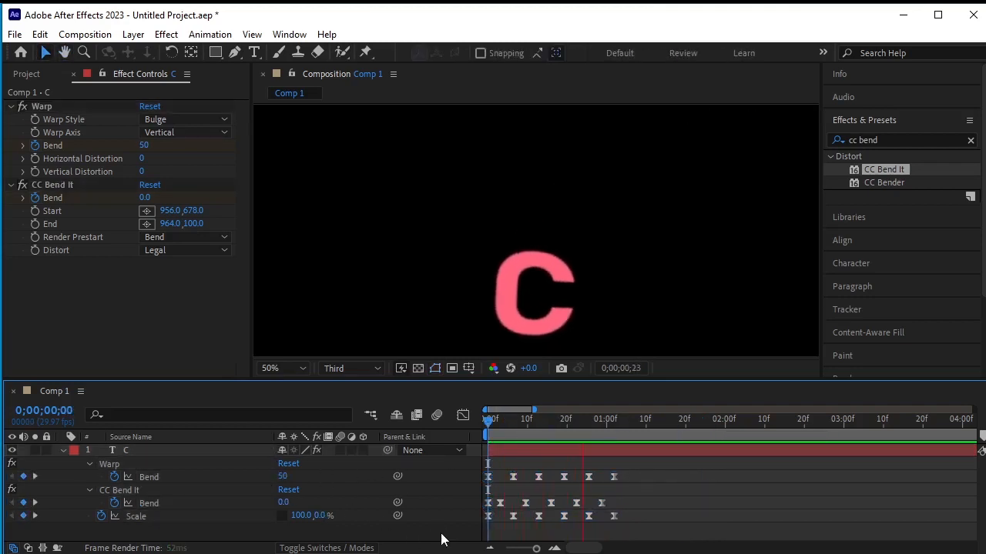
click(682, 422)
key(Home)
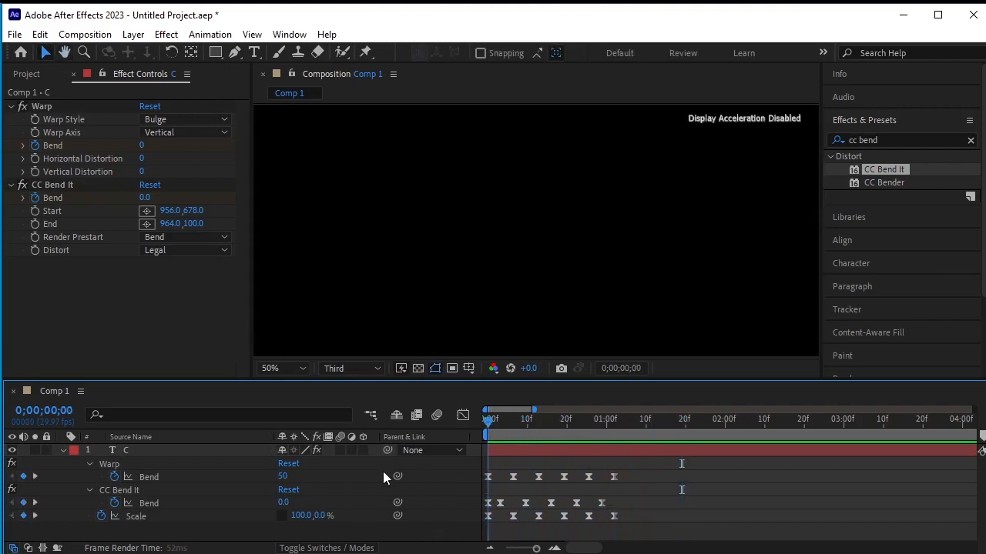
key(space)
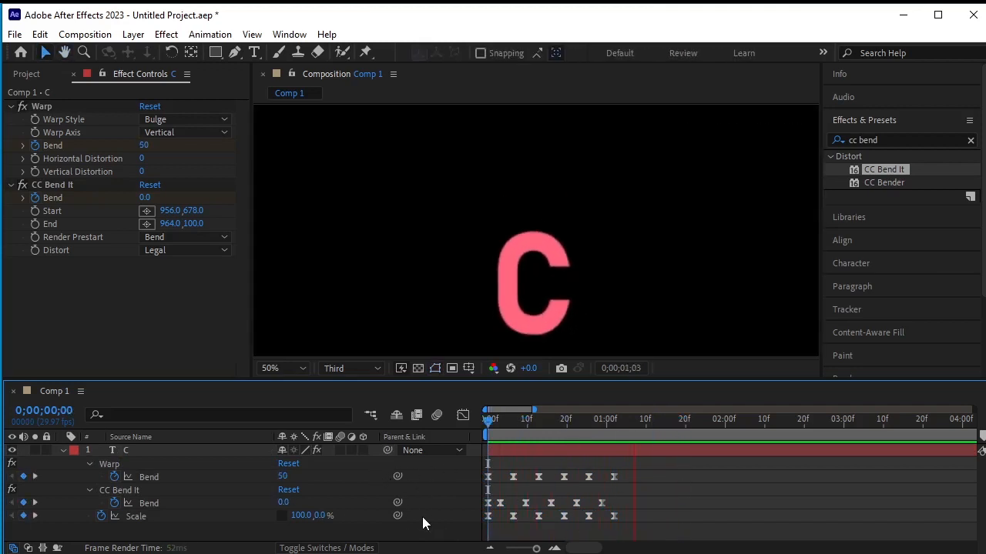
click(685, 422)
key(Home)
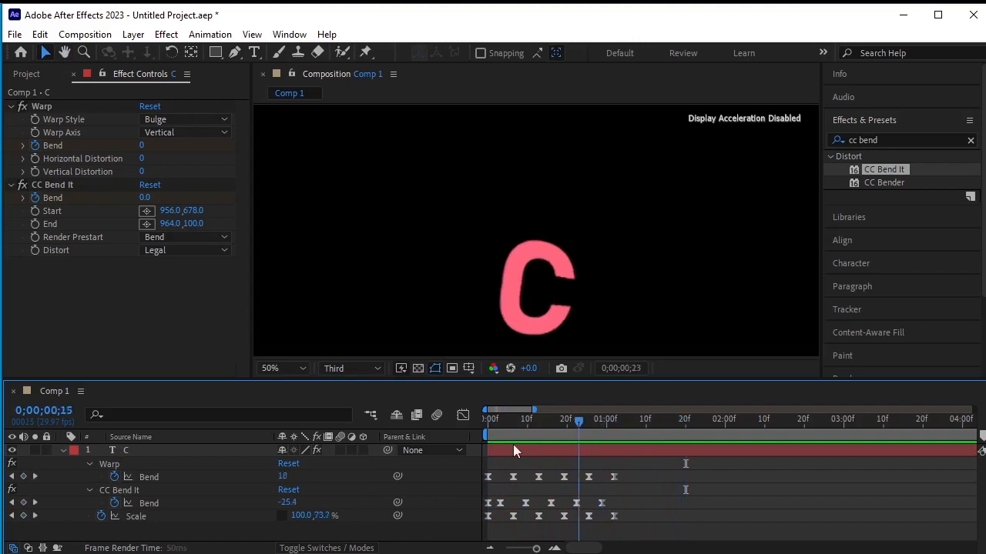
Collapse the C layer's properties and preview the animation with the whole composition in view
click(63, 451)
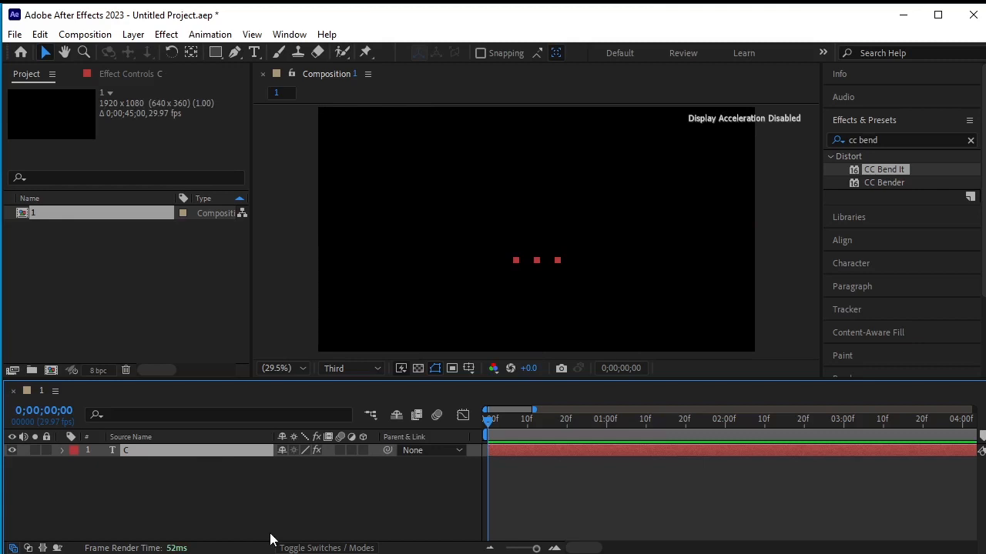
key(space)
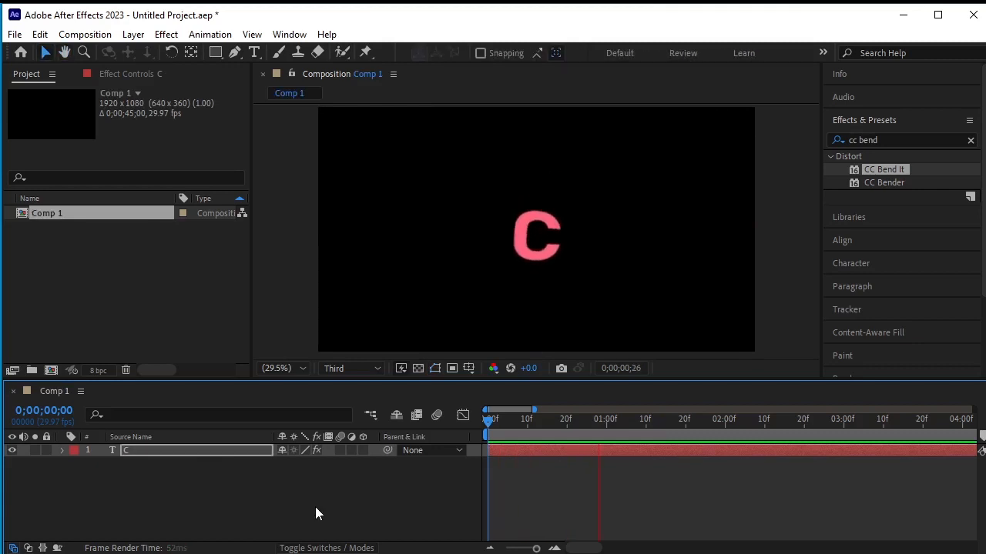
drag(727, 423, 682, 422)
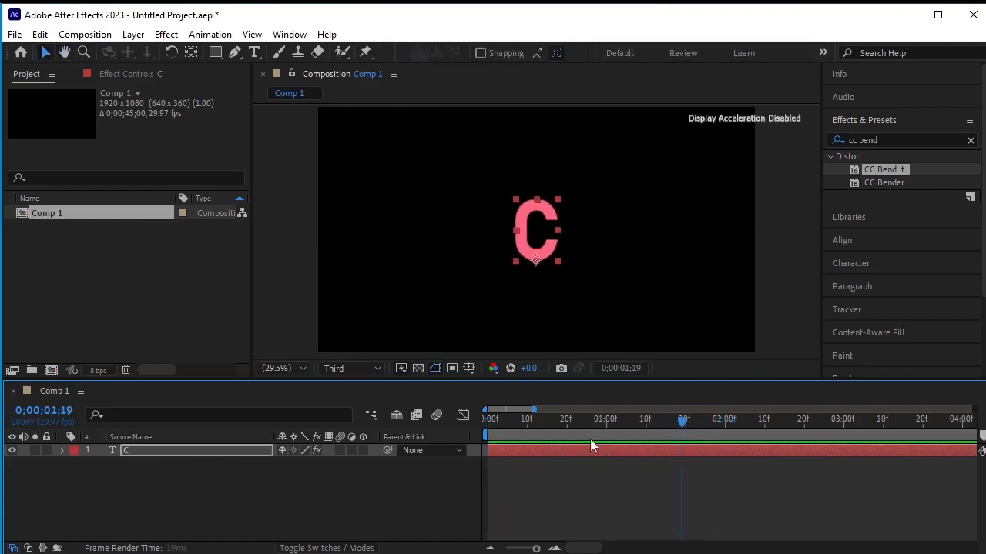
key(Home)
Pre-compose the C layer as C Comp 1 with all attributes moved into the new composition, and open that composition
click(201, 450)
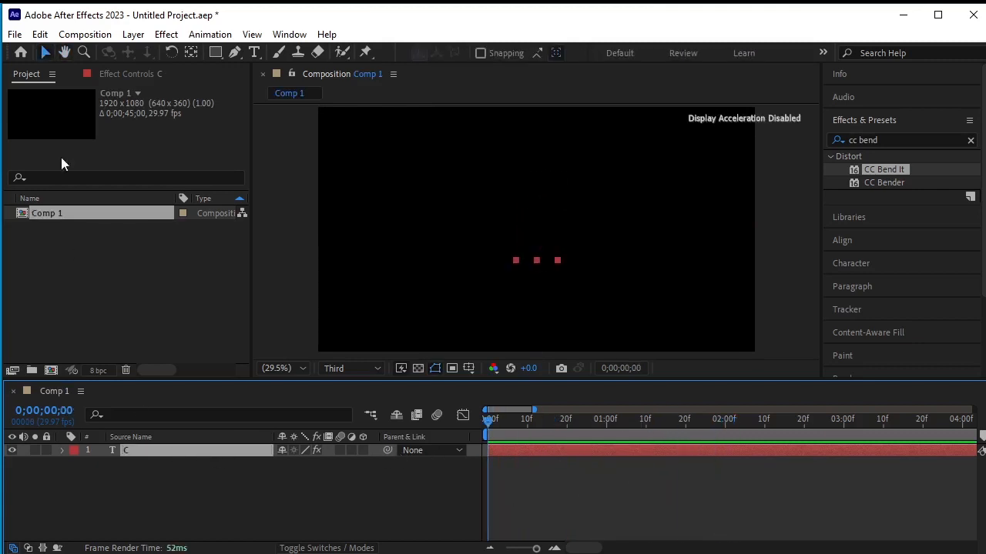
click(133, 34)
click(231, 542)
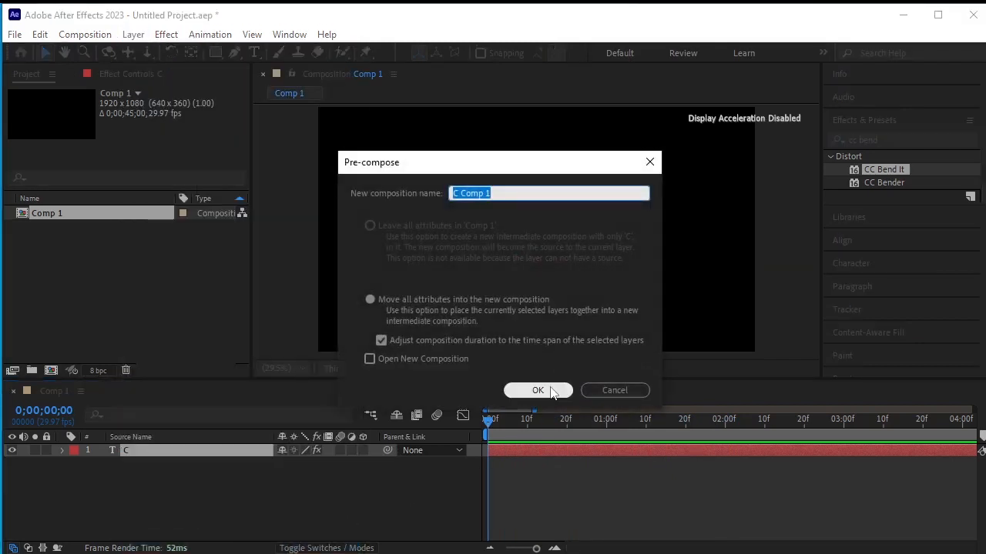
click(539, 390)
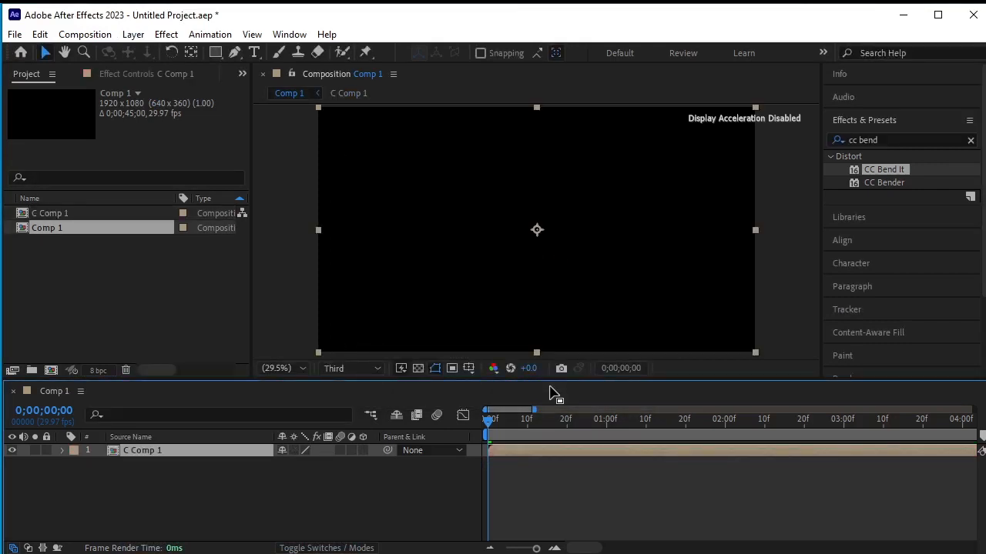
double_click(114, 450)
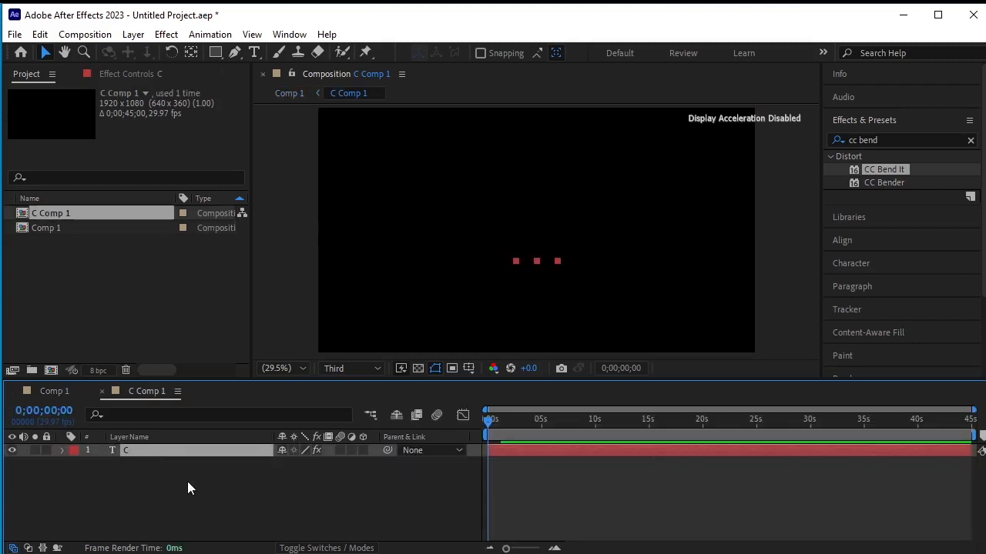
Set the width of C Comp 1 to 1080 px in its composition settings and return the playhead to the start
right_click(132, 219)
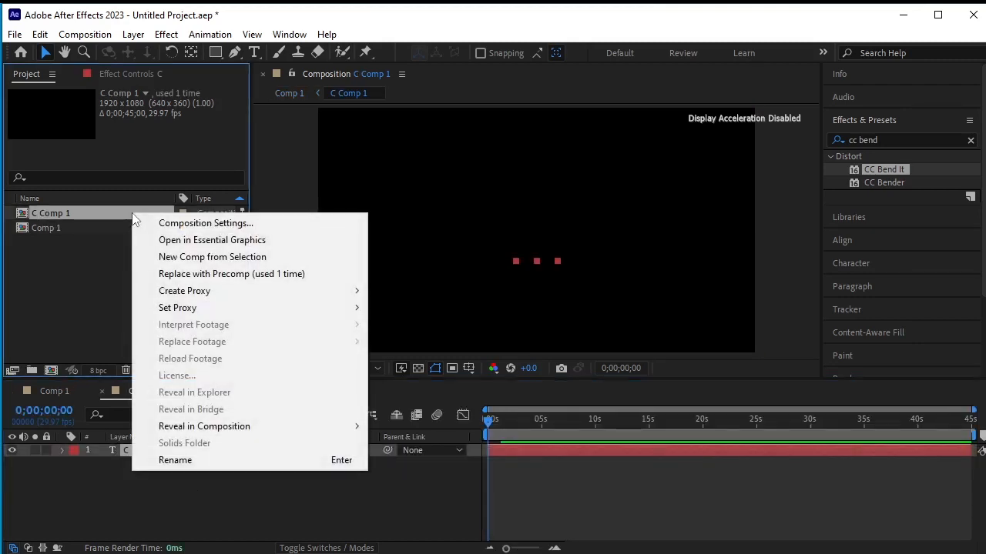
click(176, 223)
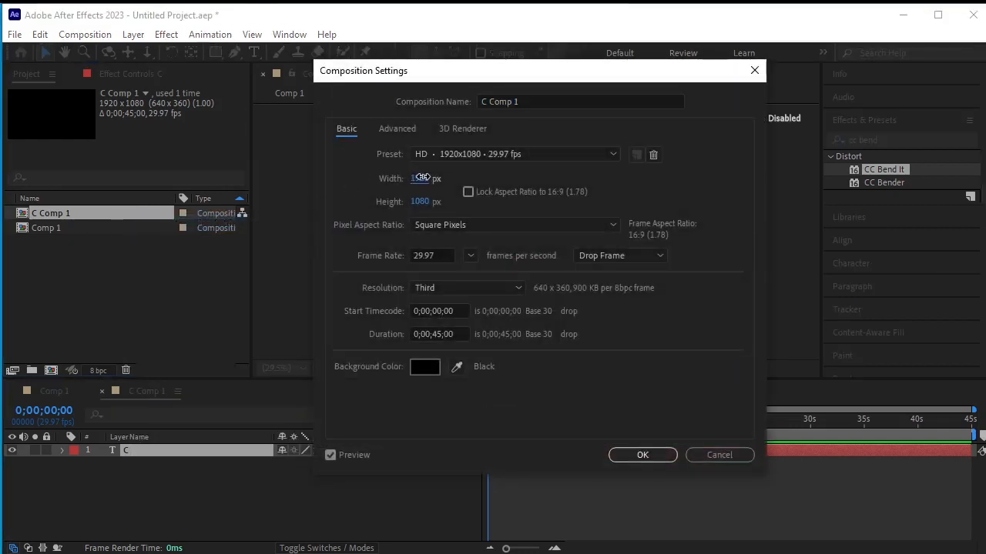
click(422, 178)
text(108)
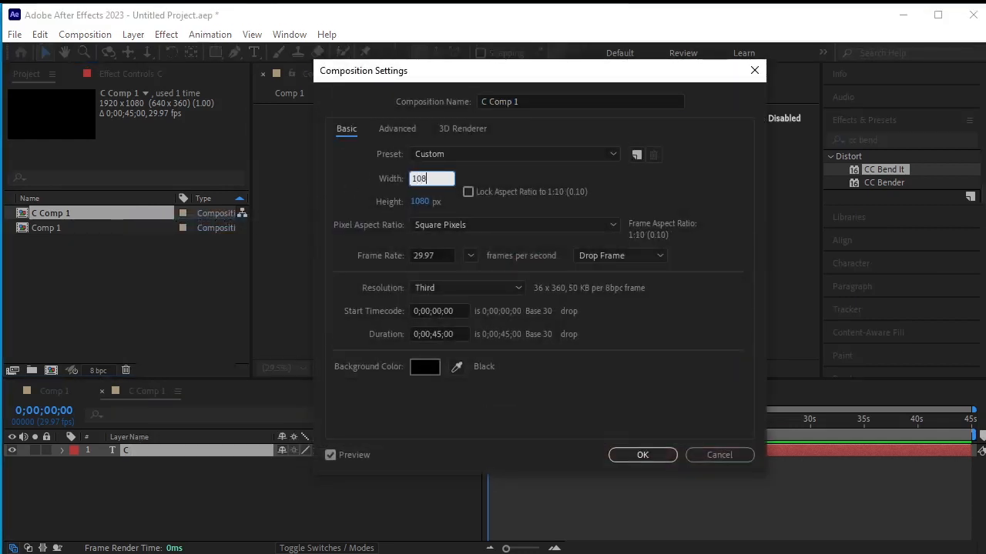
text(0)
key(Return)
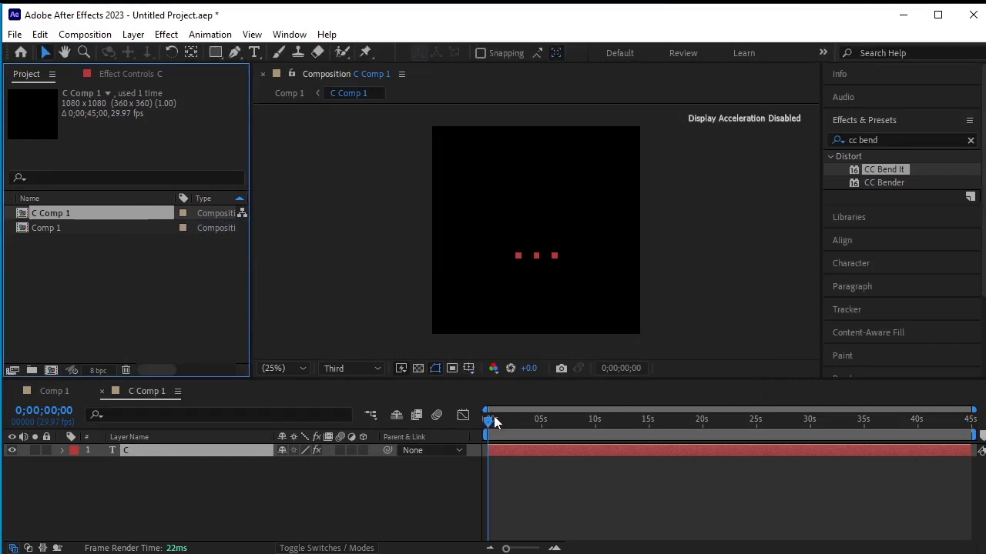
drag(494, 421, 429, 443)
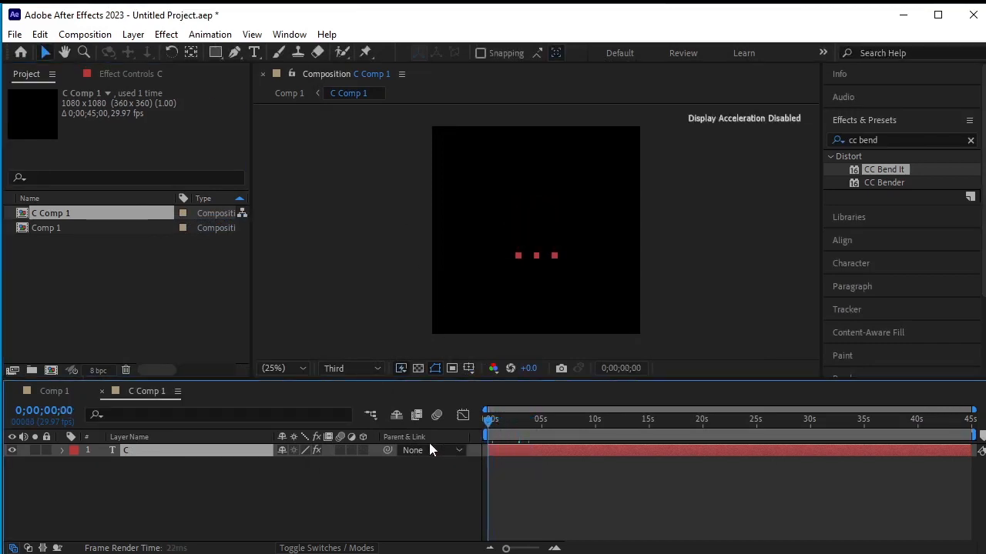
Duplicate C Comp 1 in the project, open the copy and play its animation
click(140, 270)
click(130, 213)
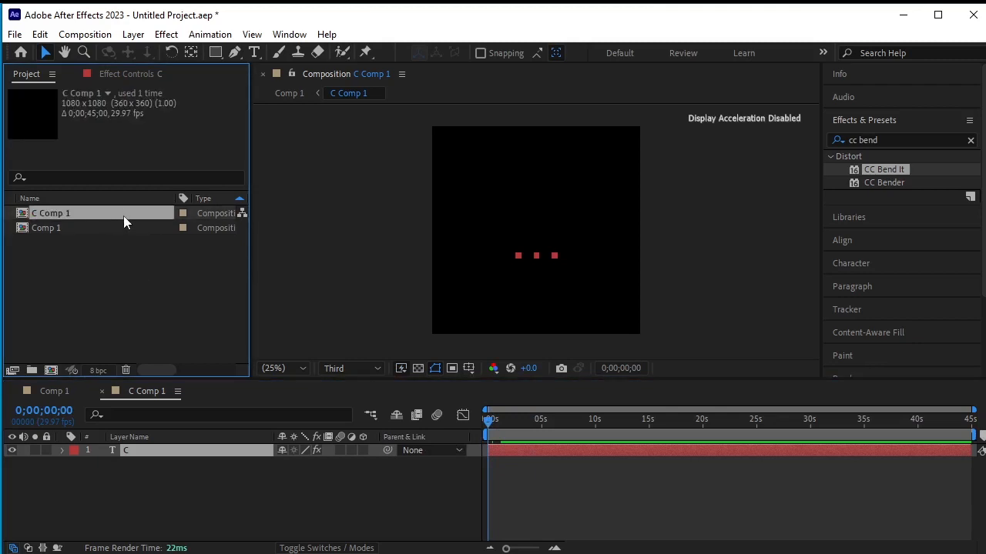
key(ctrl+d)
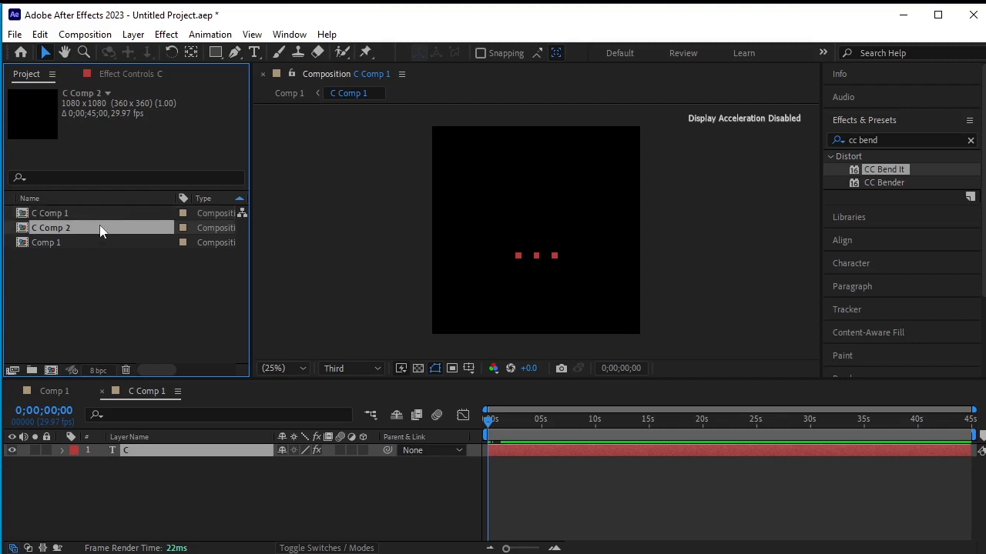
double_click(100, 230)
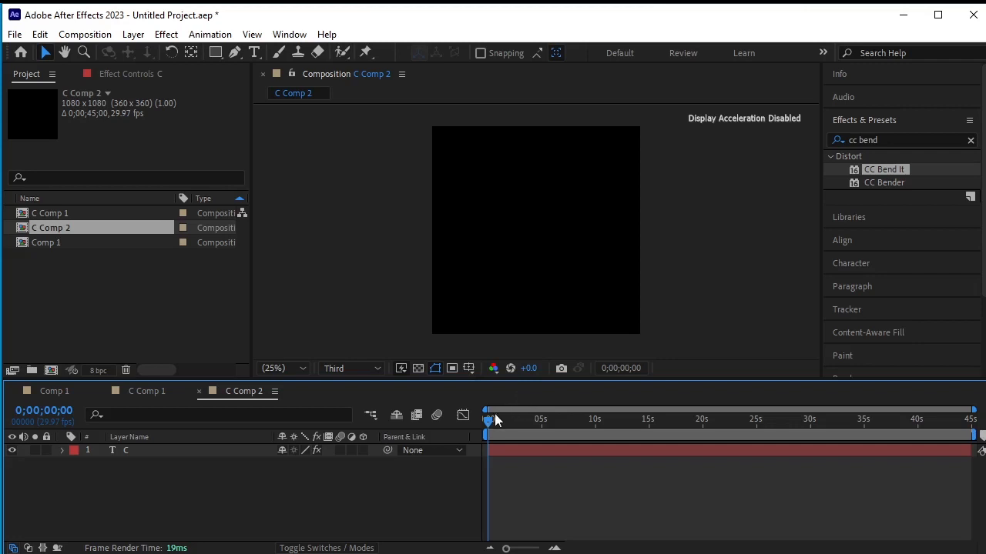
key(space)
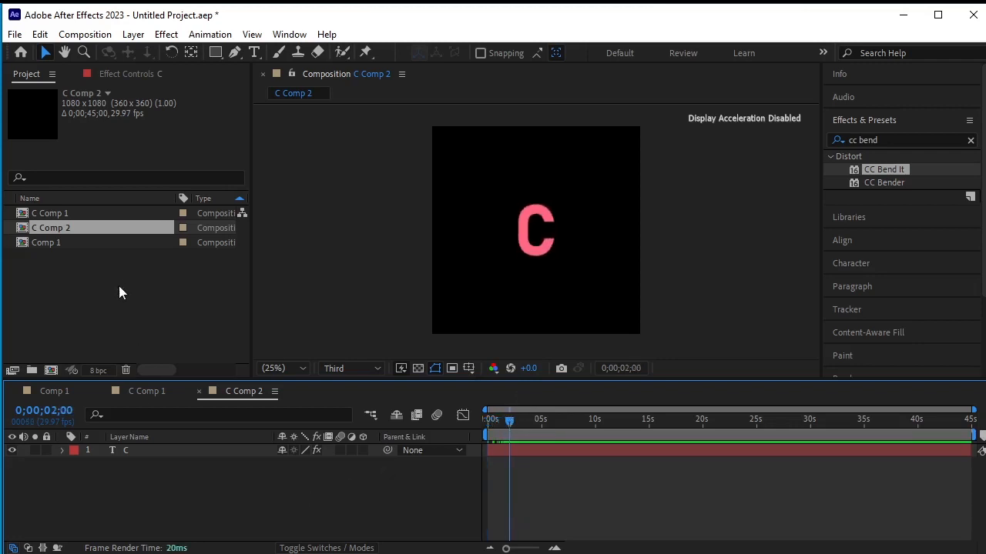
Replace the text of the C layer in C Comp 2 with the letter R
click(137, 453)
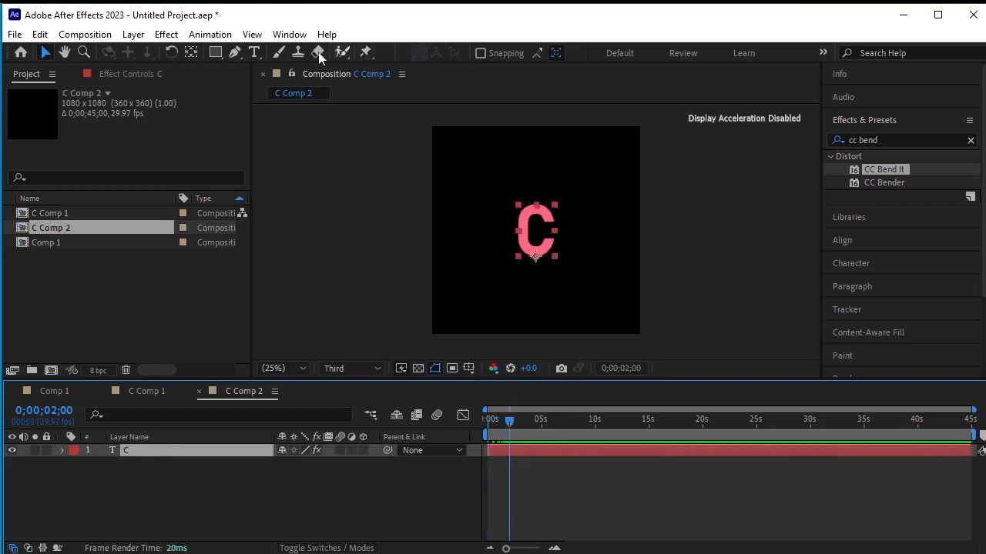
click(255, 53)
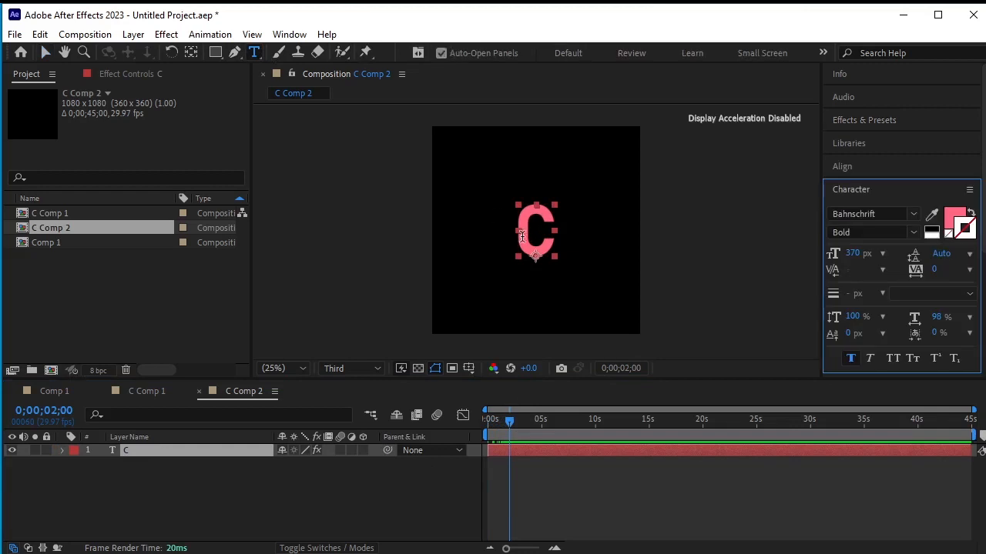
drag(522, 237, 559, 233)
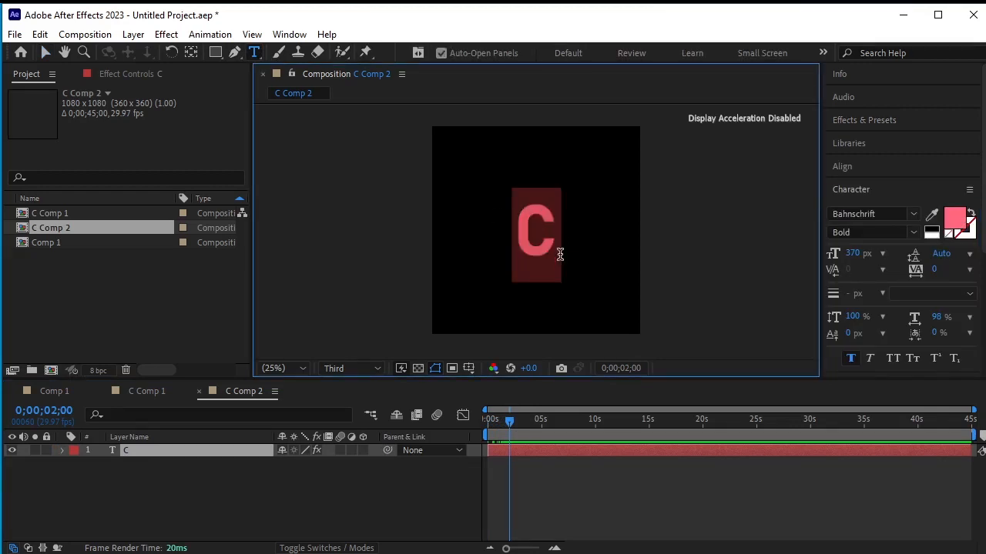
text(R)
Recolor the letter R green (00D87D) and preview the animation from the start
double_click(533, 253)
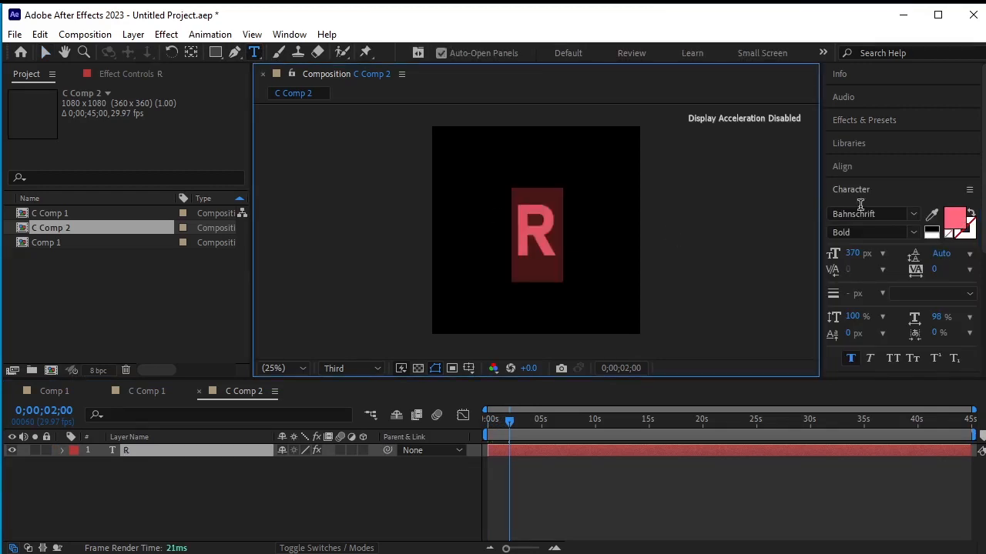
click(953, 222)
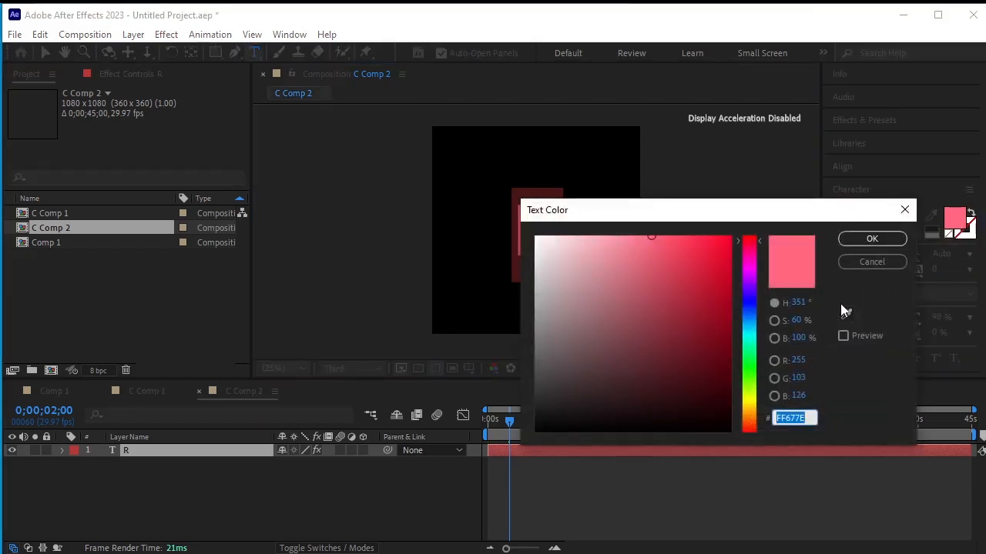
click(845, 312)
click(882, 242)
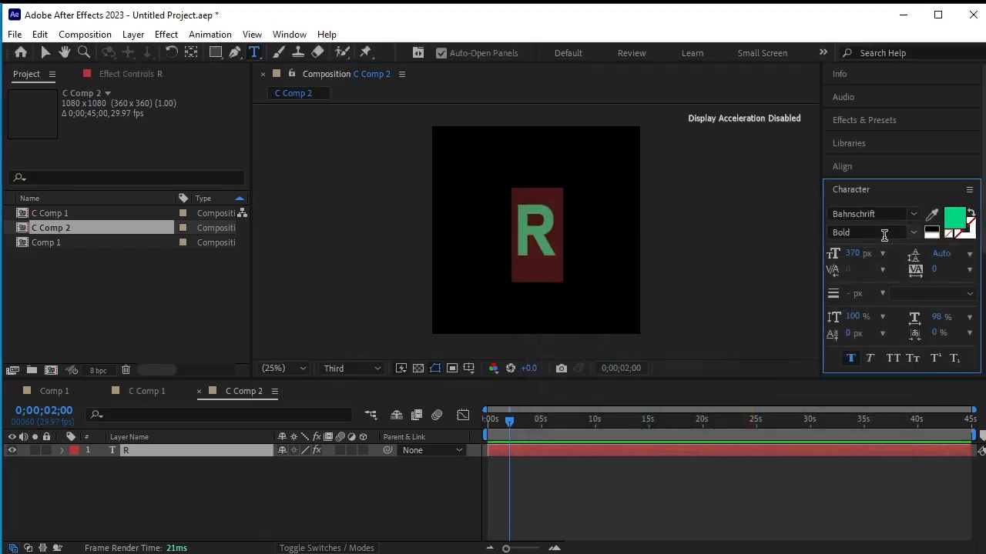
click(433, 510)
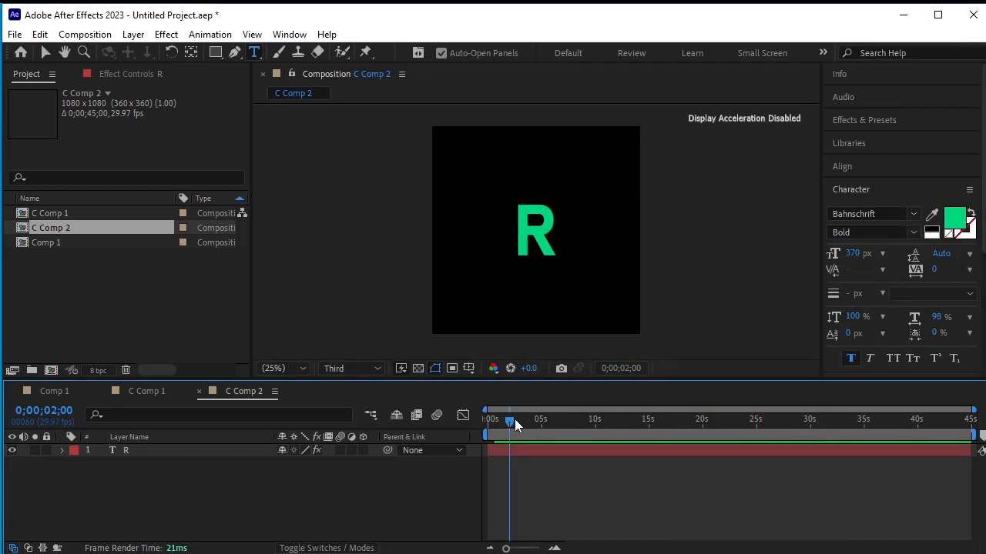
drag(512, 421, 488, 424)
key(space)
Duplicate C Comp 2, open the copy and re-enable refreshing of the composition view
click(78, 233)
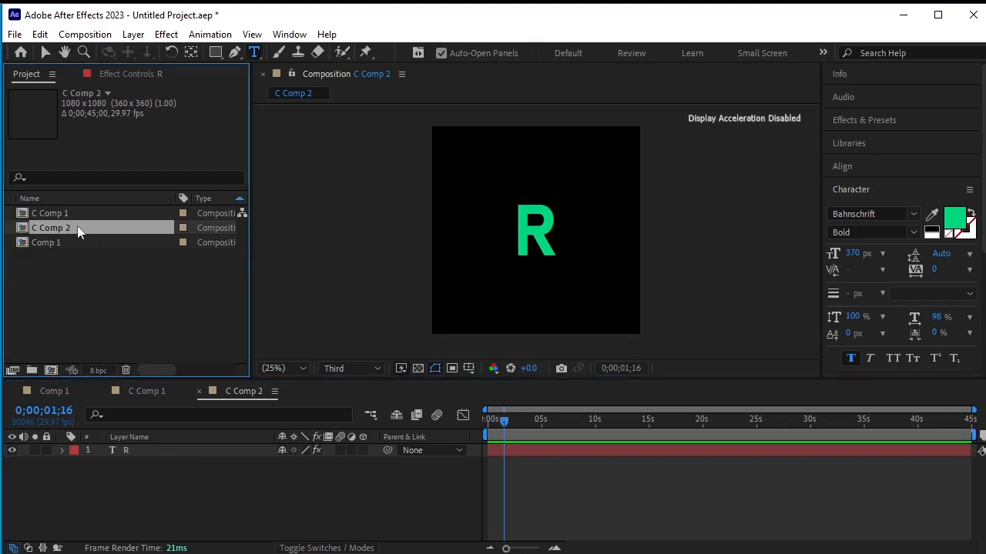
key(ctrl+d)
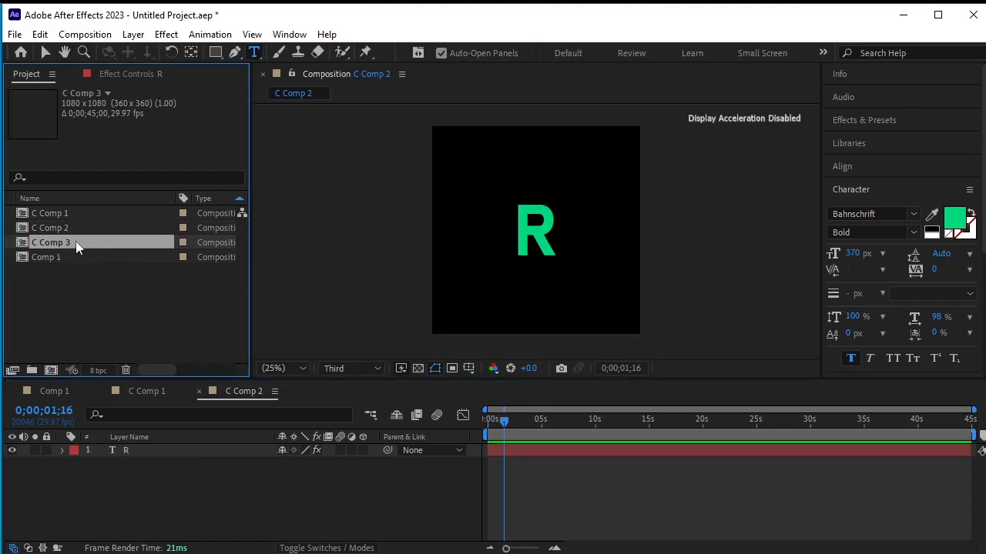
double_click(75, 241)
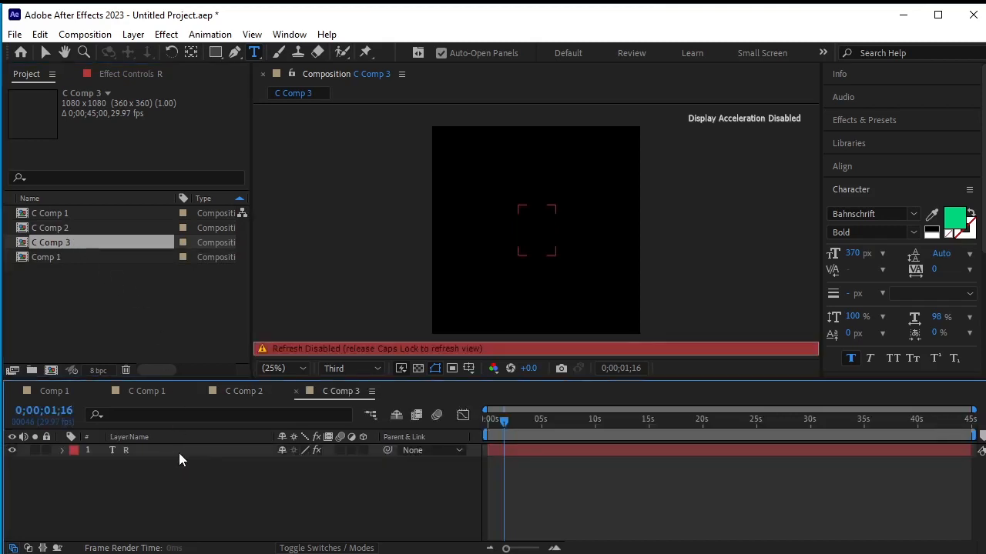
key(Caps_Lock)
Replace the letter R in C Comp 3 with E and change its text color to salmon pink
click(159, 452)
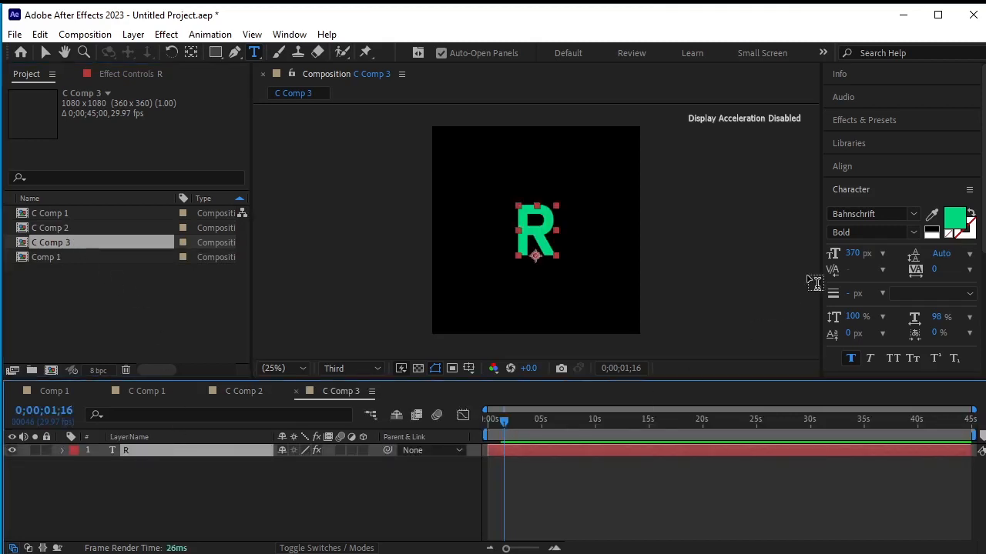
double_click(521, 227)
text(E)
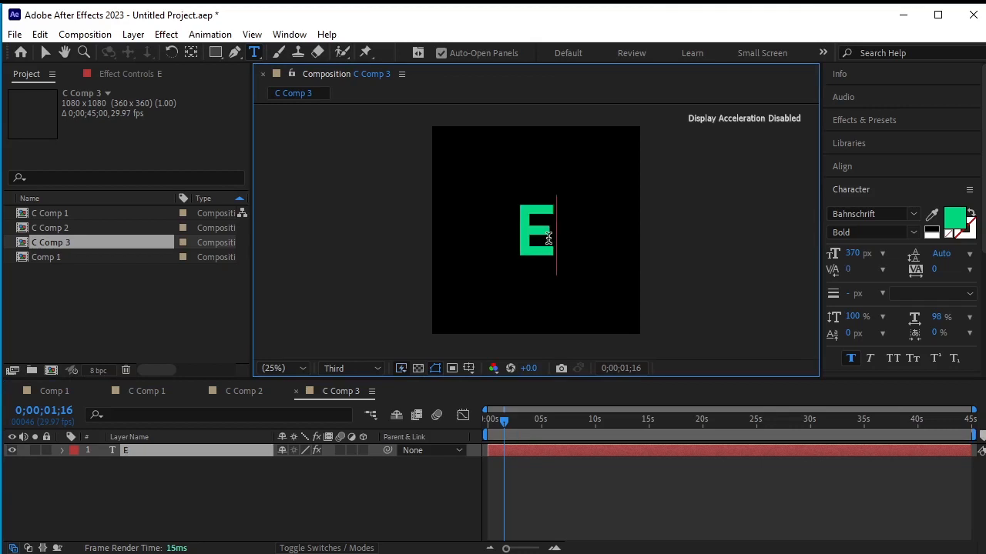
double_click(520, 239)
click(955, 220)
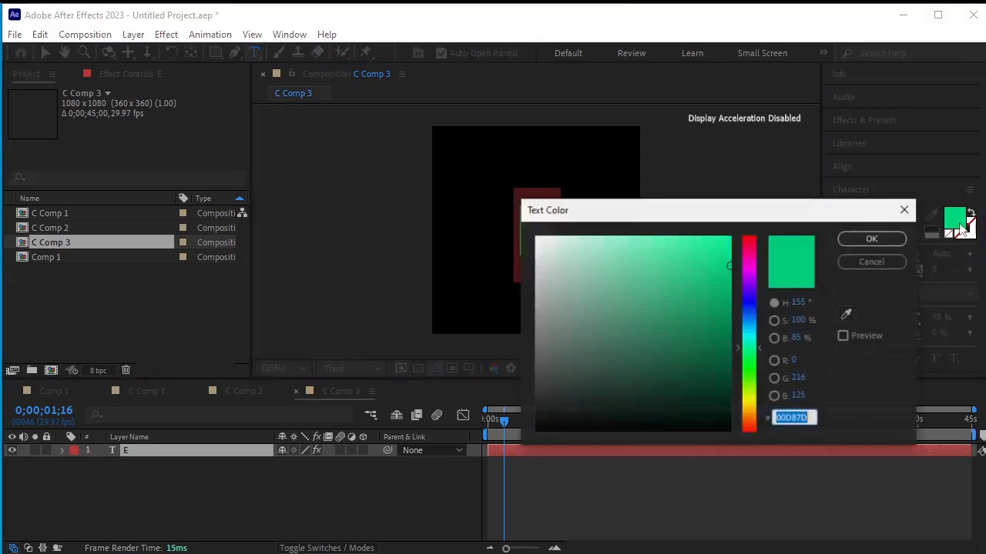
click(893, 263)
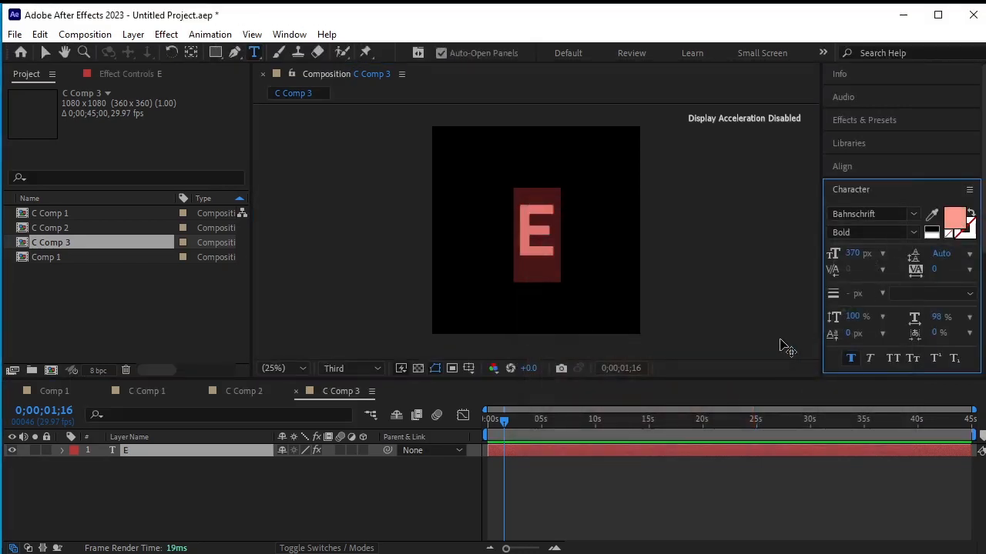
click(347, 489)
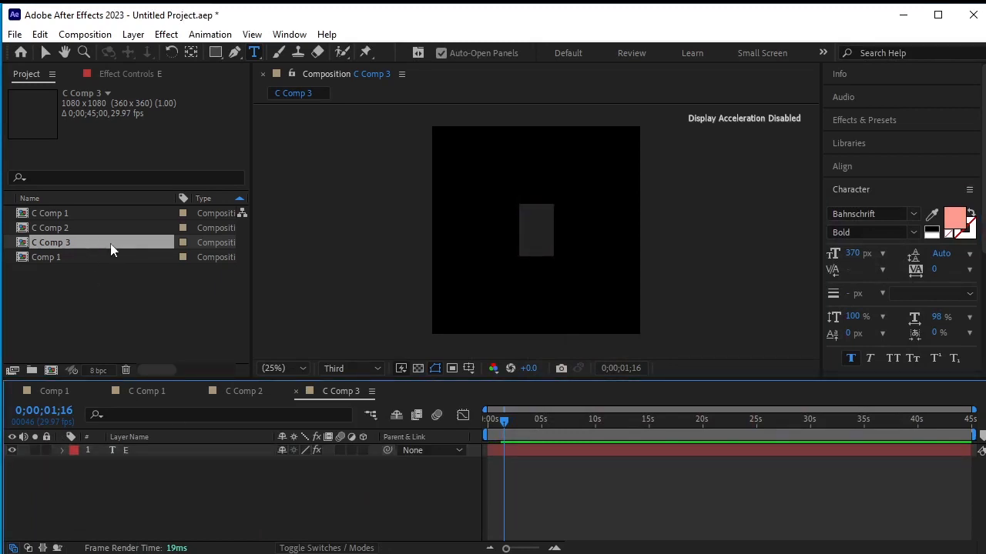
Preview the E animation in C Comp 3 from the start and return the playhead to 0;00;00;00
drag(504, 428, 523, 429)
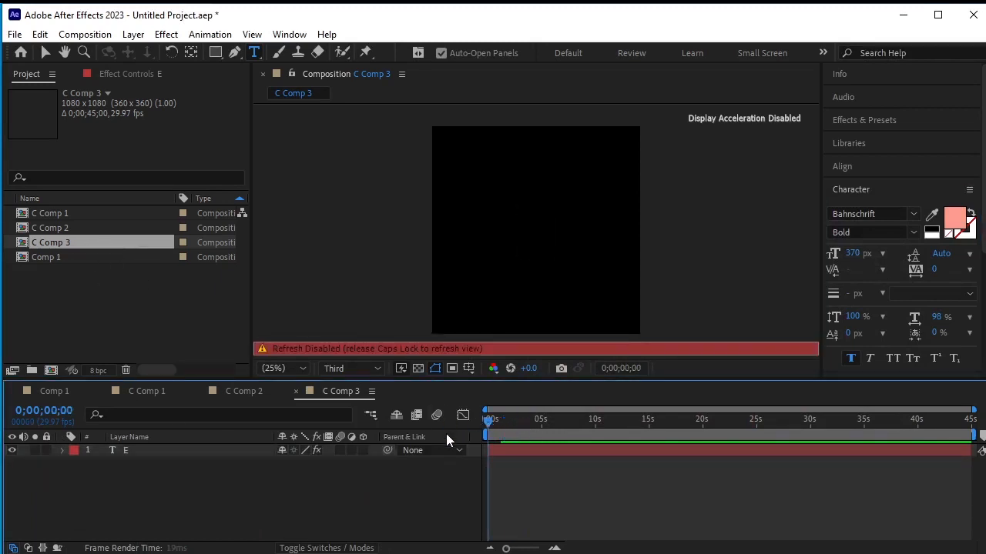
key(Caps_Lock)
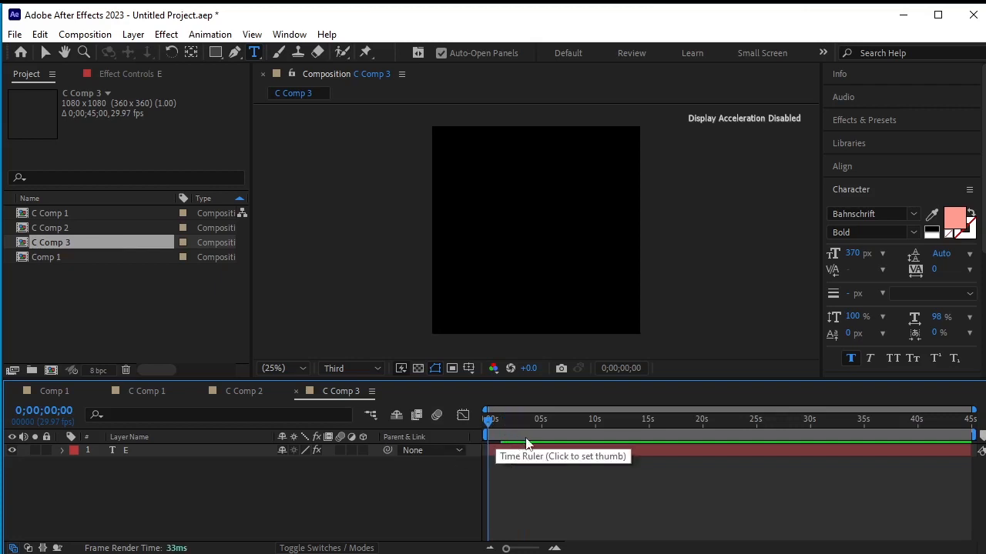
key(space)
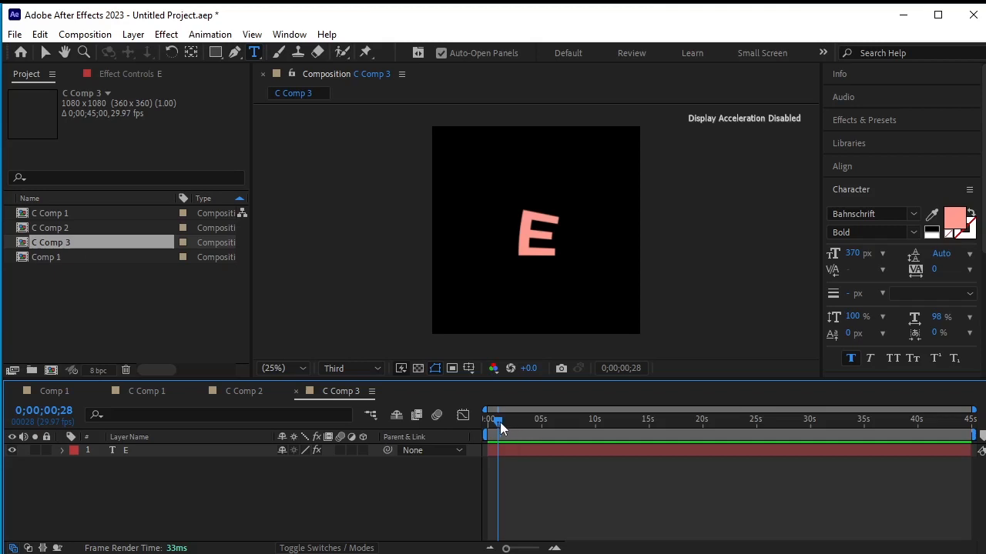
key(space)
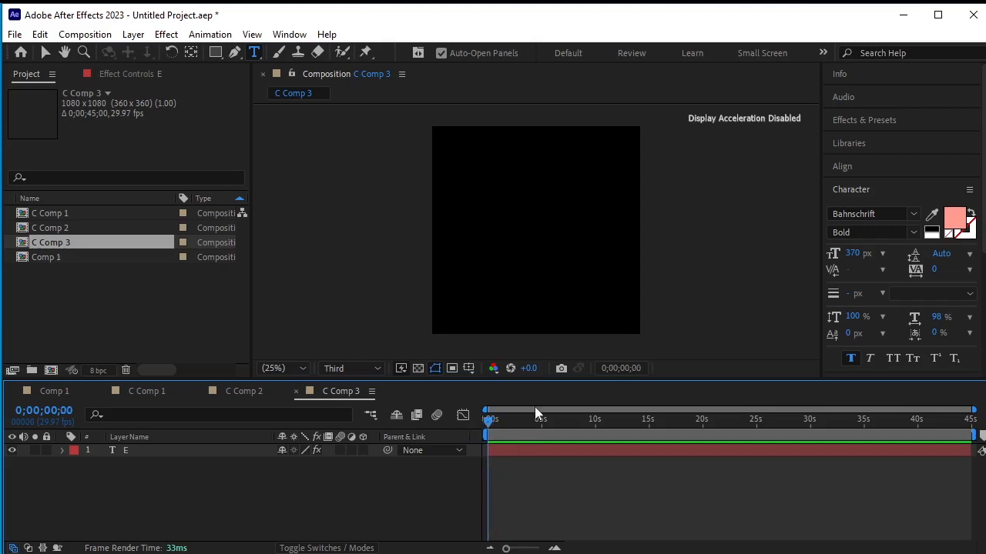
key(space)
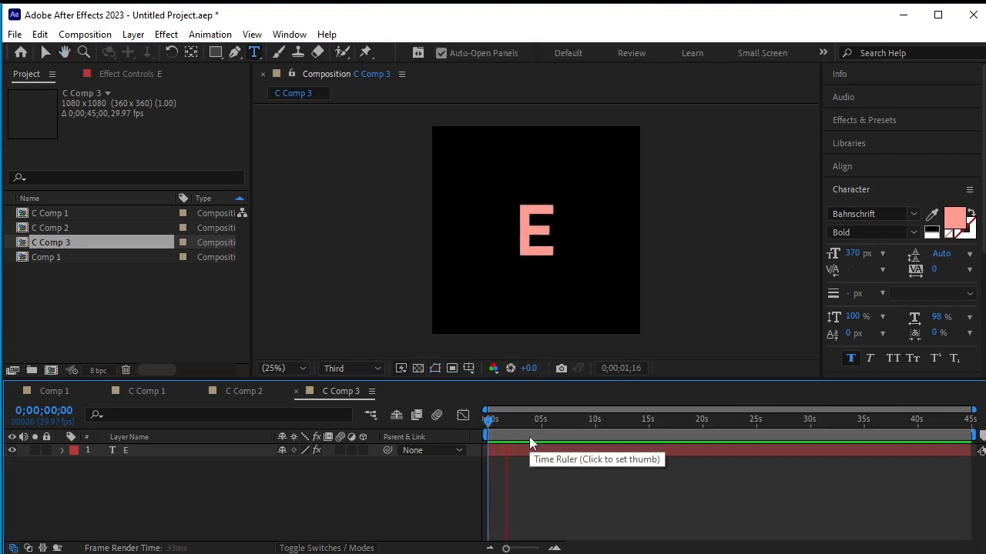
click(501, 419)
drag(501, 419, 461, 420)
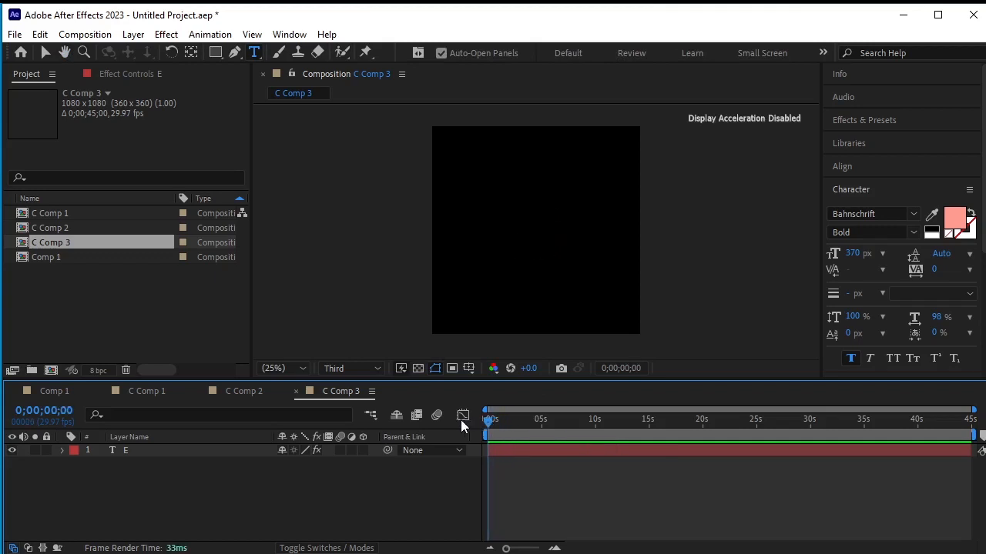
Duplicate C Comp 3, open the copy and move its playhead to 0;00;02;09 with the E layer selected
click(84, 244)
key(ctrl+d)
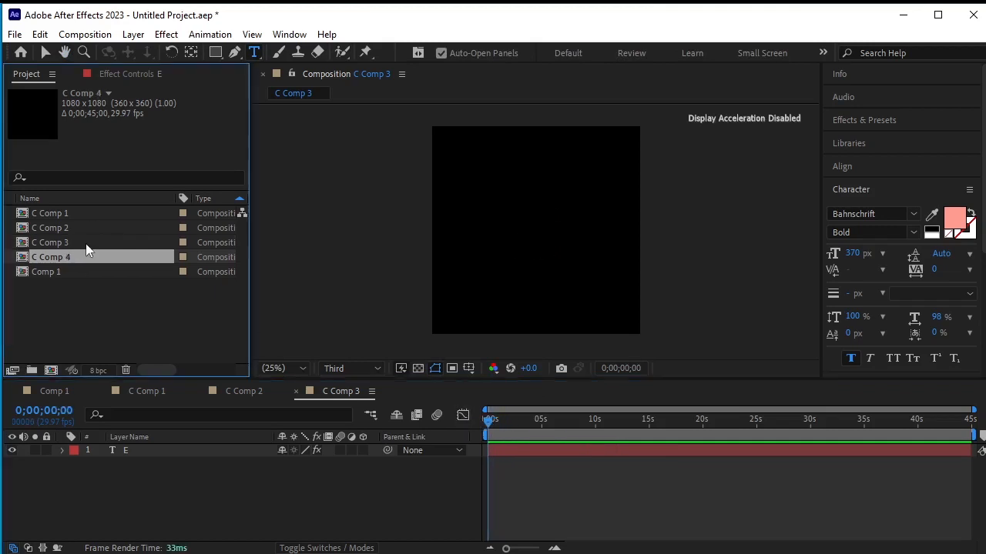
double_click(75, 262)
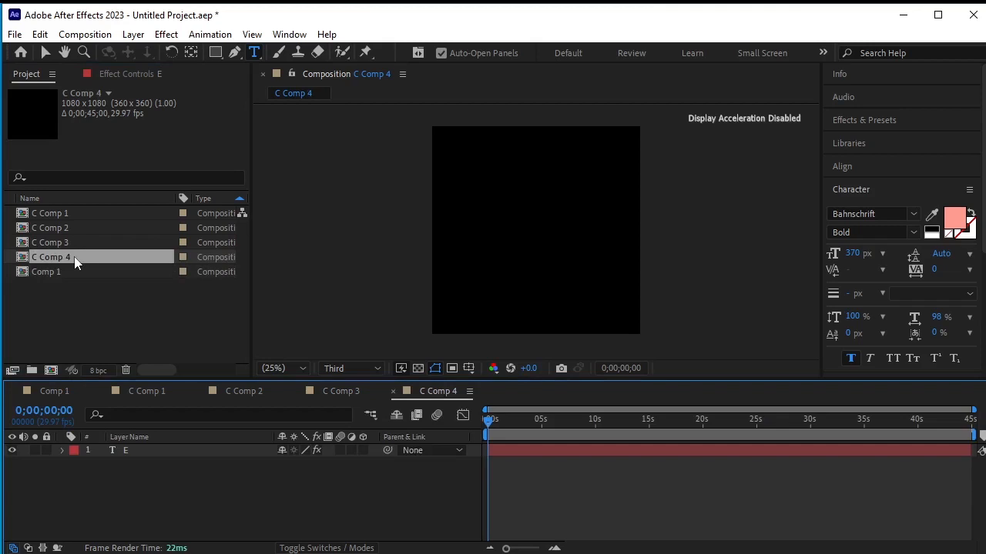
click(154, 450)
drag(492, 422, 512, 421)
Try to replace the letter E in C Comp 4 with A and give it a different text color
double_click(549, 236)
text(A)
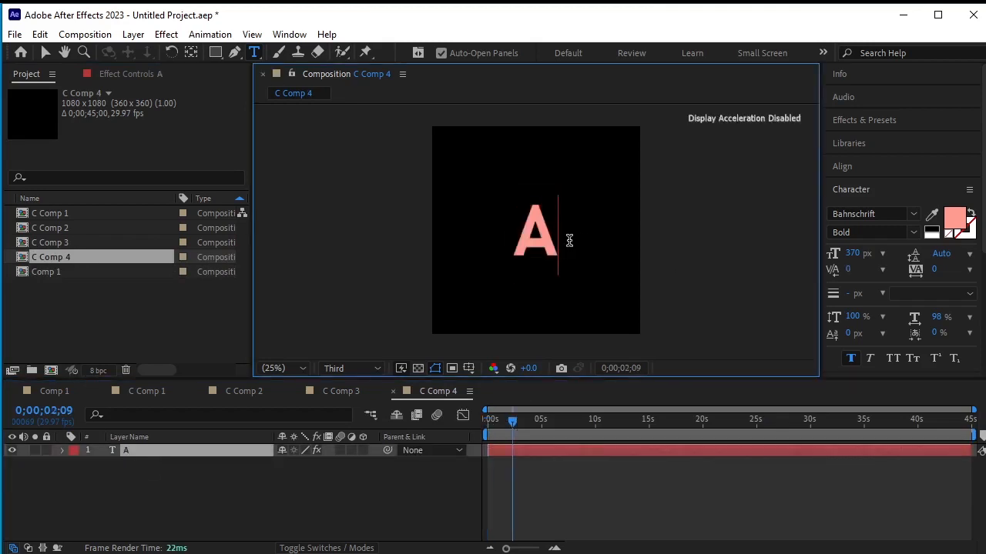
drag(568, 240, 508, 240)
click(954, 218)
click(749, 391)
click(653, 243)
click(872, 239)
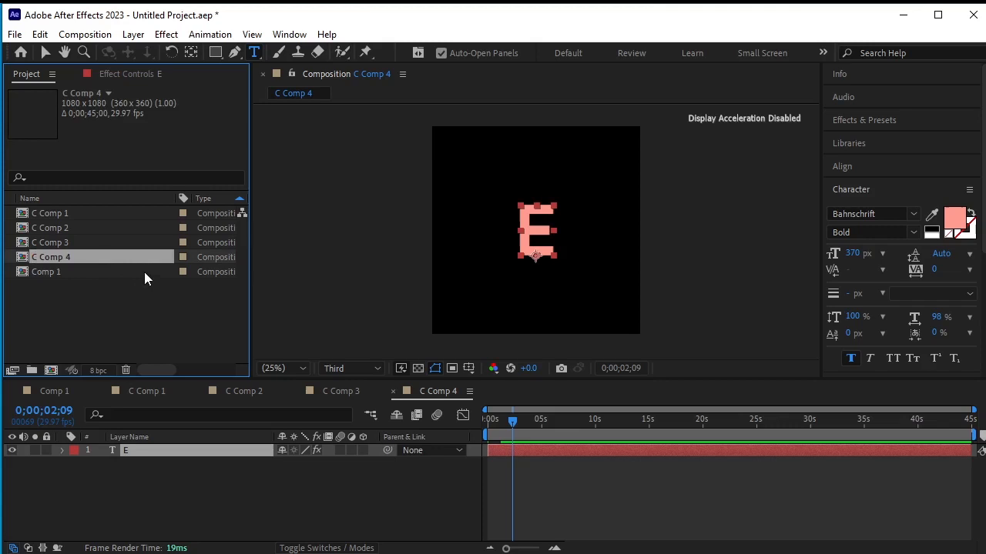
Duplicate C Comp 4 in the project and open the copy
key(ctrl+d)
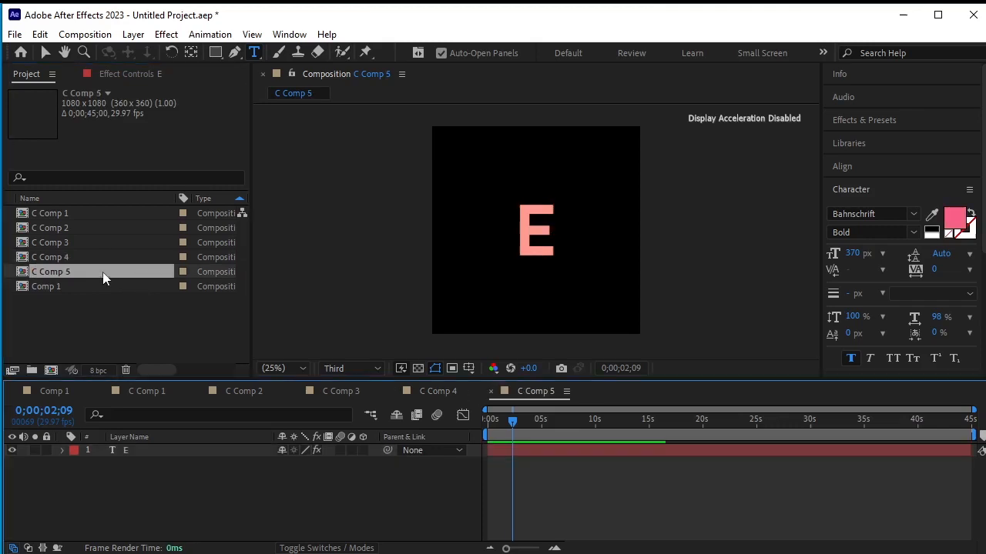
Replace the letter E in C Comp 5 with A and change its fill color to green
double_click(77, 271)
text(A)
drag(567, 235, 511, 228)
click(954, 219)
click(749, 354)
click(870, 240)
Duplicate C Comp 5, open the copy, and change its letter to T with a pale pink fill
click(149, 272)
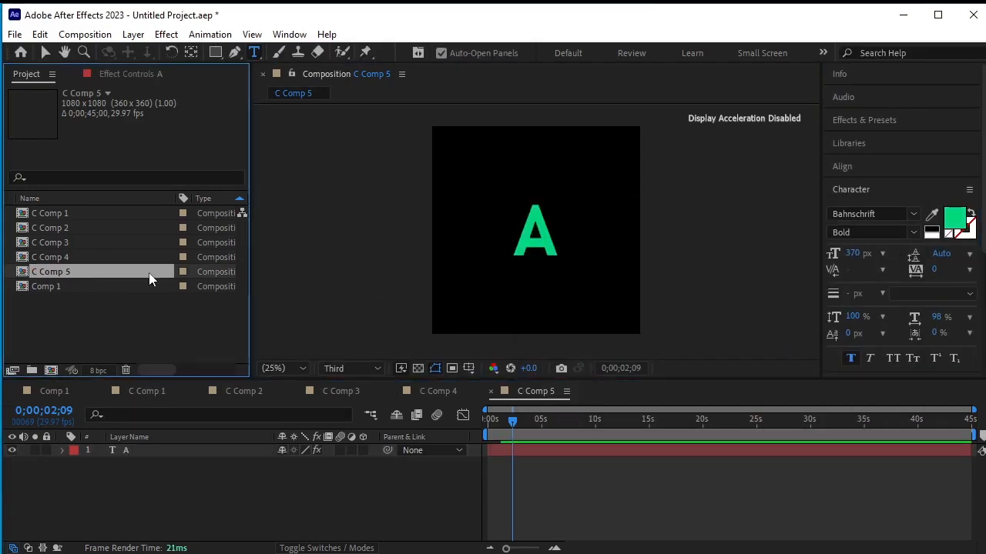
key(ctrl+d)
double_click(147, 285)
key(Caps_Lock)
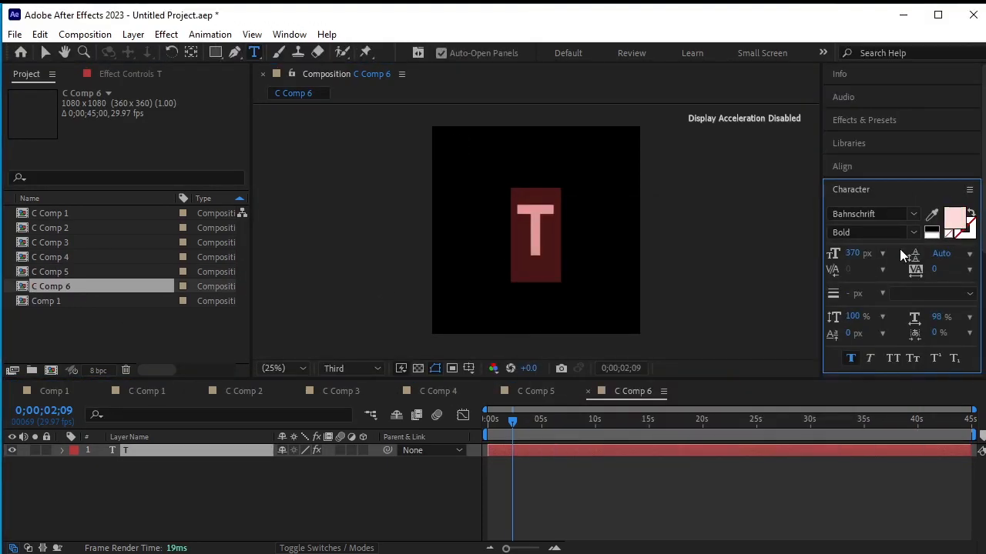
Duplicate C Comp 6, then replace the letter in the copy with I and give it a salmon fill
click(157, 288)
key(ctrl+d)
double_click(81, 301)
key(Caps_Lock)
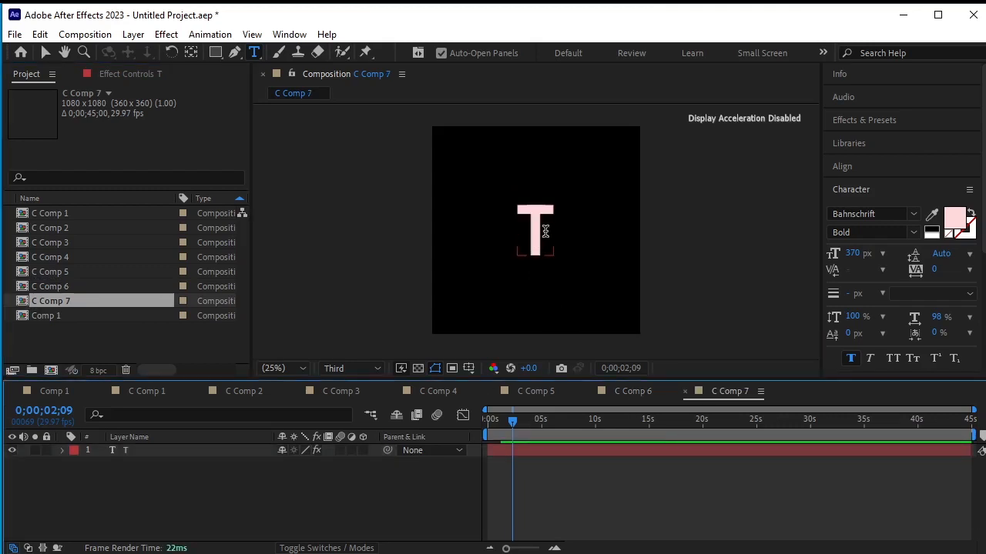
click(545, 231)
key(BackSpace)
text(I)
drag(546, 231, 534, 227)
click(954, 218)
click(870, 240)
Duplicate C Comp 7, then change the copy's letter to V and give it a different fill color
click(151, 300)
key(ctrl+d)
double_click(146, 316)
text(V)
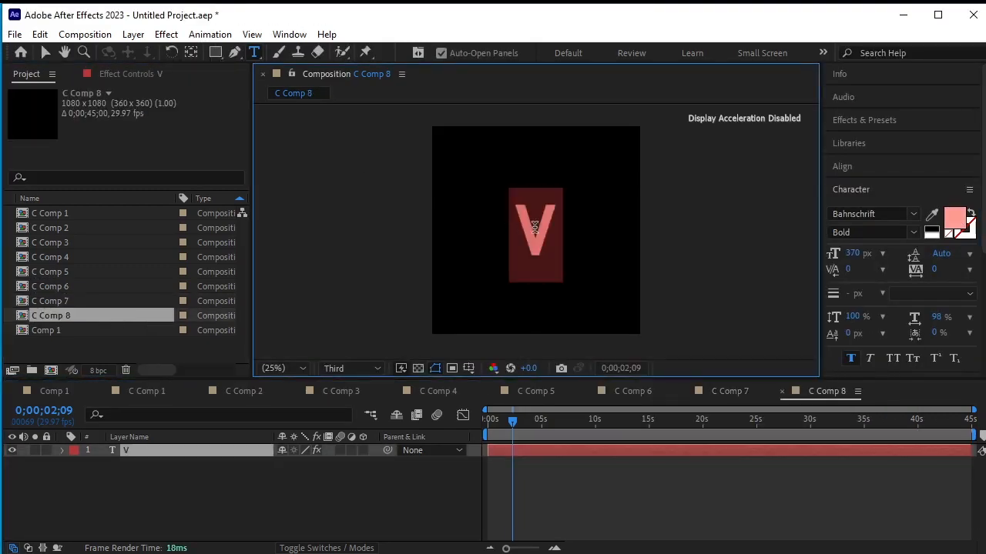
click(954, 219)
click(872, 239)
Continue duplicating from C Comp 8 up to C Comp 10 and give the letter I in C Comp 10 a pale pink fill
click(132, 319)
key(ctrl+d)
double_click(141, 332)
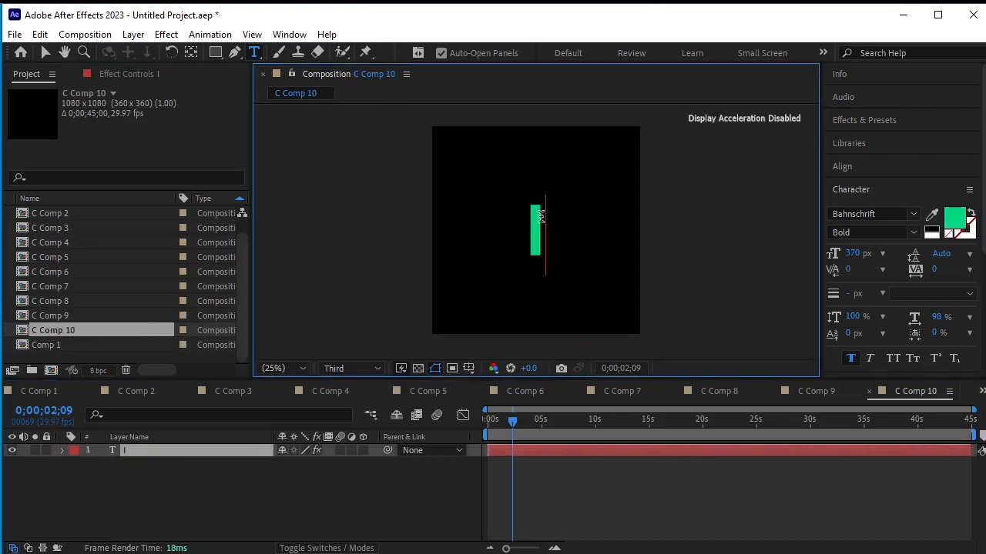
click(954, 219)
click(871, 238)
Duplicate C Comp 10, then change the copy's letter to T and give it a yellow-green fill
click(137, 331)
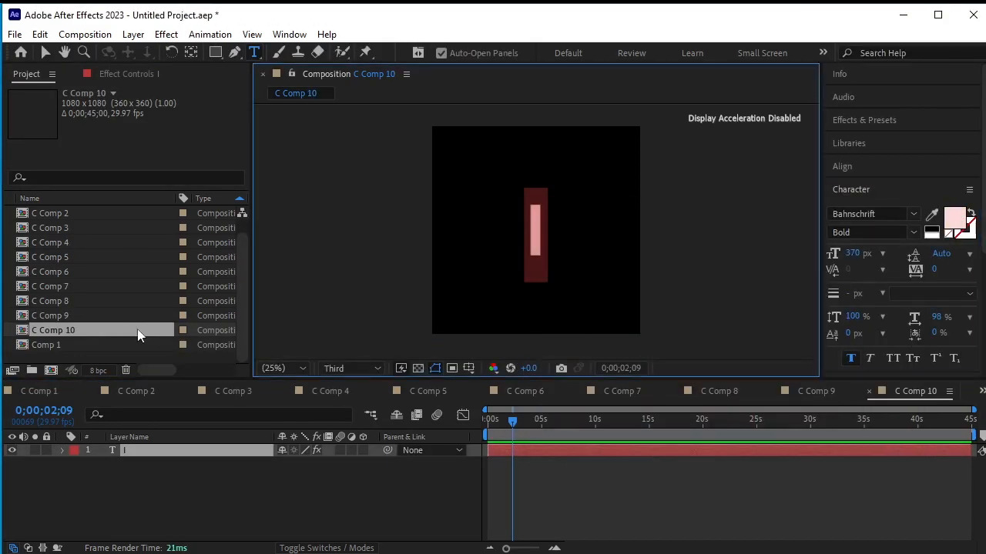
key(ctrl+d)
double_click(77, 331)
drag(552, 234, 519, 232)
text(T)
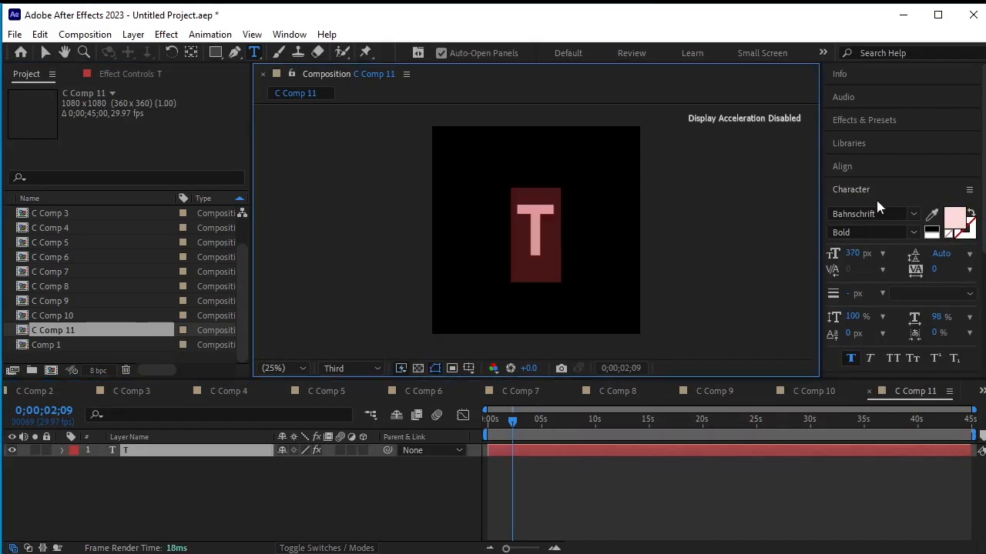
click(954, 219)
click(750, 390)
click(653, 244)
click(872, 241)
Duplicate C Comp 11, then change the copy's letter to Y and give it a salmon fill
click(106, 333)
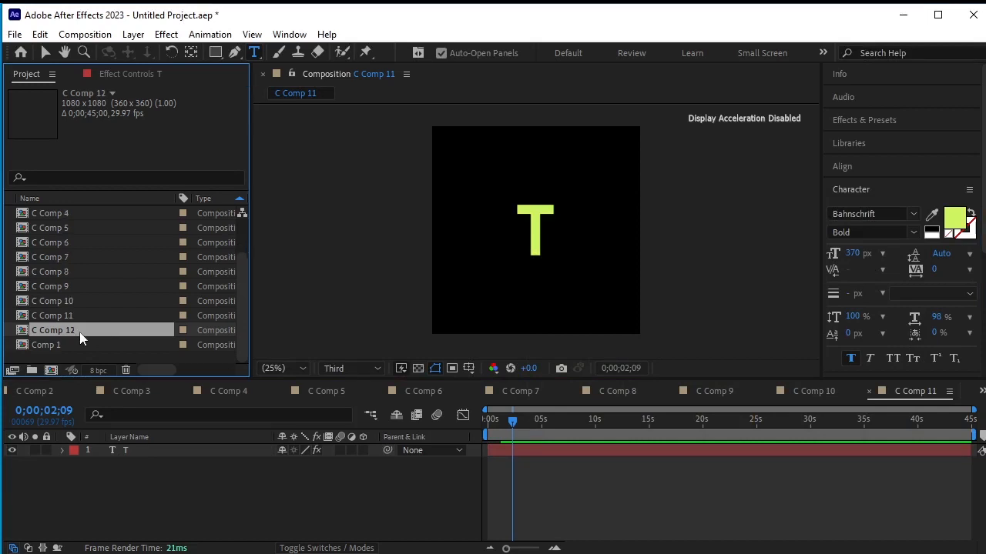
double_click(79, 332)
drag(551, 234, 518, 237)
text(Y)
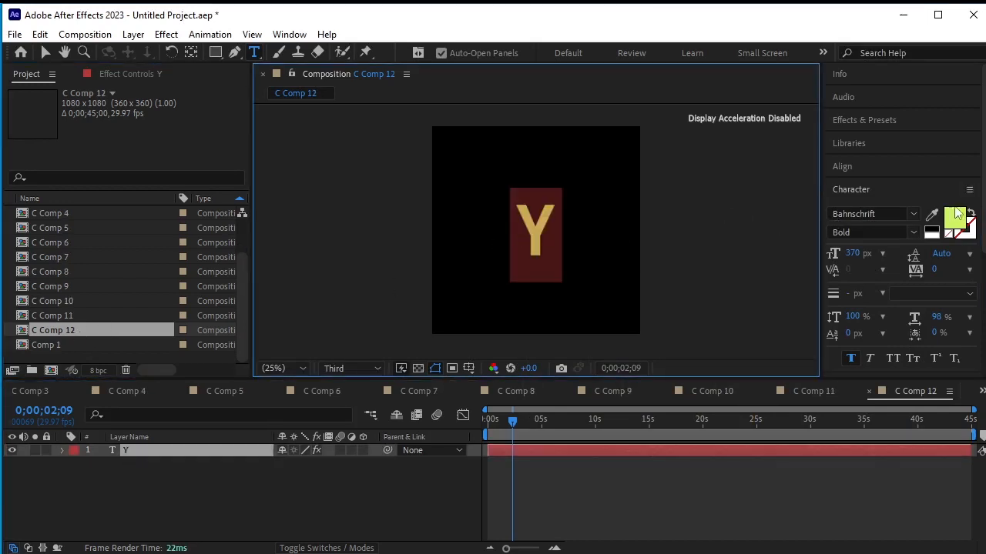
click(955, 215)
click(870, 238)
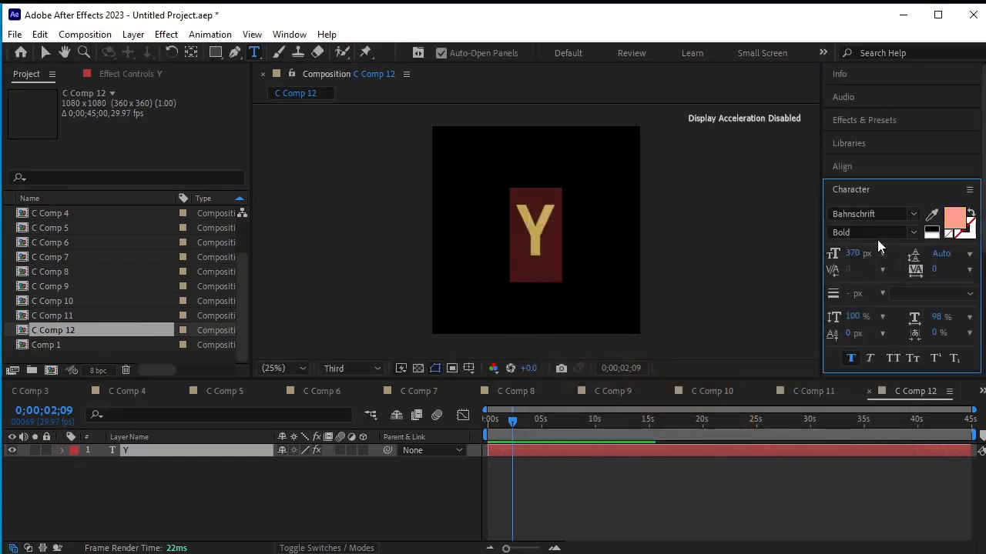
click(326, 480)
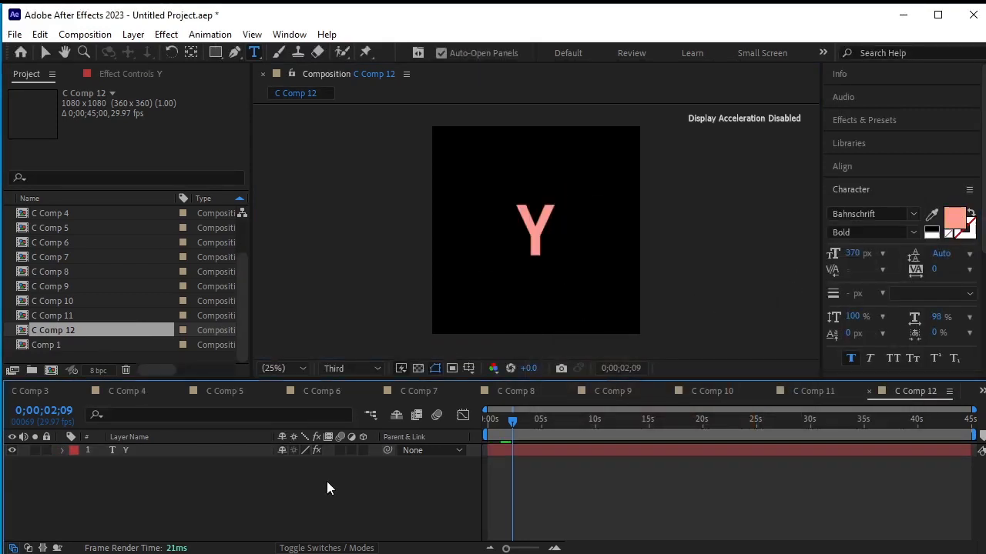
Return to the main Comp 1 timeline, re-enable view refreshing, and deselect the C Comp 1 layer
click(37, 387)
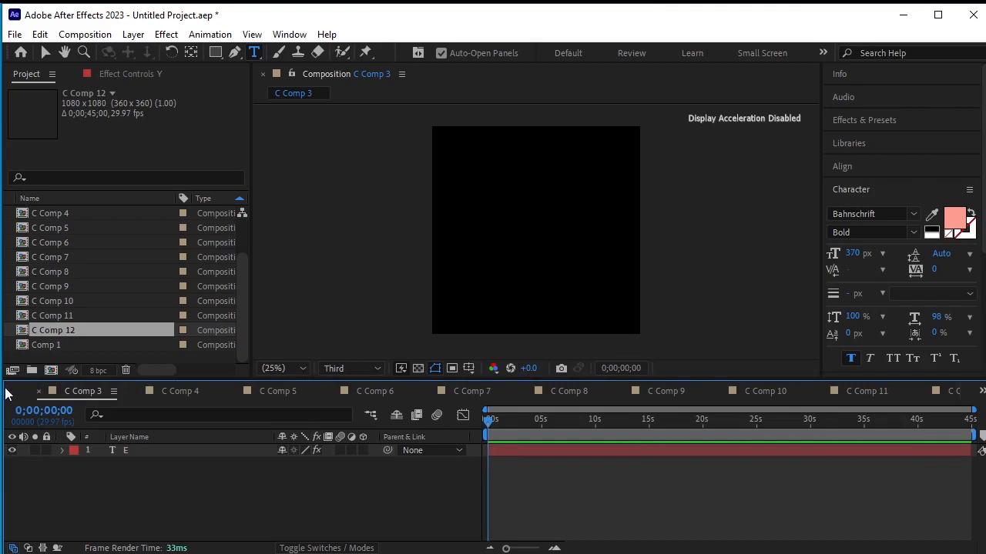
click(8, 392)
click(9, 392)
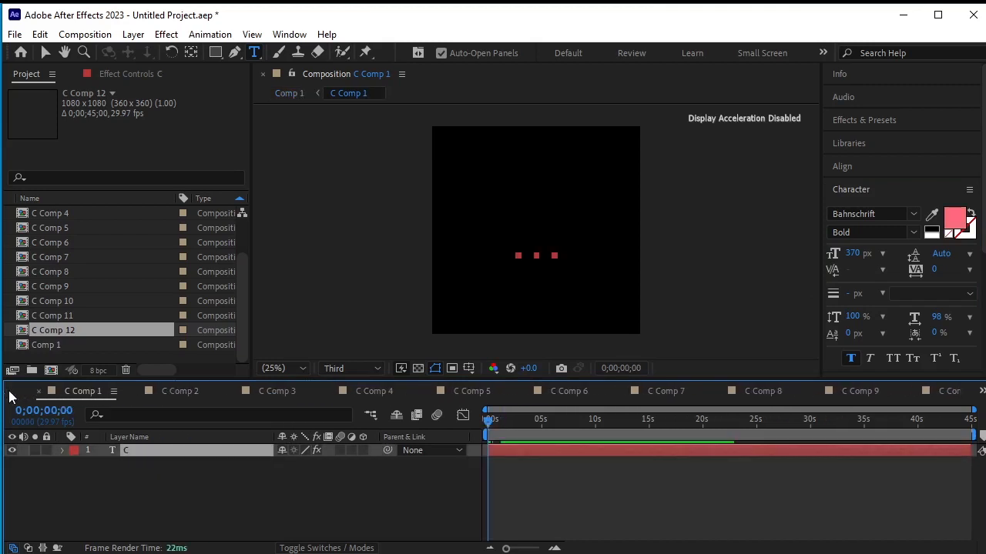
click(9, 393)
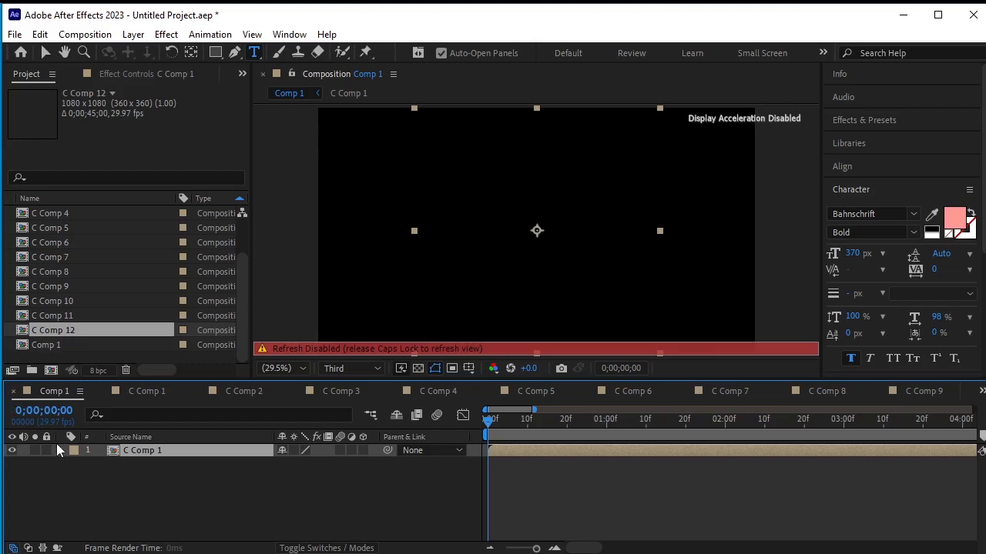
key(Caps_Lock)
click(289, 479)
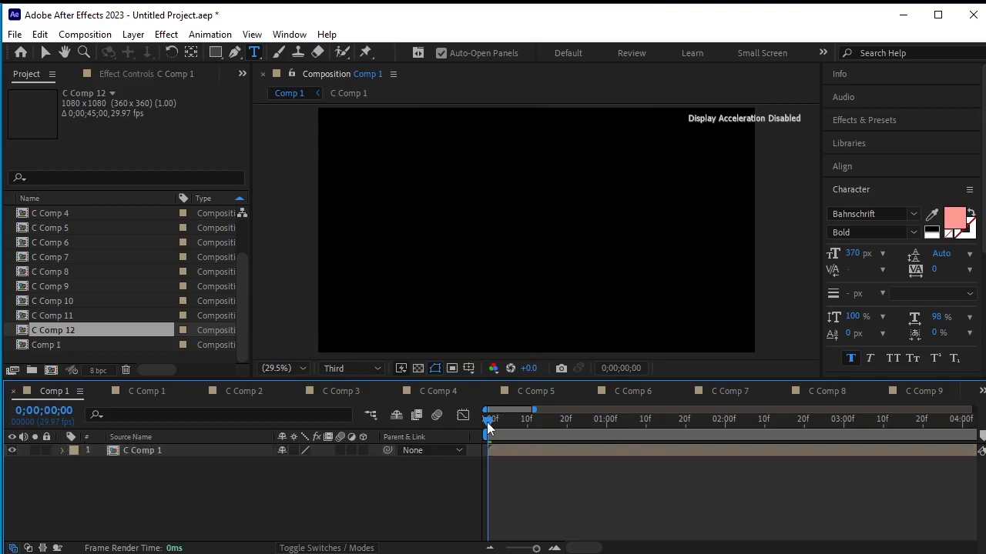
Move the playhead to 0;00;00;11 and shift the C Comp 1 layer toward the left side of the frame
drag(488, 429, 531, 435)
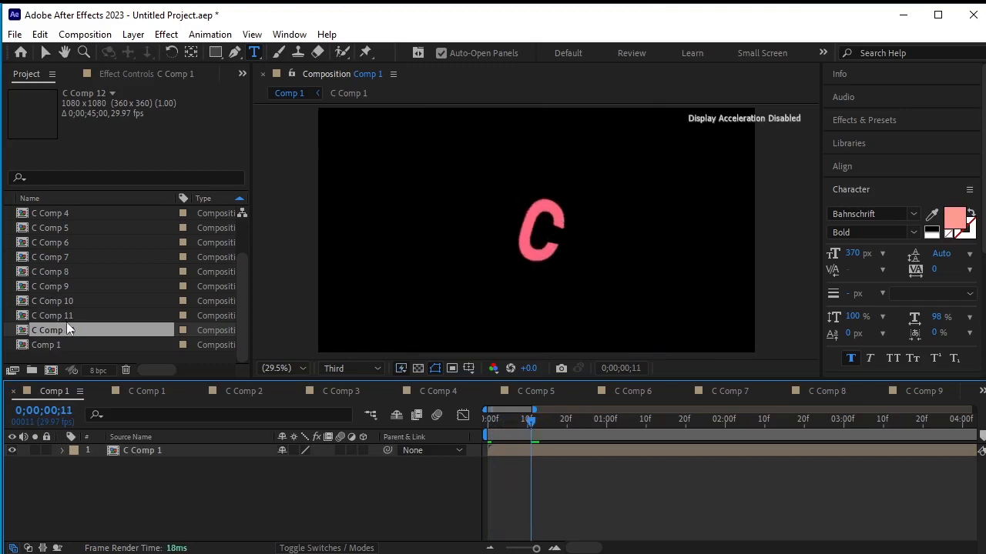
scroll(68, 318, up, 2)
scroll(69, 315, down, 2)
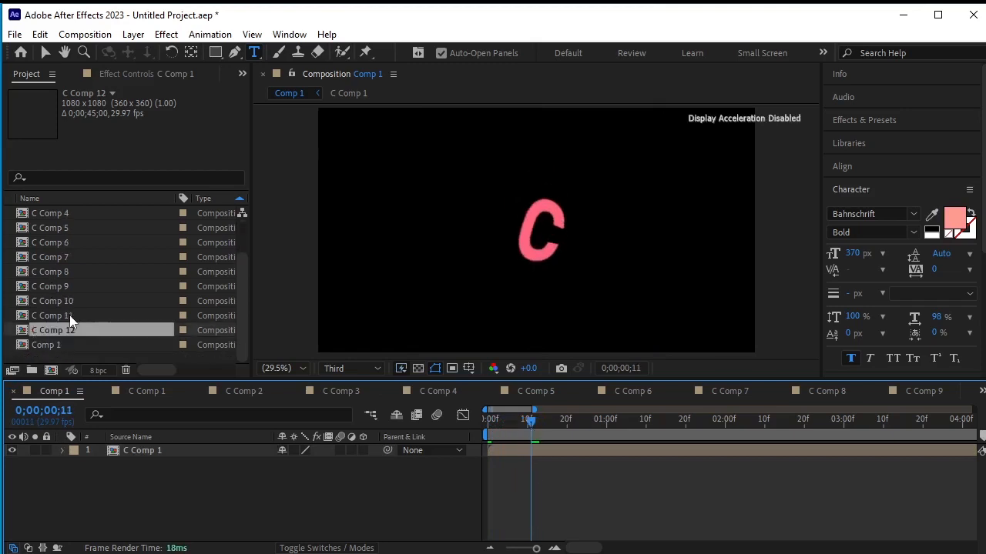
click(157, 451)
key(v)
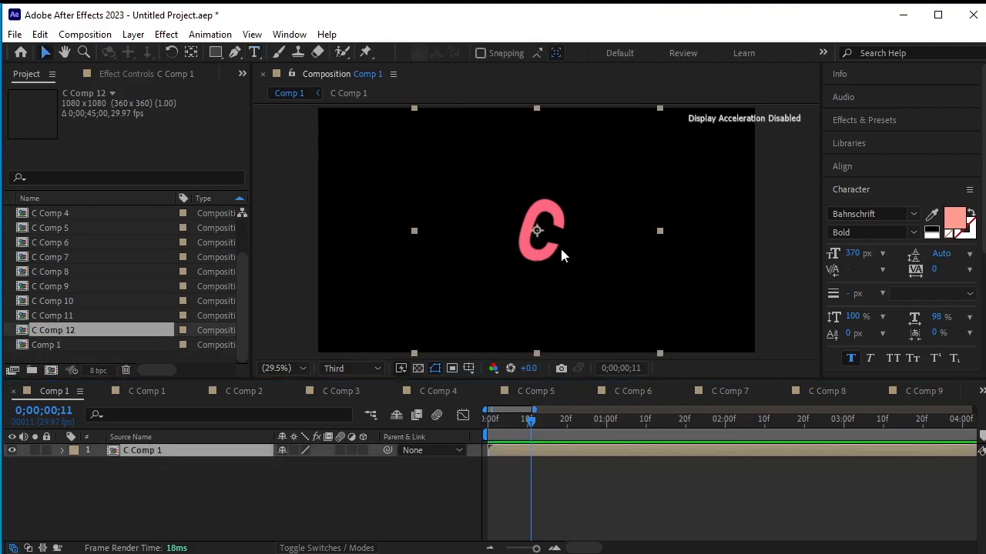
drag(560, 246, 436, 257)
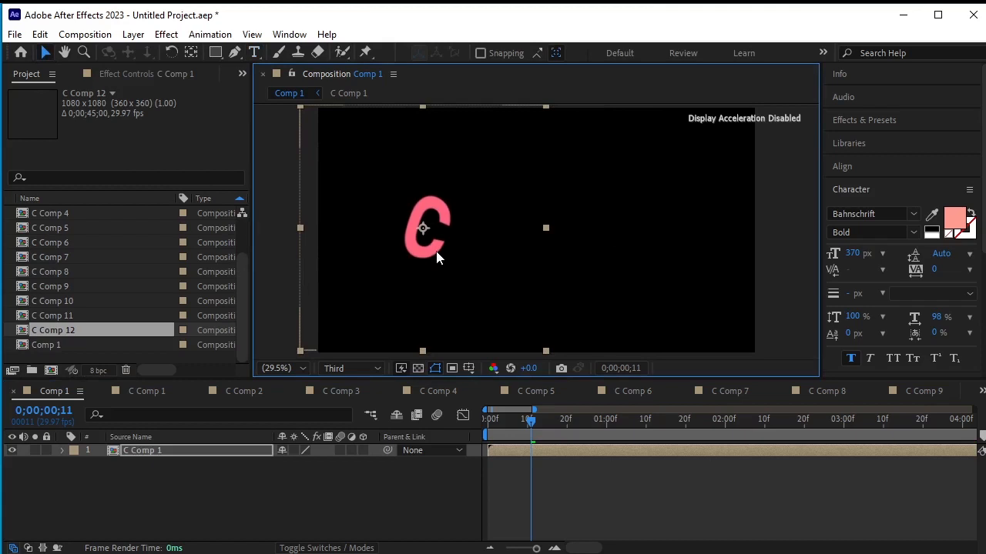
Show the rulers, place a horizontal guide along the base of the C, and move the playhead to 0;00;00;04
key(ctrl+r)
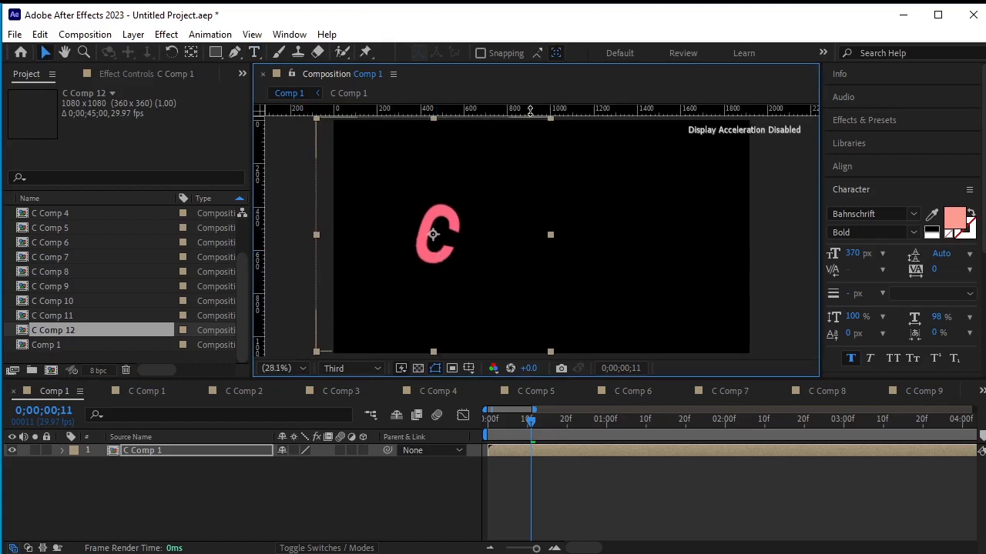
drag(530, 110, 530, 264)
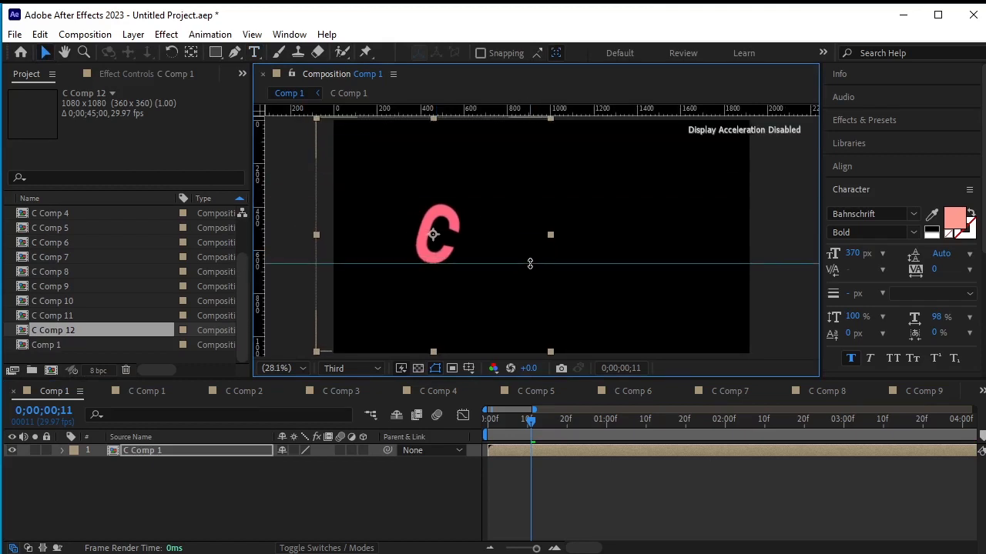
drag(527, 433, 504, 428)
scroll(429, 275, up, 2)
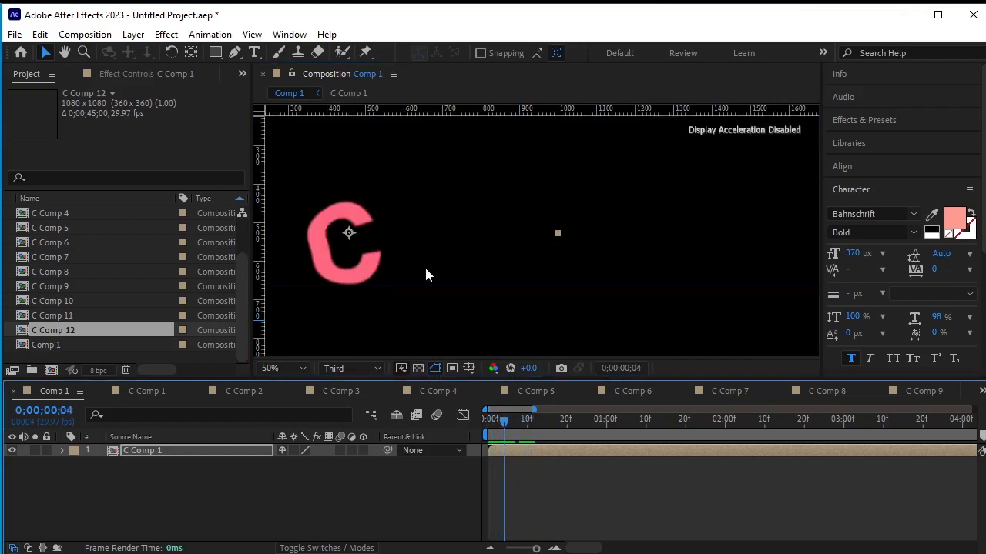
scroll(429, 275, down, 2)
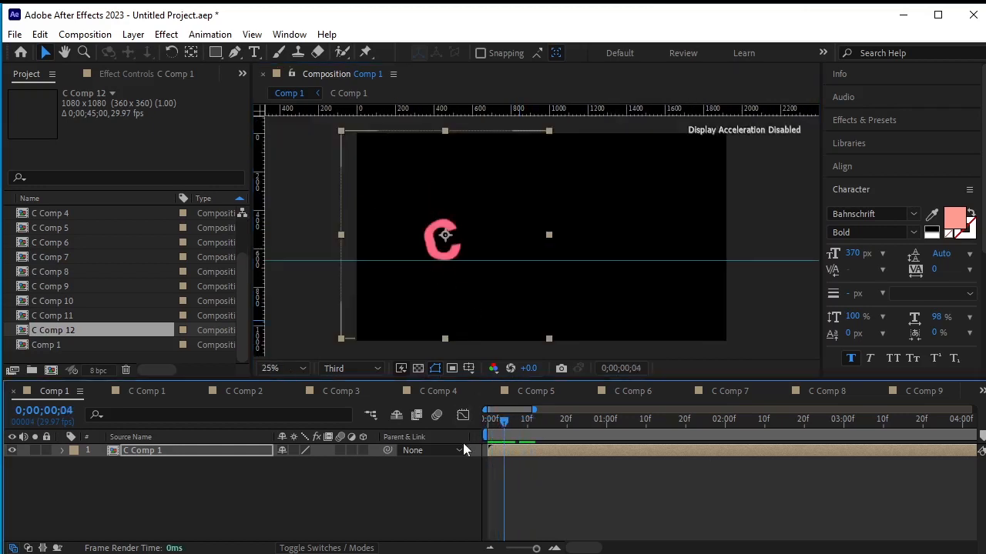
click(195, 466)
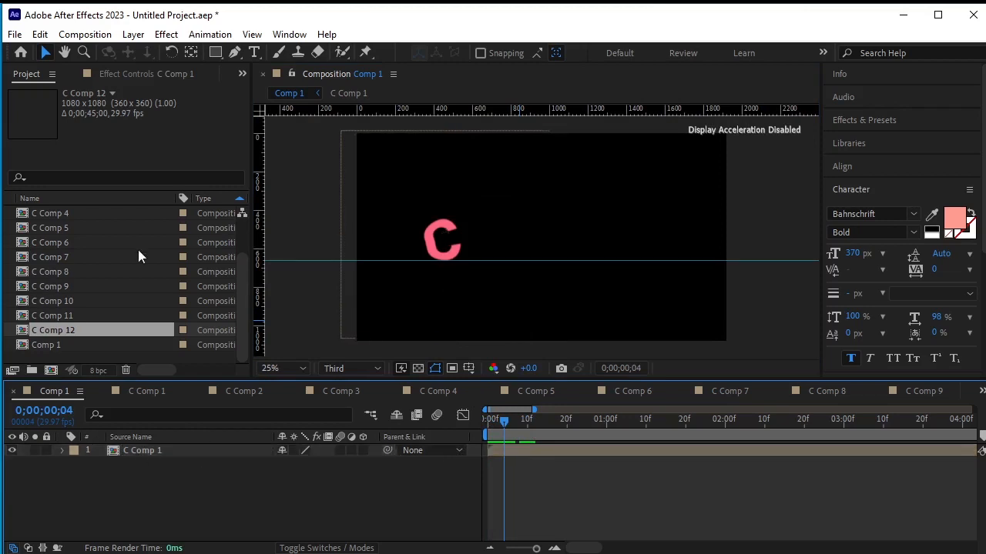
Add C Comp 2 through C Comp 12 to the Comp 1 timeline below the C Comp 1 layer
scroll(77, 258, up, 1)
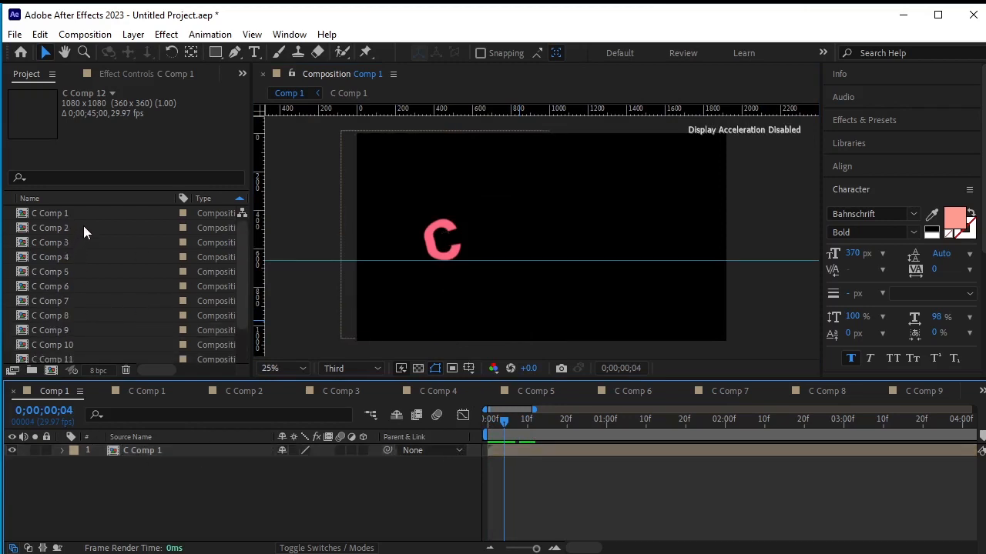
click(83, 228)
scroll(104, 254, down, 1)
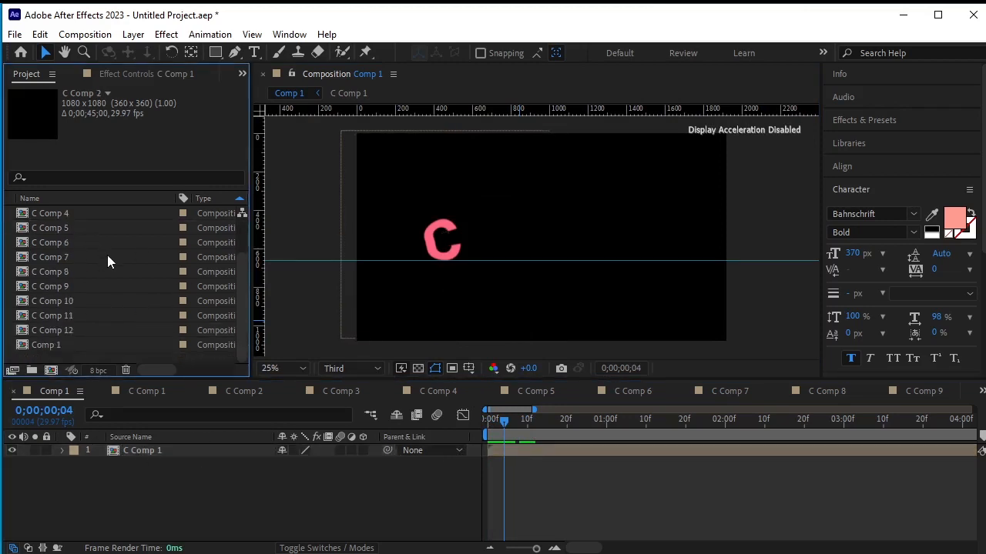
shift+click(107, 334)
drag(104, 244, 140, 489)
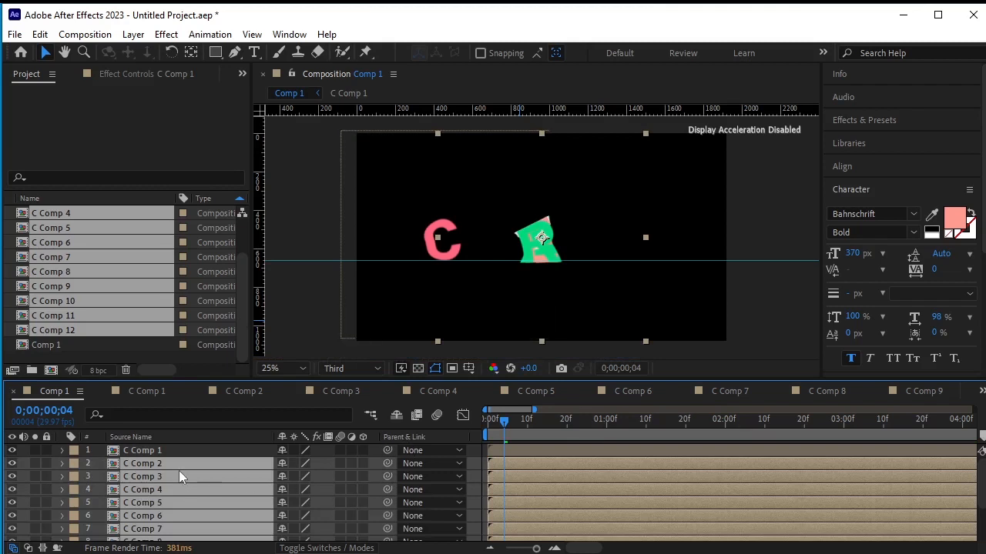
click(304, 342)
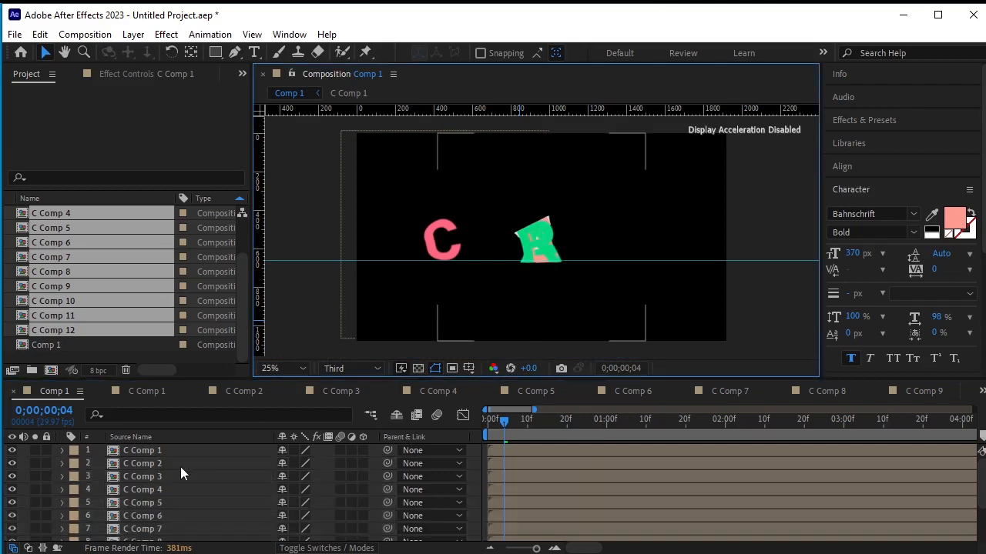
Position the R of C Comp 2 directly after the C and the E of C Comp 3 directly after the R
click(191, 468)
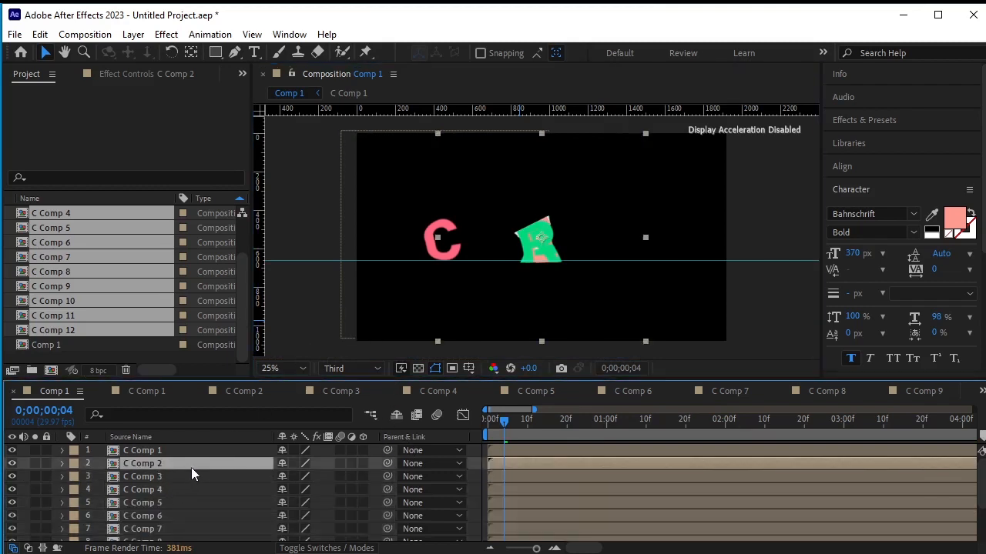
key(Return)
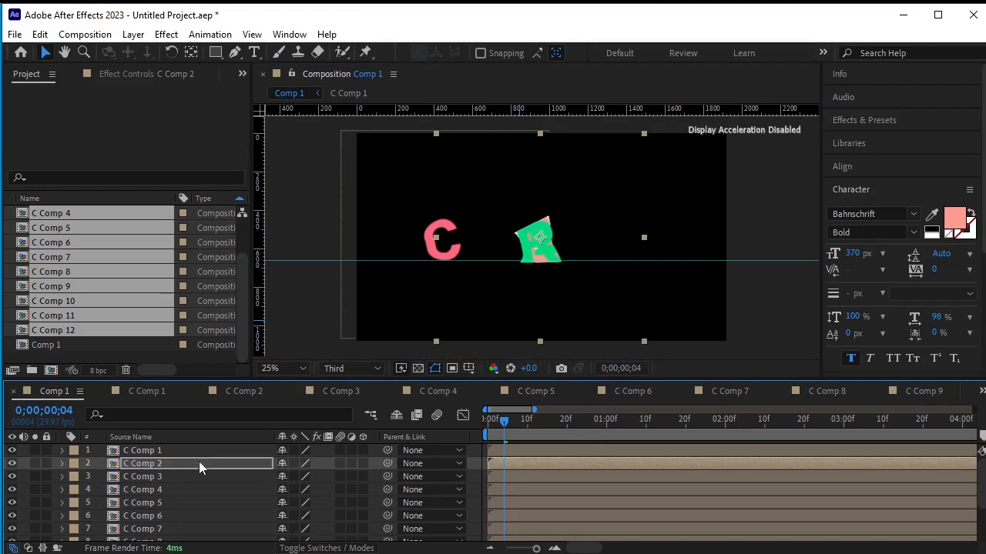
drag(499, 246, 469, 244)
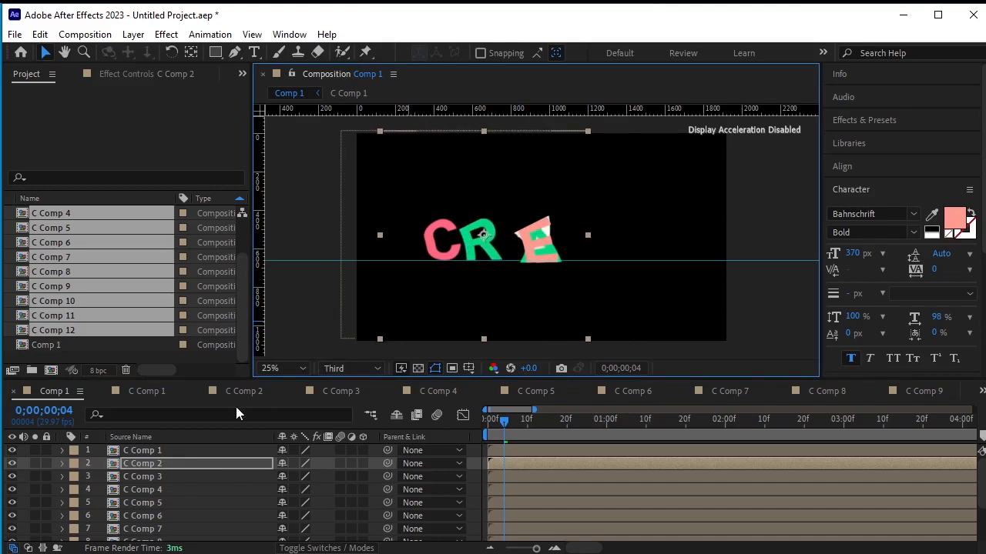
click(202, 477)
drag(530, 252, 507, 252)
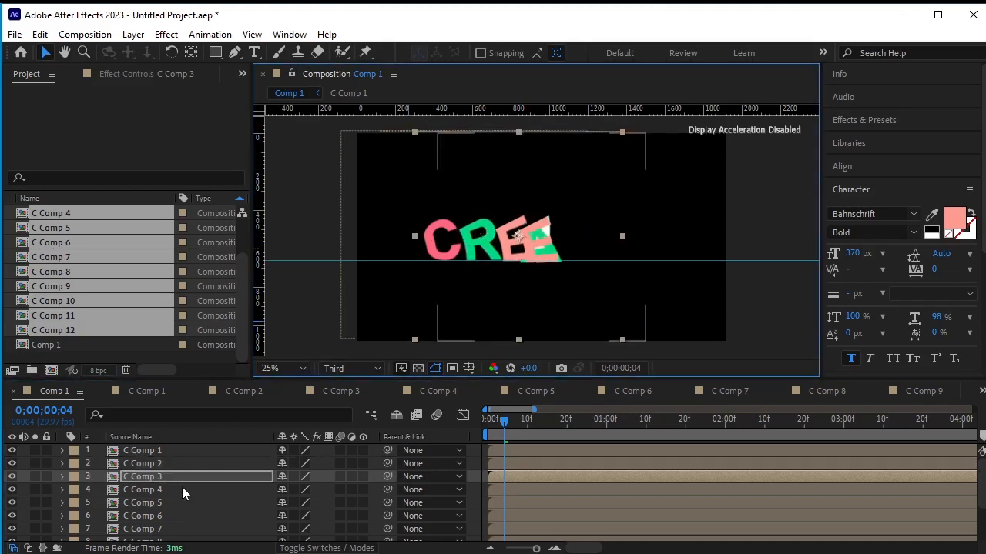
Nudge the C Comp 5 layer rightward so its A sits clear of the overlapping letters
click(185, 505)
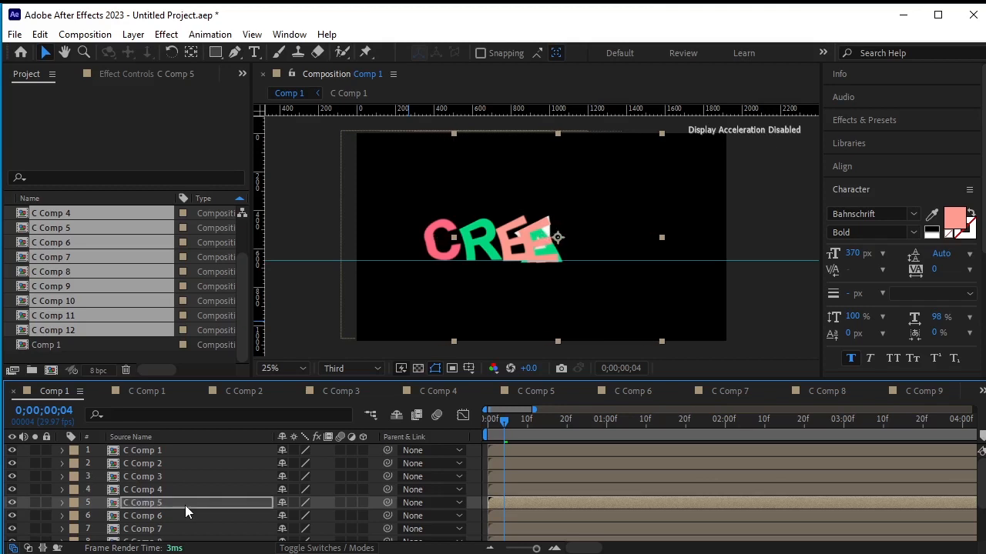
key(Right)
key(Right)
key(Right)
key(Right)
key(Right)
key(Right)
key(Right)
key(Right)
key(Right)
key(Right)
key(Right)
key(Right)
key(Right)
key(Right)
key(Right)
key(Right)
key(Right)
key(Right)
key(Right)
key(Right)
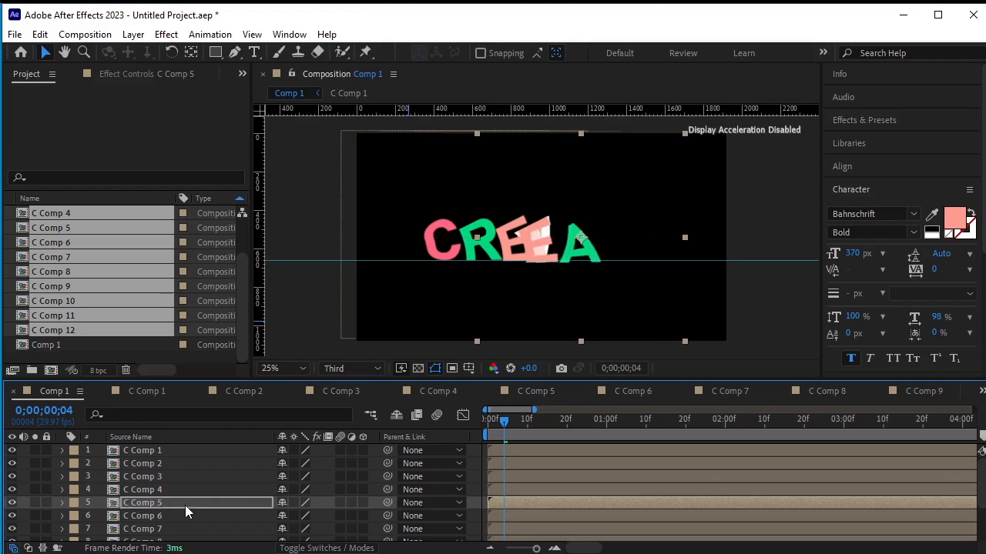
Nudge the C Comp 6 through C Comp 12 layers together to the right until their letters sit just past the A
click(185, 514)
scroll(160, 539, down, 2)
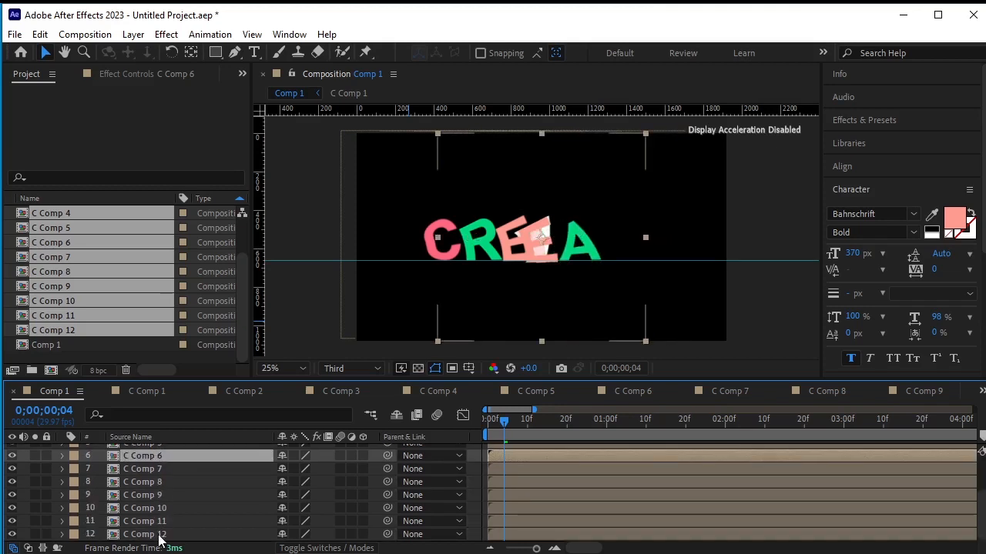
shift+click(159, 534)
key(Right)
key(Right)
key(Right)
key(Right)
key(Right)
key(Right)
key(Right)
key(Right)
key(Right)
key(Right)
key(Right)
key(Right)
key(Right)
key(Right)
key(Right)
key(Right)
key(Right)
key(Right)
key(Right)
key(Right)
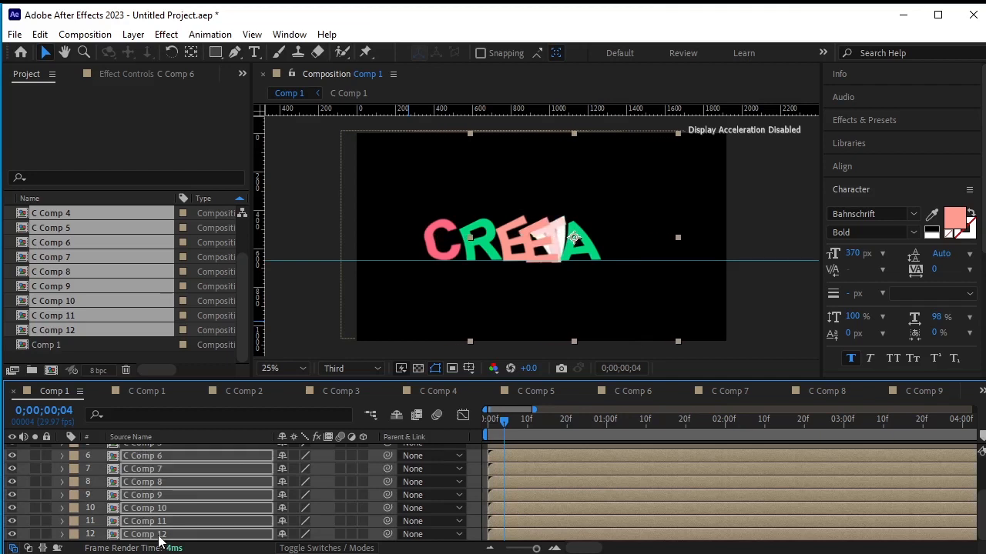
key(Right)
key(Right)
key(Right)
key(Right)
key(Right)
key(Right)
key(Right)
key(Right)
key(Right)
key(Right)
key(Right)
key(Right)
key(Right)
key(Right)
key(Right)
key(Right)
key(Right)
key(Right)
key(Right)
key(Right)
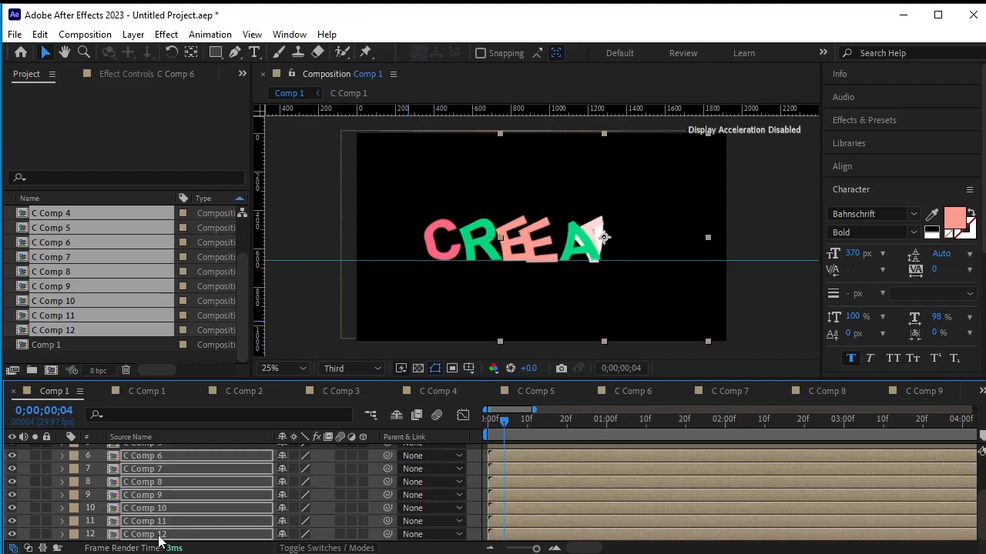
key(Right)
key(Right)
key(Right)
key(Right)
key(Right)
key(Right)
key(Right)
key(Right)
key(Right)
key(Right)
key(Right)
key(Right)
key(Right)
key(Right)
key(Right)
key(Right)
key(Right)
key(Right)
key(Right)
key(Right)
key(Left)
key(Left)
key(Left)
key(Left)
key(Left)
key(Left)
key(Left)
key(Left)
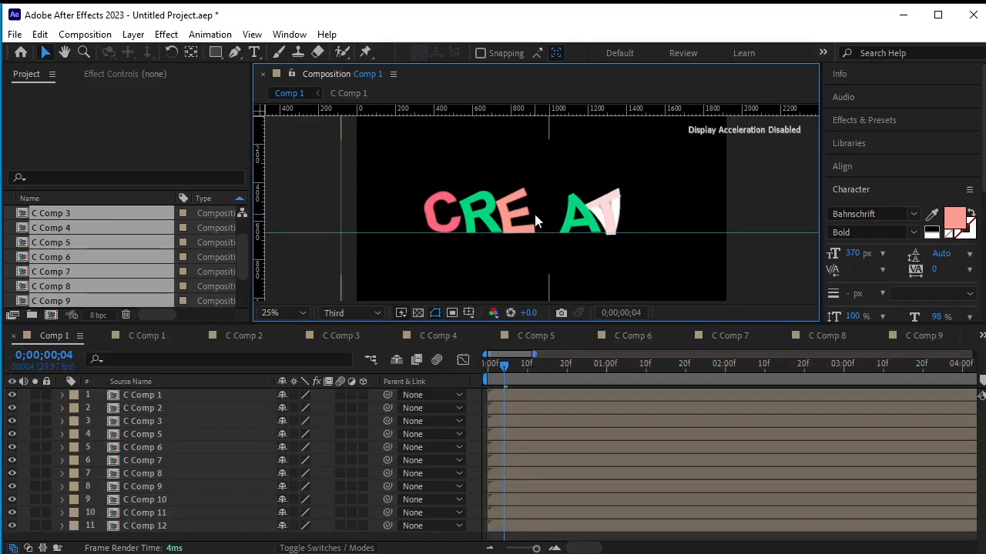
Move the A of C Comp 5 directly after the E and the T of C Comp 6 directly after the A
click(158, 434)
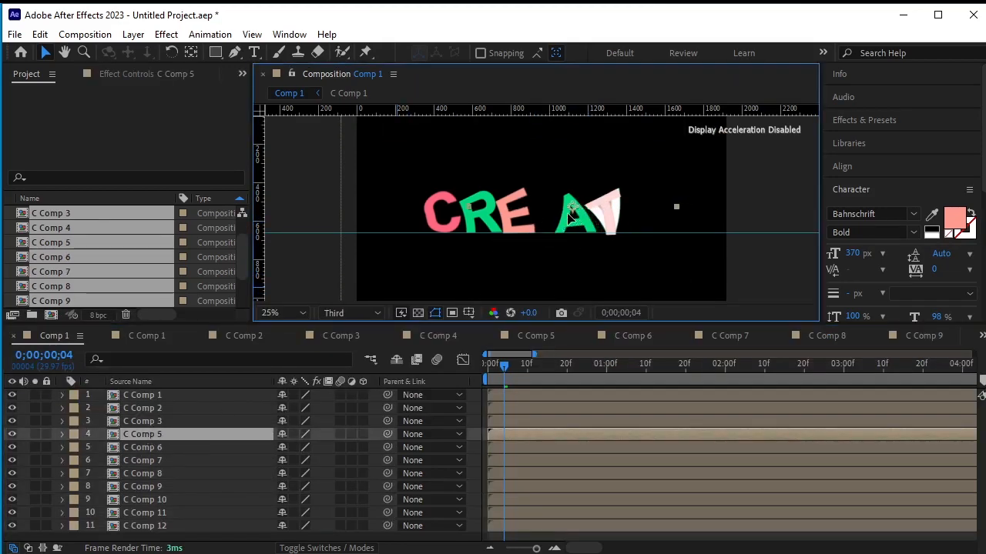
drag(567, 213, 548, 215)
click(158, 447)
drag(614, 233, 678, 202)
Position the I of C Comp 7 after the T and delete the C Comp 8 layer
click(173, 462)
click(171, 473)
key(Delete)
Arrange the letters of C Comp 9, 10, 11 and 12 side by side after the I to complete the word CREATIVITY
click(178, 472)
click(213, 486)
click(177, 499)
click(154, 512)
drag(609, 209, 707, 209)
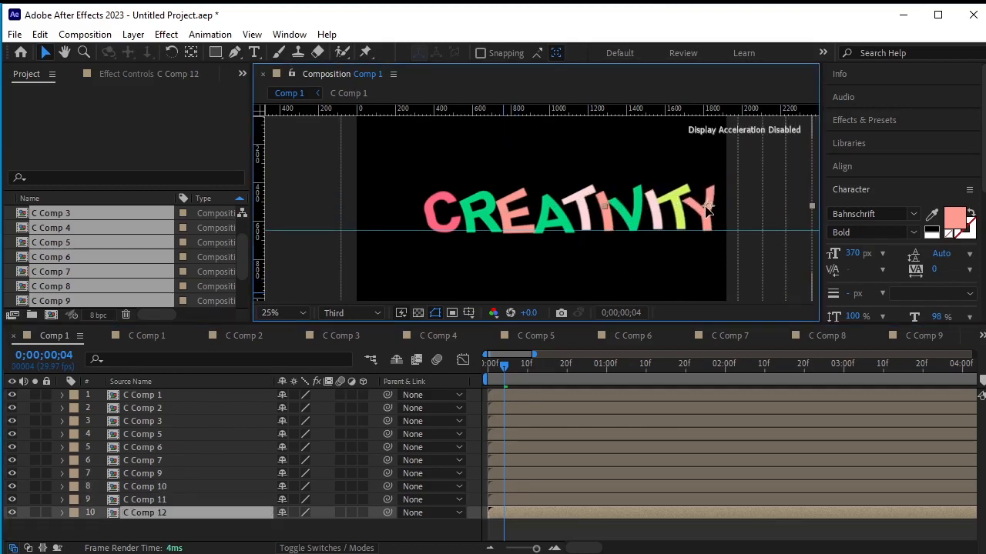
Nudge all ten letter layers together horizontally until the word CREATIVITY is centered in the composition, and deselect them
shift+click(205, 394)
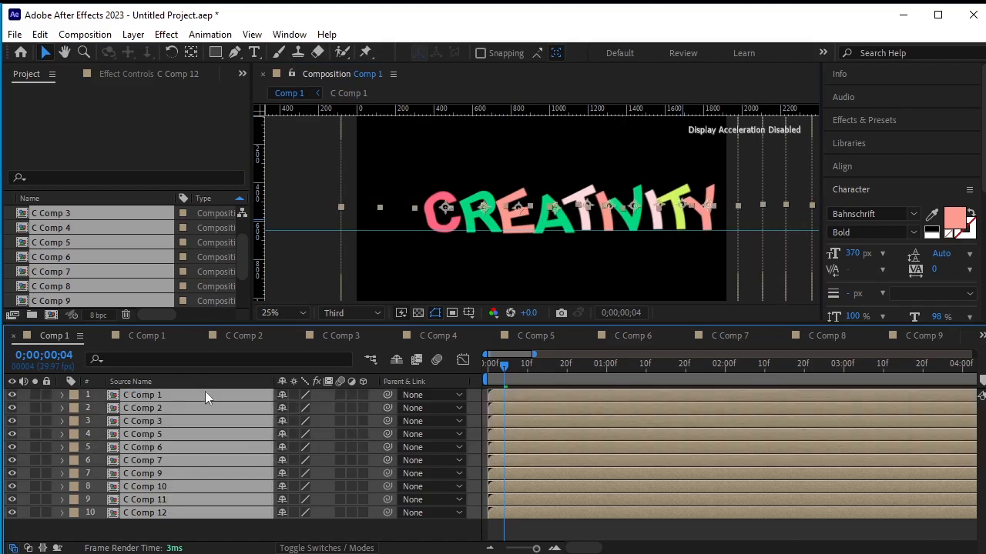
key(Left)
key(Left)
key(Left)
key(Left)
key(Left)
key(Left)
key(Left)
key(Left)
key(Left)
key(Left)
key(Left)
key(Left)
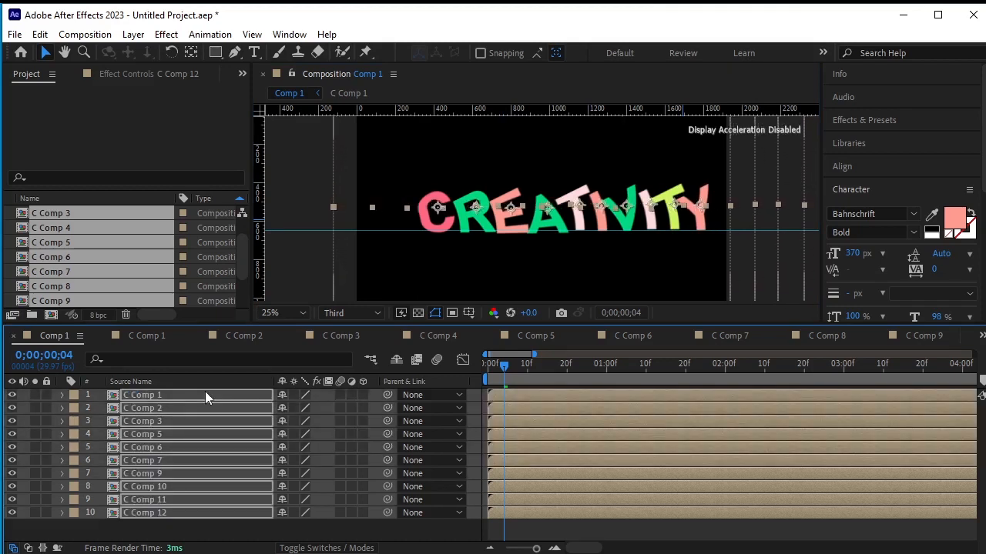
key(Left)
key(Left)
key(Left)
key(Left)
key(Left)
key(Left)
key(Left)
key(Left)
key(Left)
key(Left)
key(Left)
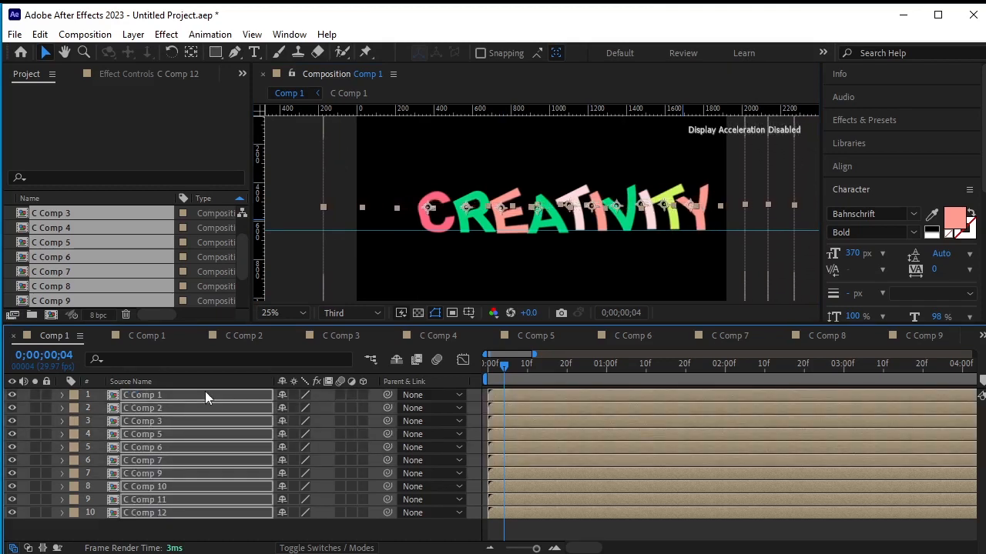
key(Left)
key(Left)
key(Left)
key(Left)
key(Left)
key(Left)
key(Left)
key(Left)
key(Left)
key(Left)
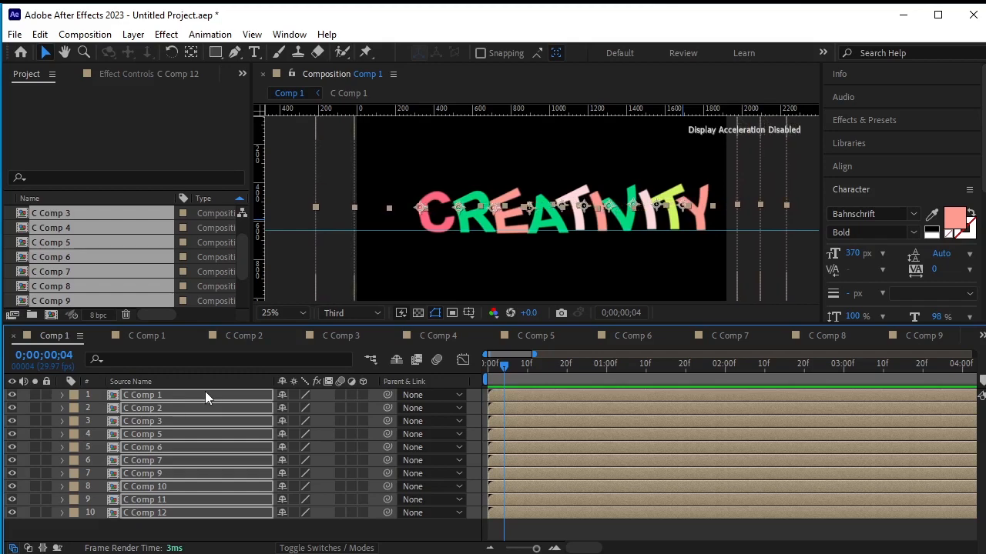
key(Left)
key(Left)
key(Left)
key(Left)
key(Left)
key(Left)
key(Left)
key(Left)
key(Left)
key(Left)
key(Left)
key(Left)
key(Left)
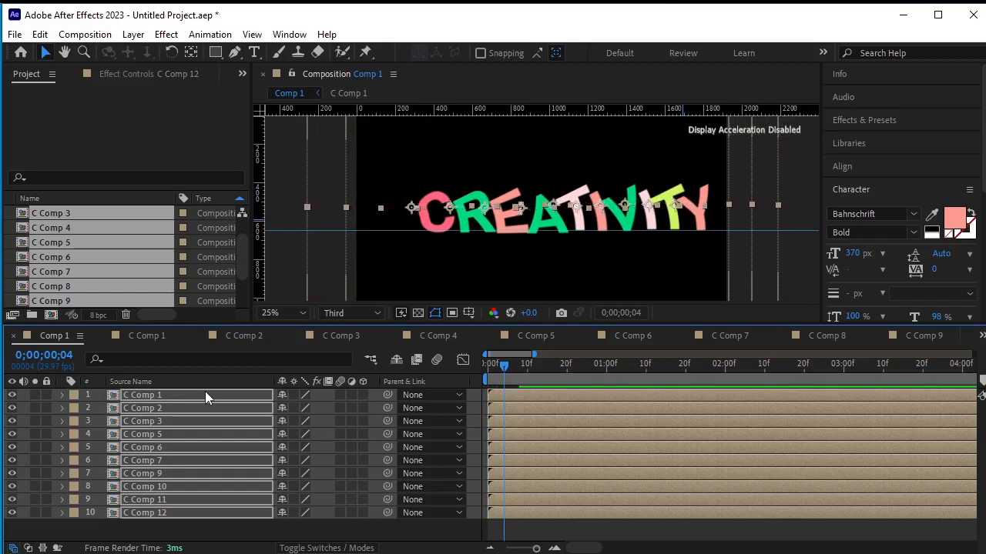
key(Left)
key(Left)
key(Left)
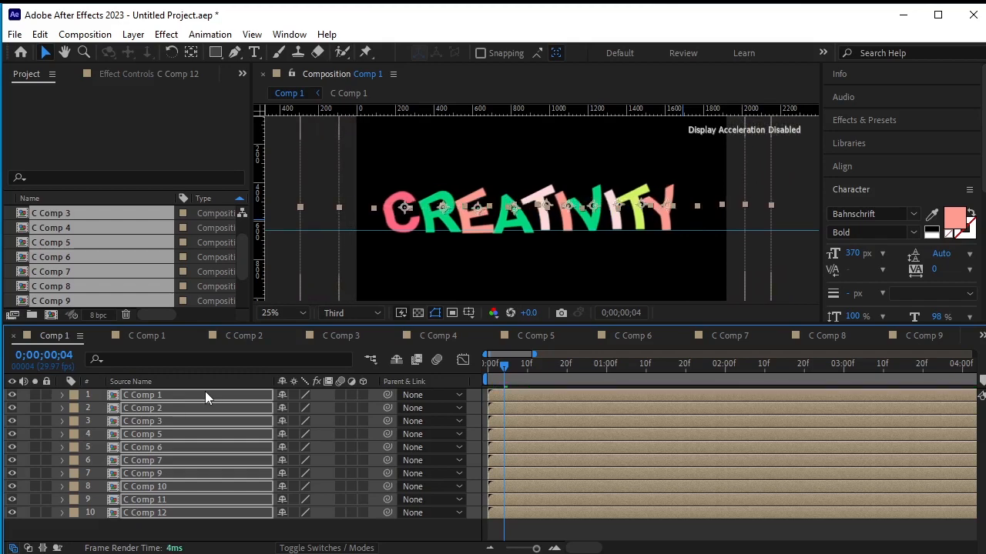
key(Right)
key(Right)
key(Right)
key(Right)
key(Right)
key(Right)
key(Right)
key(Right)
key(Right)
key(Right)
key(Right)
key(Right)
key(Right)
key(Right)
key(Right)
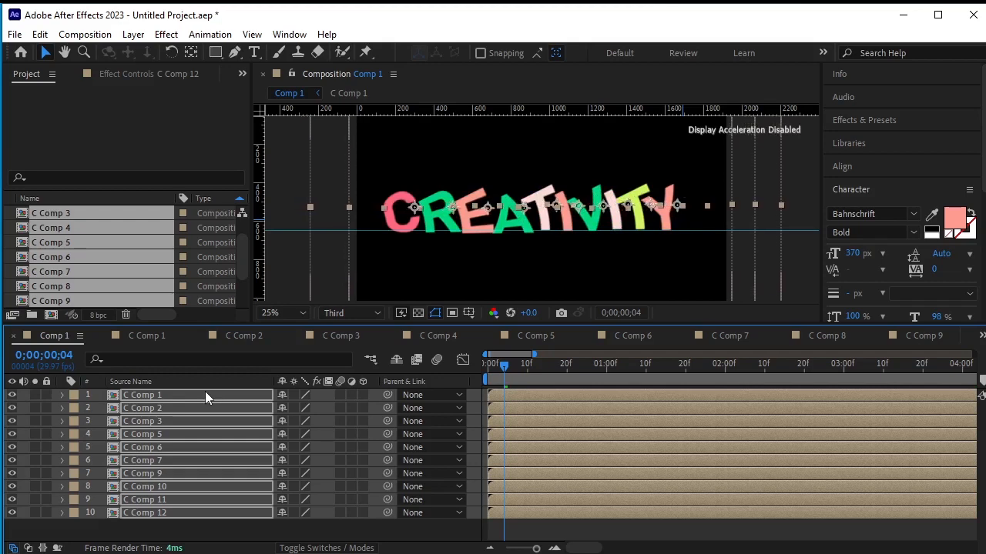
key(Right)
key(Right)
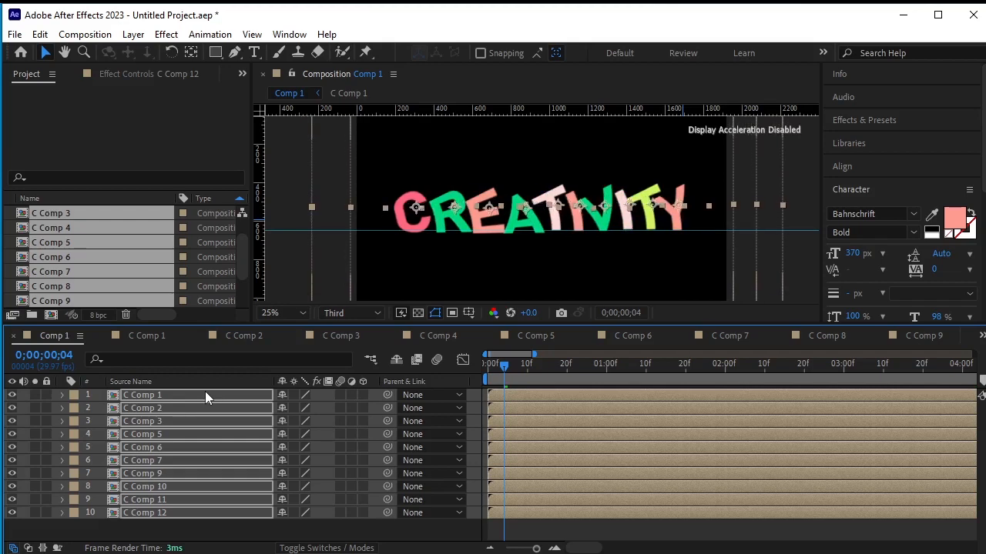
click(187, 528)
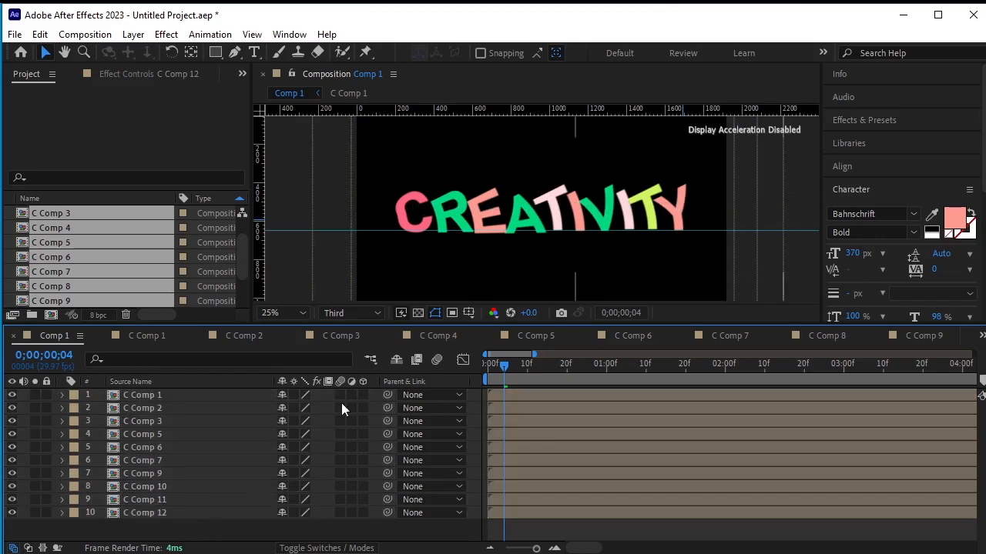
Nudge the C Comp 1 layer upward so the base of the C rests on the horizontal guide
key(period)
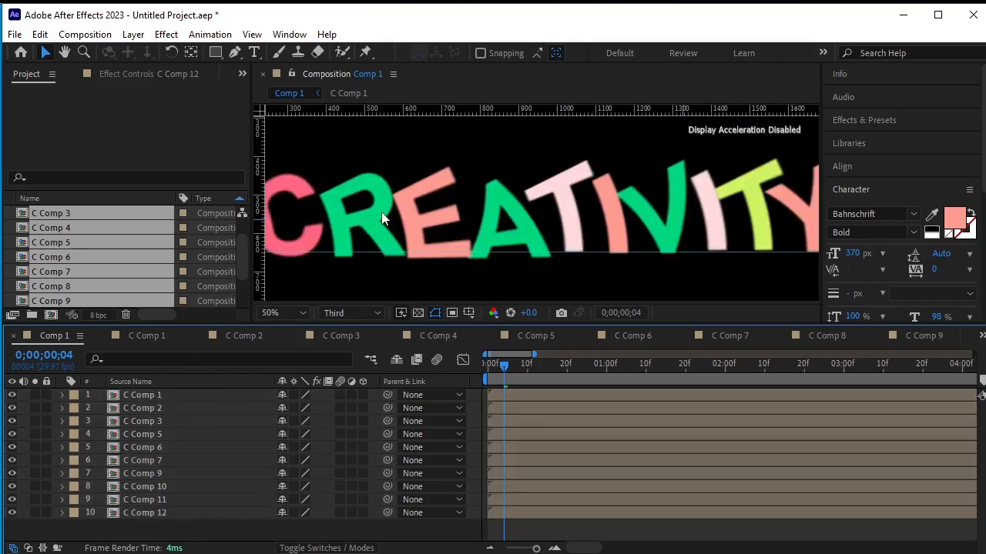
key(h)
drag(383, 212, 425, 221)
key(v)
click(160, 394)
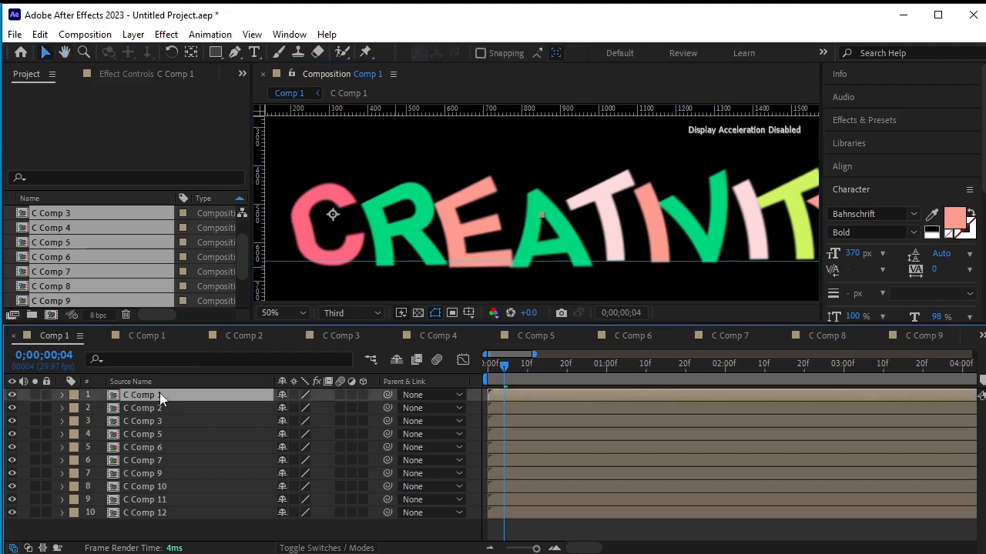
key(Return)
key(Up)
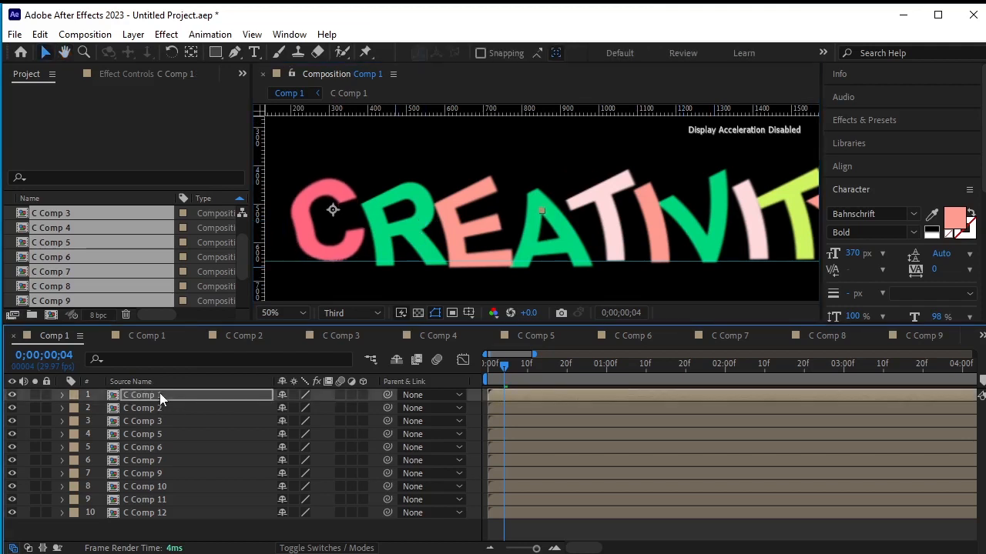
Nudge the C Comp 2 layer upward so the base of the R rests on the horizontal guide
click(168, 404)
key(Up)
key(Up)
key(Up)
key(Up)
key(Up)
key(Up)
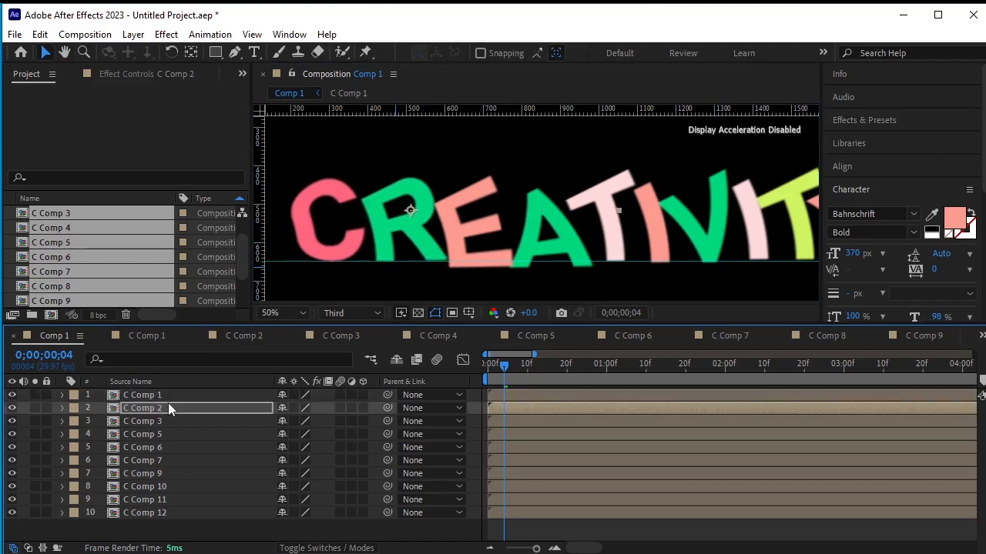
Nudge the C Comp 3 layer upward so the base of the E rests on the horizontal guide
click(157, 424)
key(Up)
key(Up)
key(Up)
key(Up)
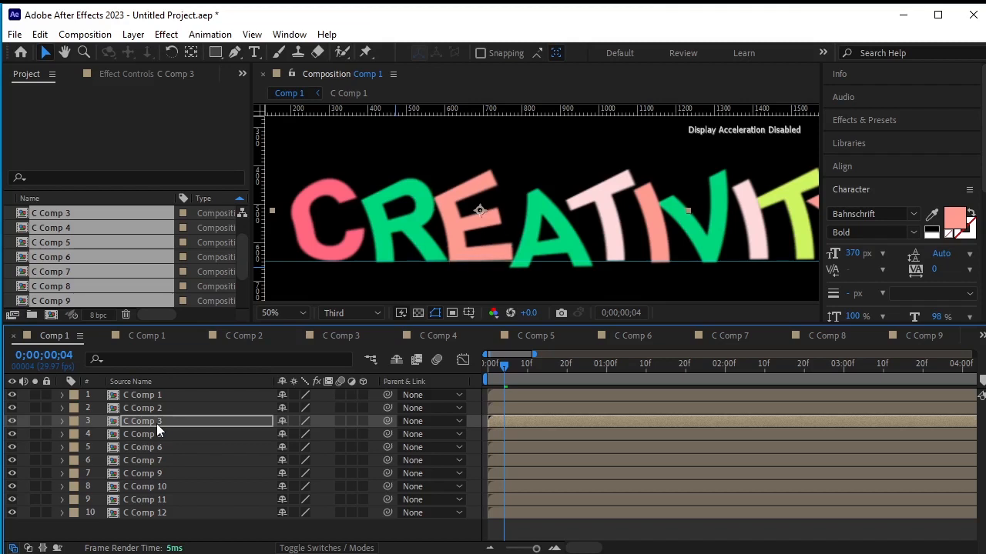
Nudge the C Comp 5 layer upward so the base of the A rests on the horizontal guide
click(149, 436)
key(Up)
key(Up)
key(Up)
key(Up)
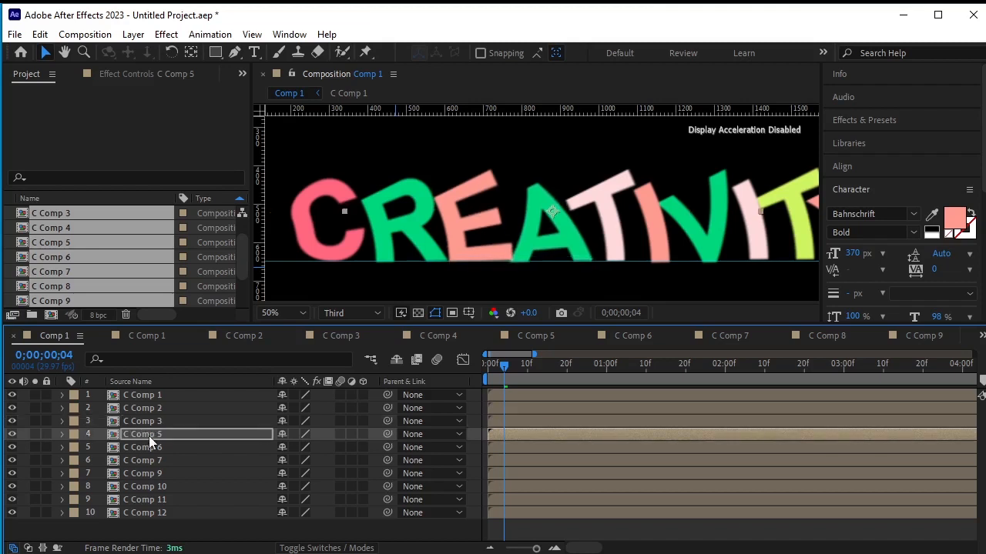
key(Up)
key(Up)
key(Up)
Nudge the C Comp 7 and C Comp 9 layers upward so the I and V rest on the horizontal guide
click(138, 447)
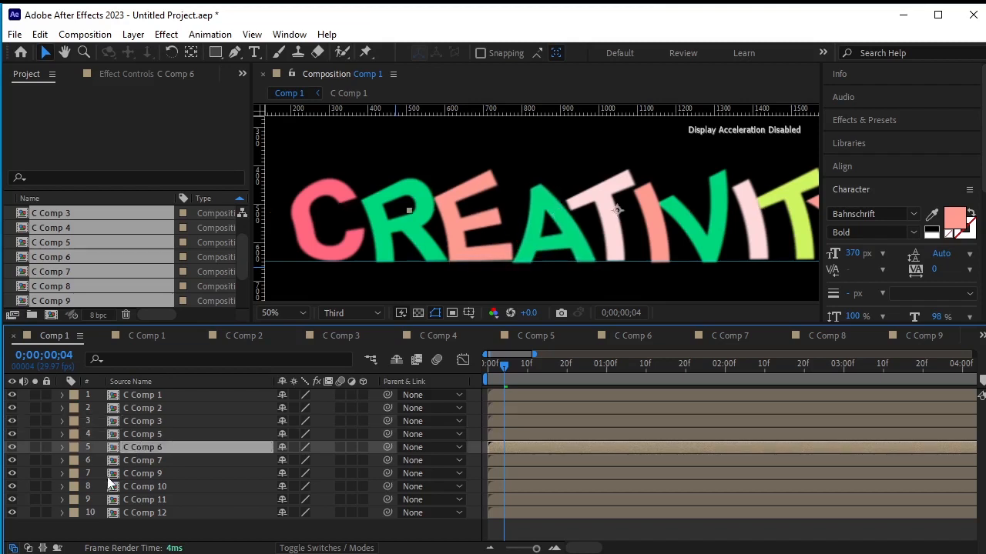
click(143, 458)
key(Up)
key(Up)
click(145, 475)
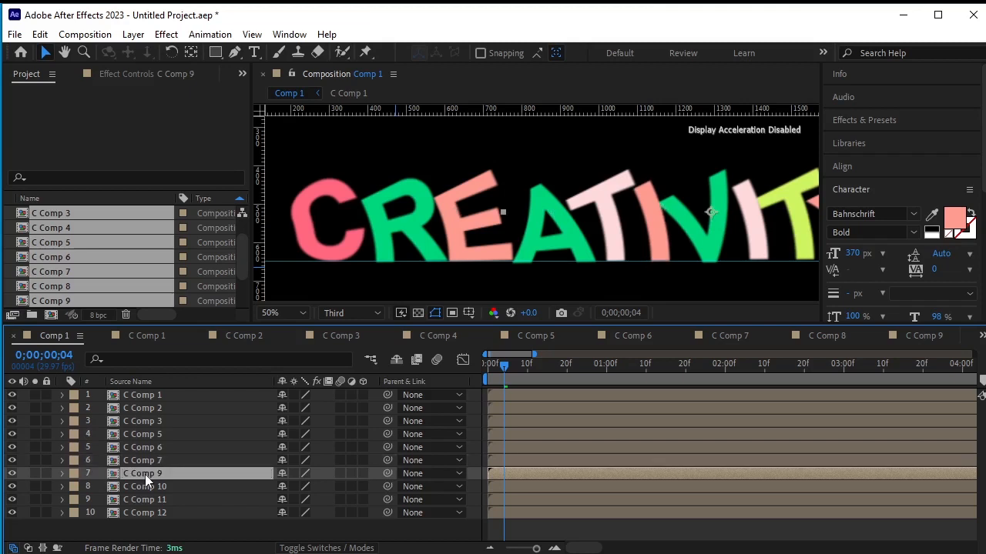
key(Up)
Nudge the C Comp 10 and C Comp 11 layers upward so the second I and second T rest on the guide
click(150, 489)
key(Up)
key(Up)
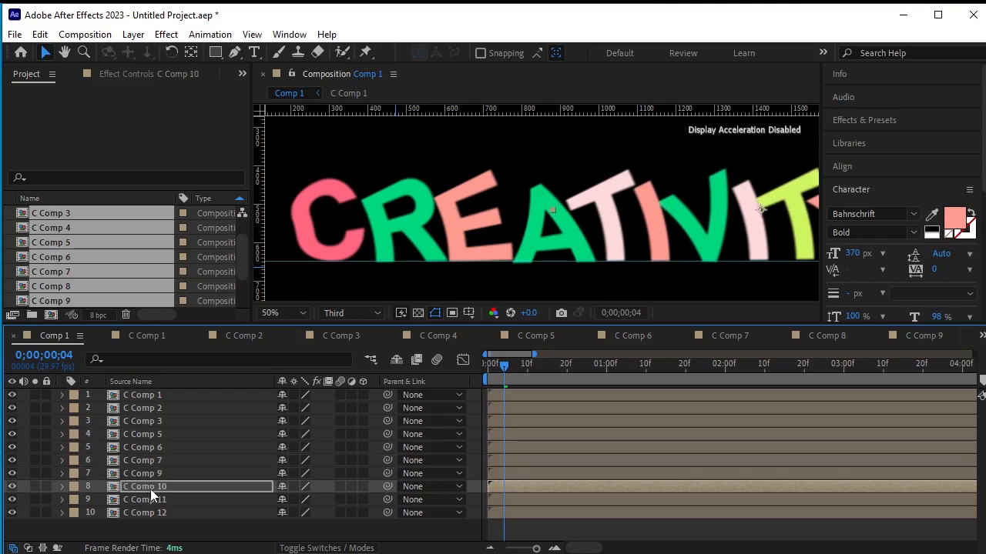
click(149, 499)
key(Up)
key(Up)
key(Up)
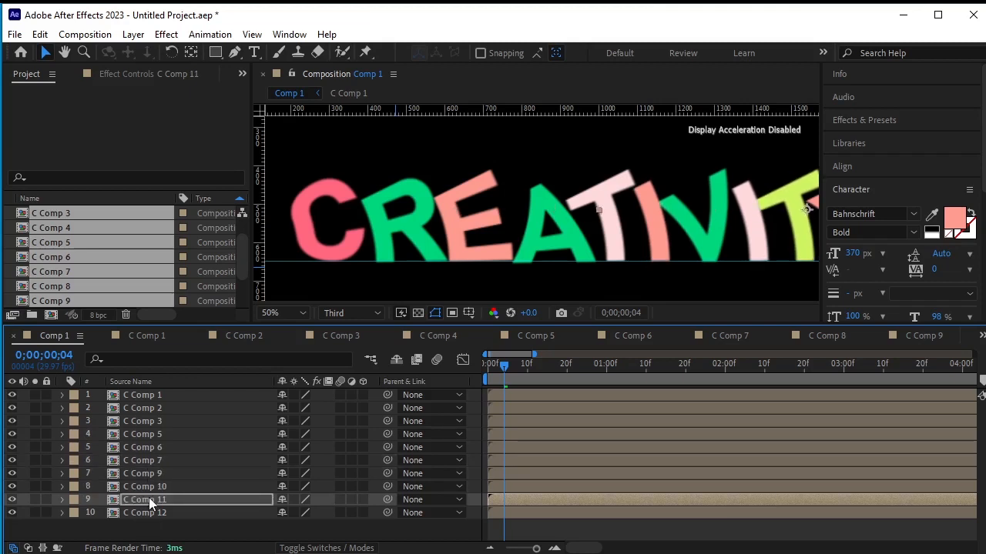
key(Up)
key(Up)
Nudge the C Comp 12 layer so the Y sits beside the second T with its base on the guide
click(150, 512)
drag(653, 225, 489, 203)
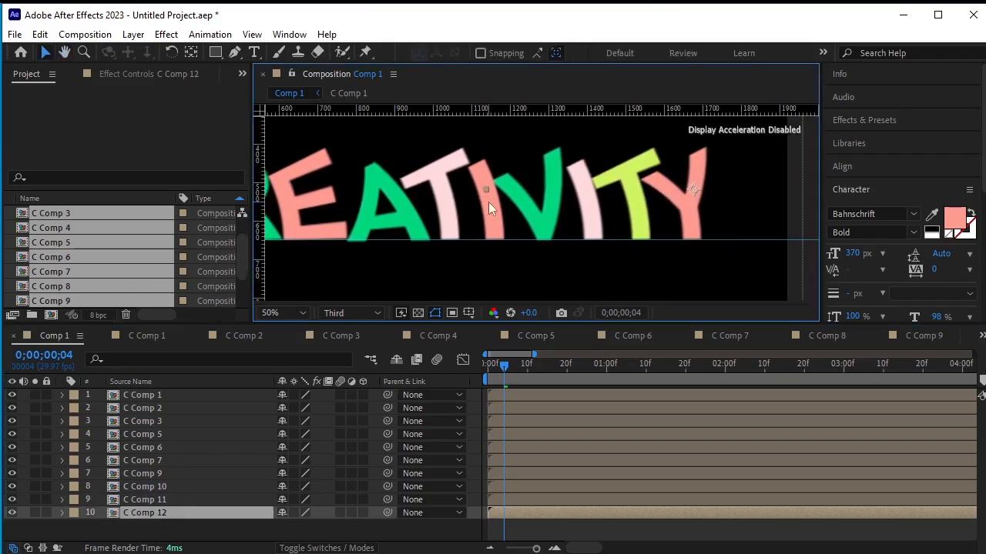
key(Up)
key(Up)
key(Up)
key(Up)
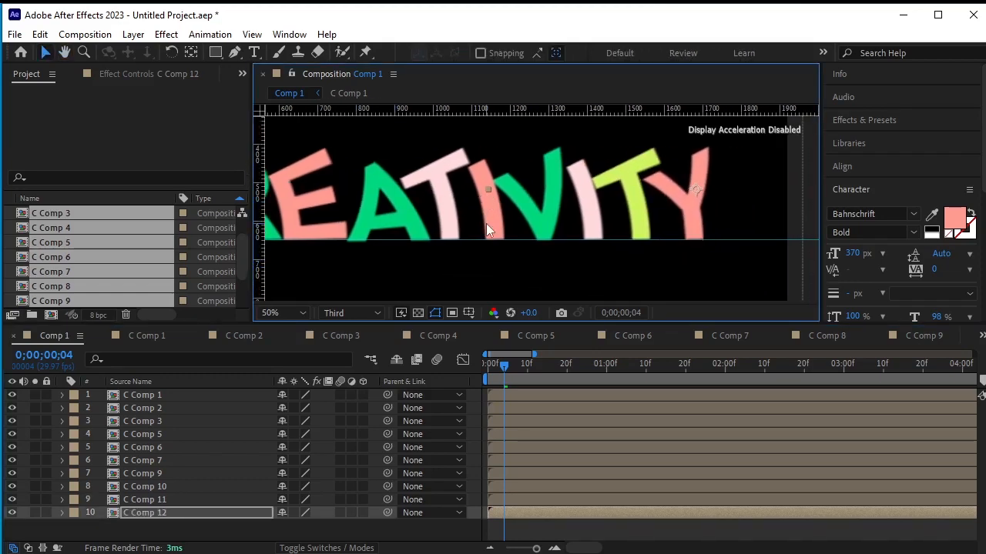
Fit the whole composition in the viewer, deselect the layers, and play the CREATIVITY animation from the start
click(277, 312)
click(286, 328)
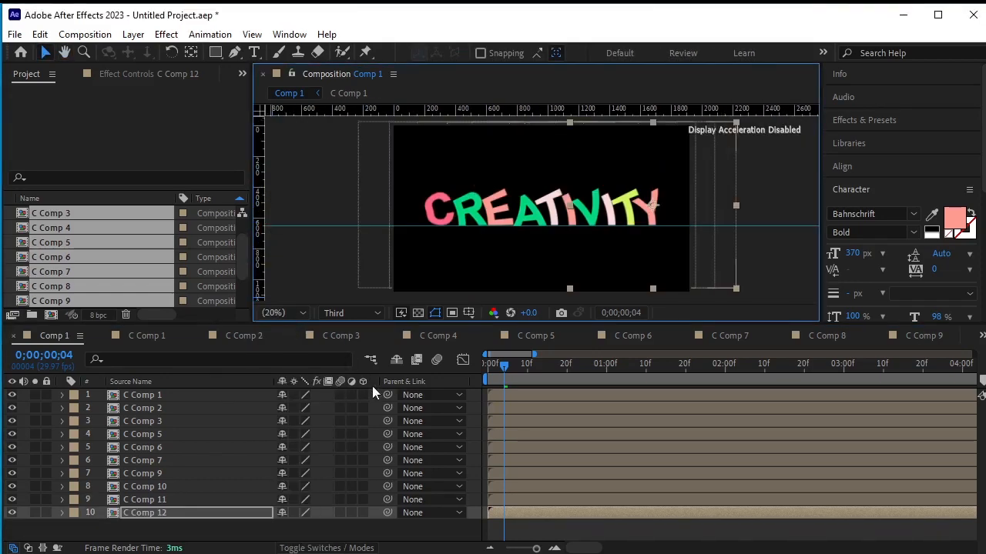
click(377, 533)
key(Home)
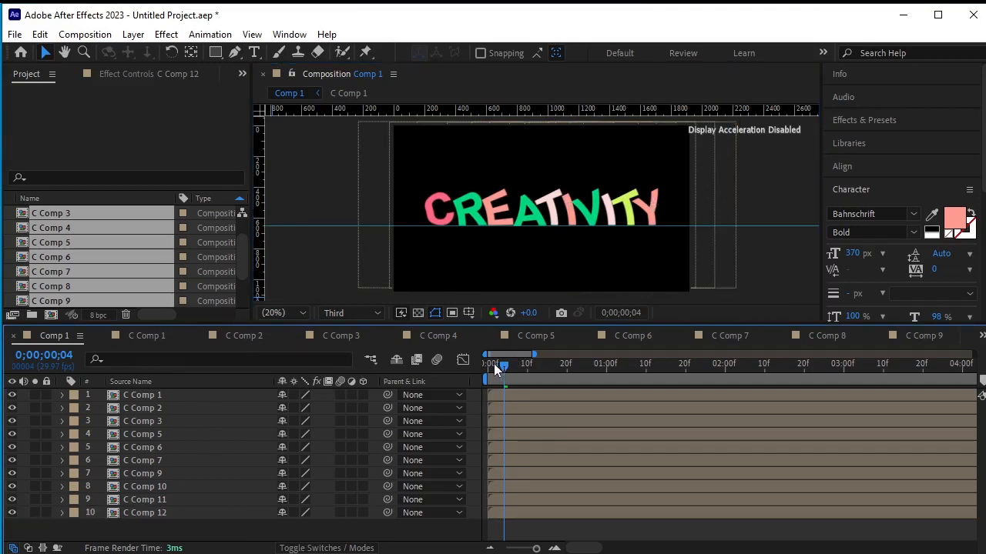
key(space)
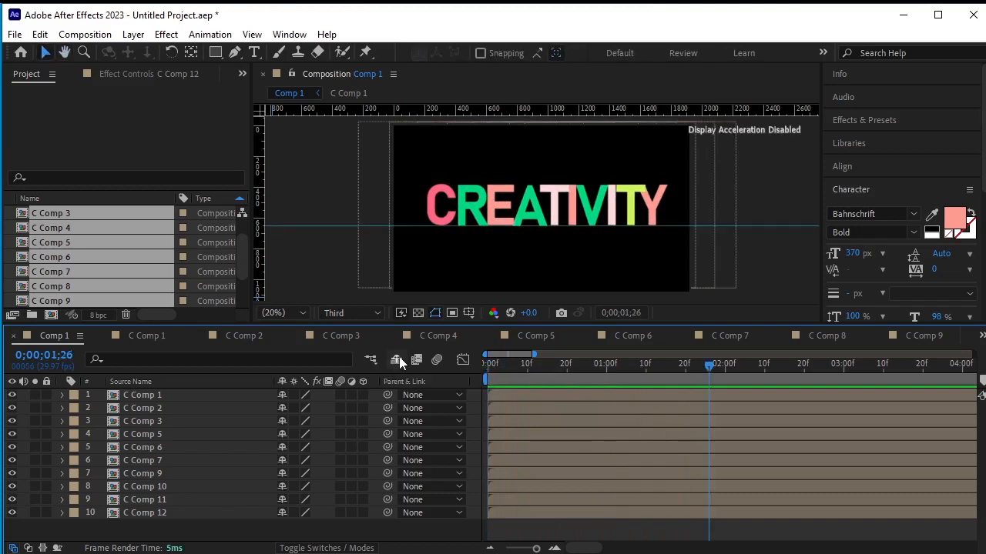
Nudge the C Comp 12 layer slightly closer to the T and scale it to 75%, keeping the Y's base on the guide
click(193, 514)
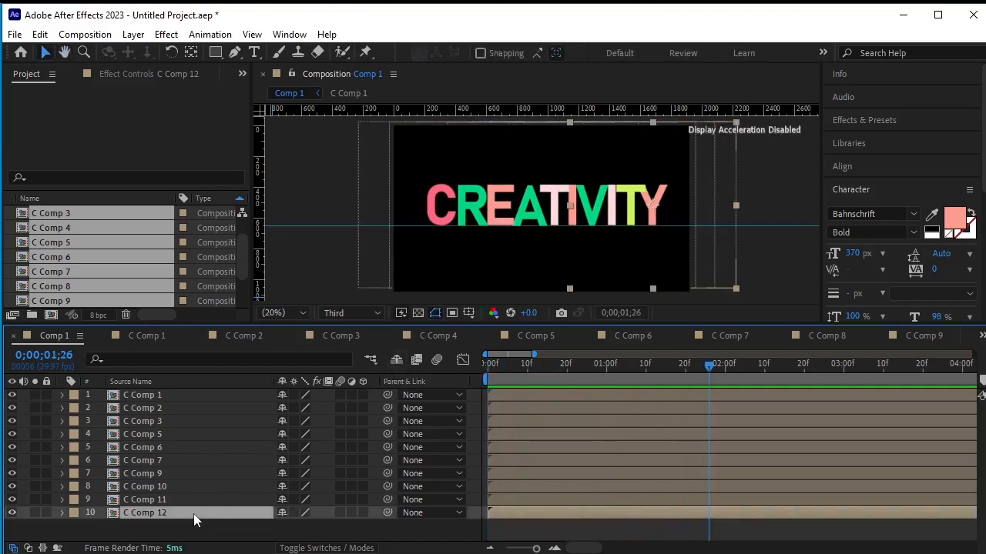
key(Return)
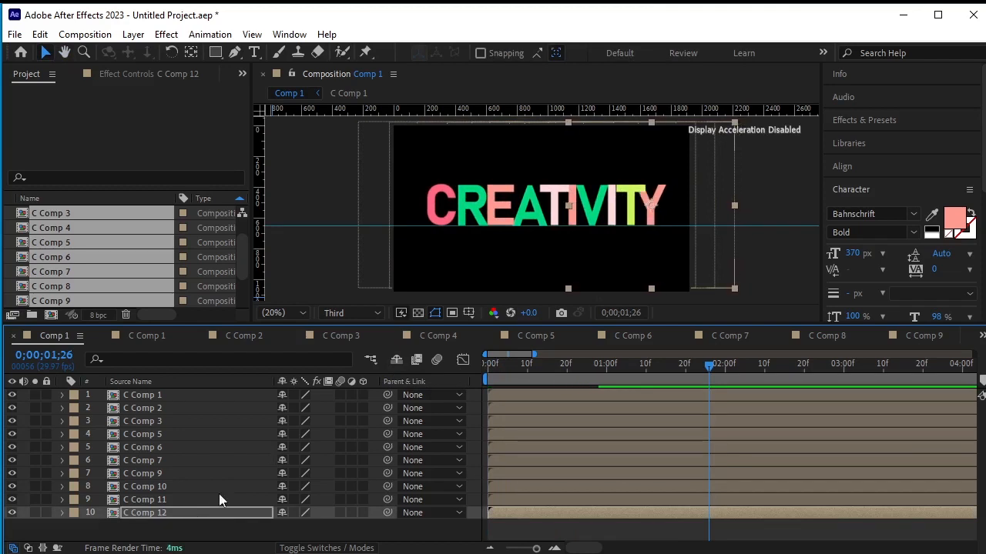
key(s)
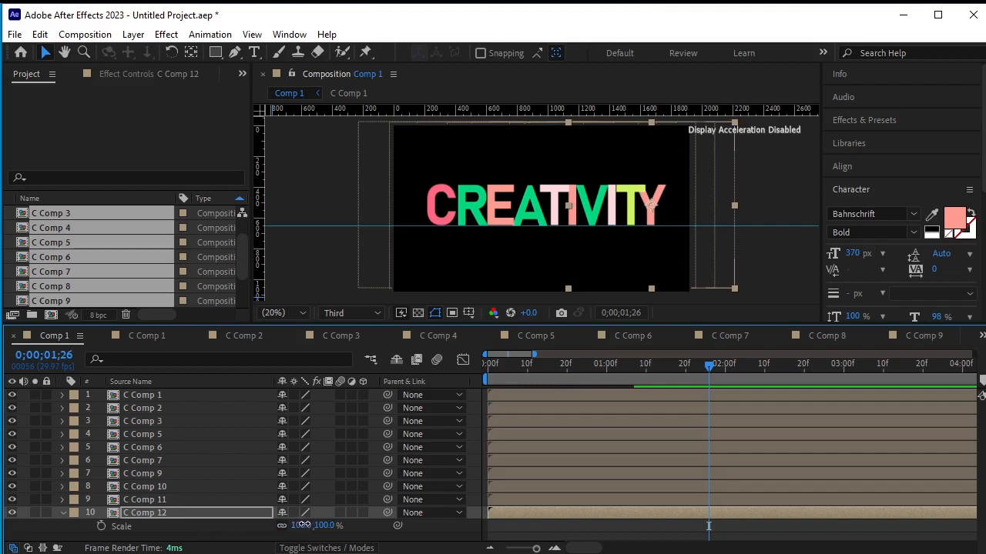
drag(304, 525, 294, 528)
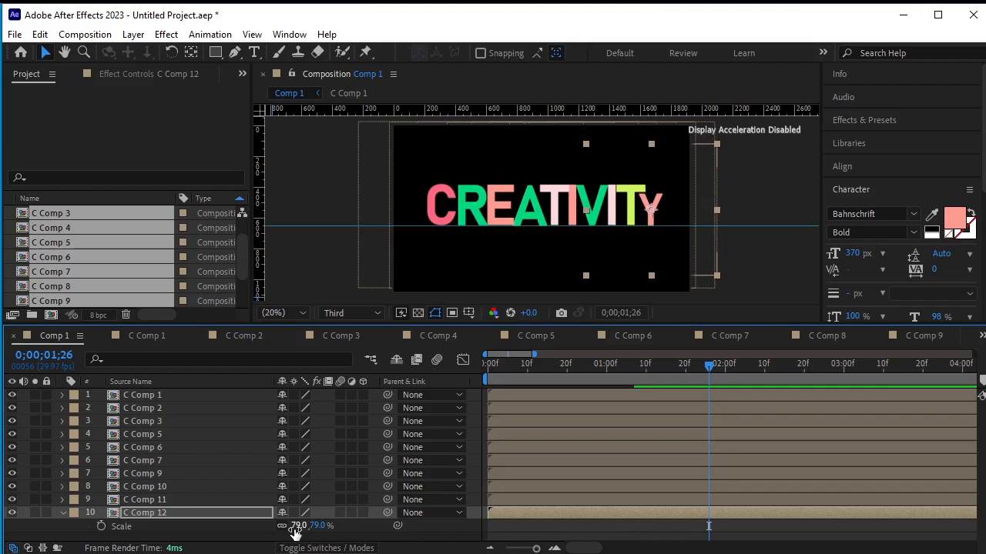
scroll(604, 148, up, 2)
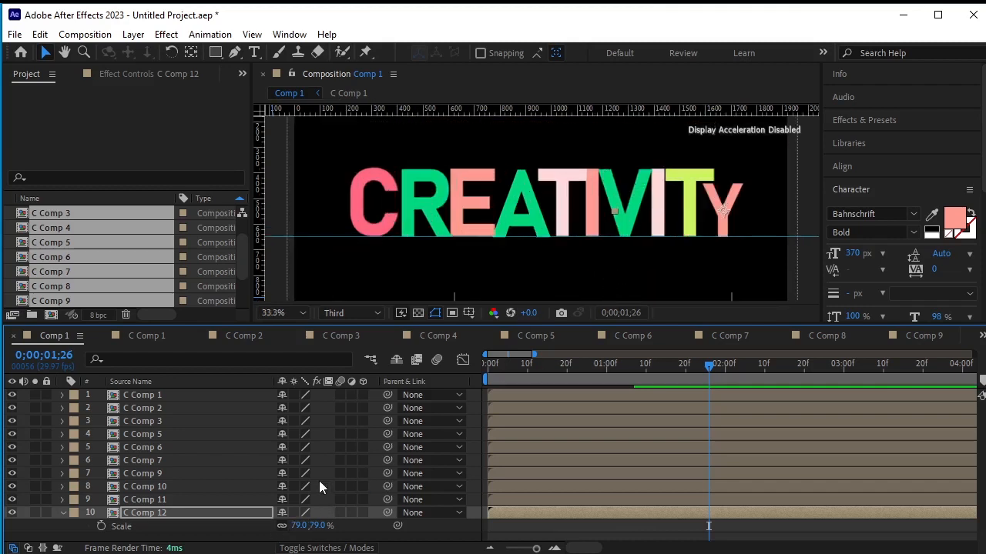
drag(296, 526, 295, 530)
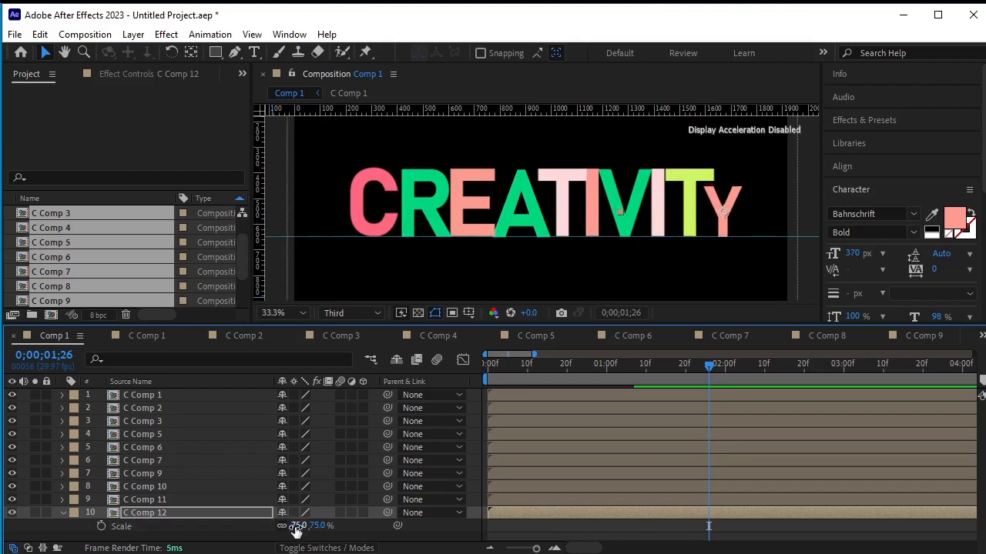
Scale the C Comp 11 layer to 118%, keeping the base of the T on the guide, and collapse its properties
click(175, 500)
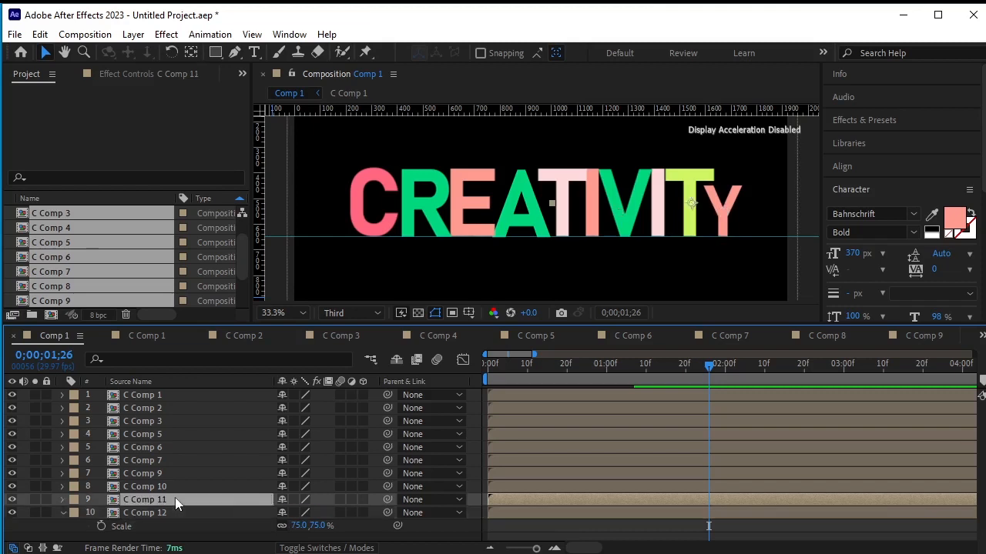
key(s)
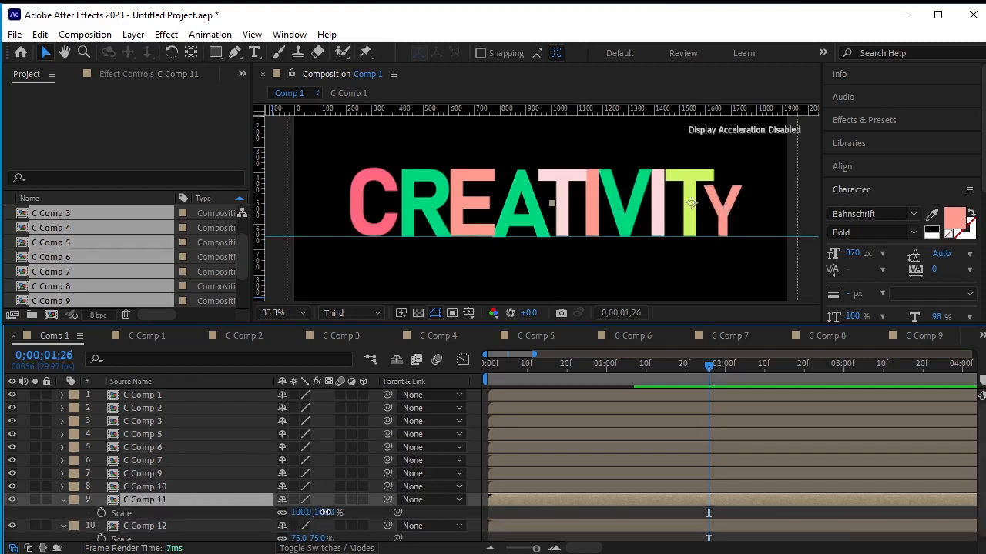
drag(300, 512, 338, 512)
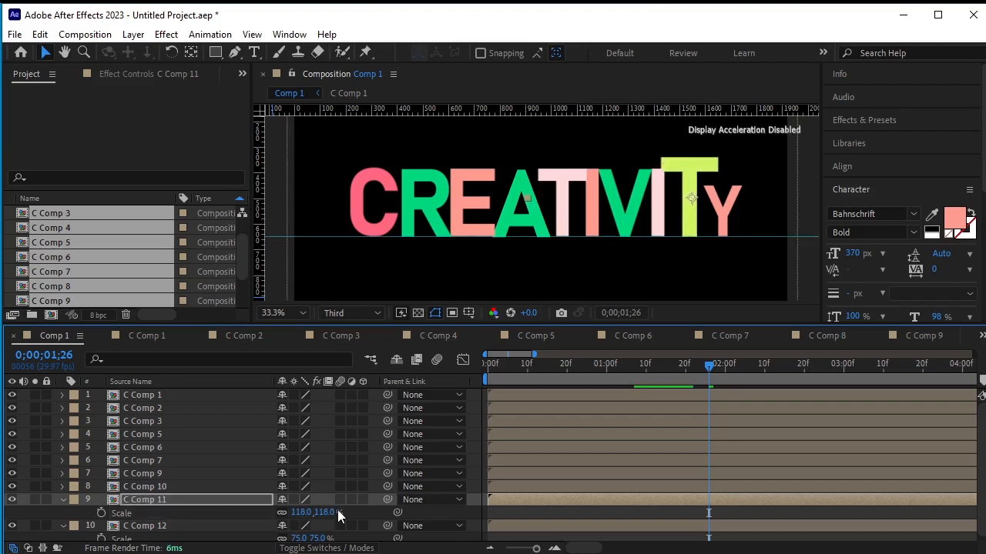
click(64, 500)
Scale the C Comp 10 layer to 87% and nudge the I slightly right between the V and the T
click(187, 483)
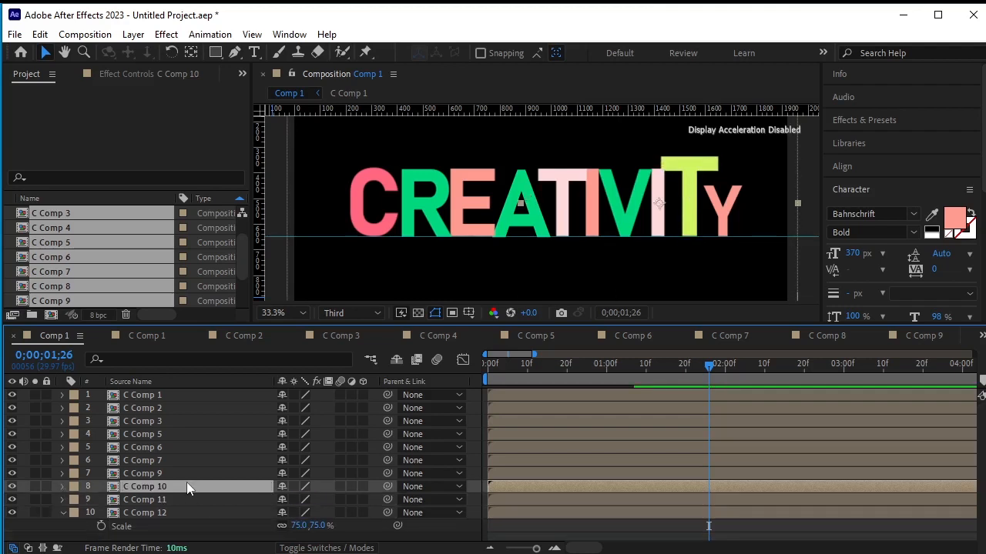
key(s)
mouse_move(322, 499)
mouse_down()
mouse_move(333, 499)
mouse_move(317, 500)
mouse_up()
key(Right)
key(Right)
key(Right)
key(Right)
key(Right)
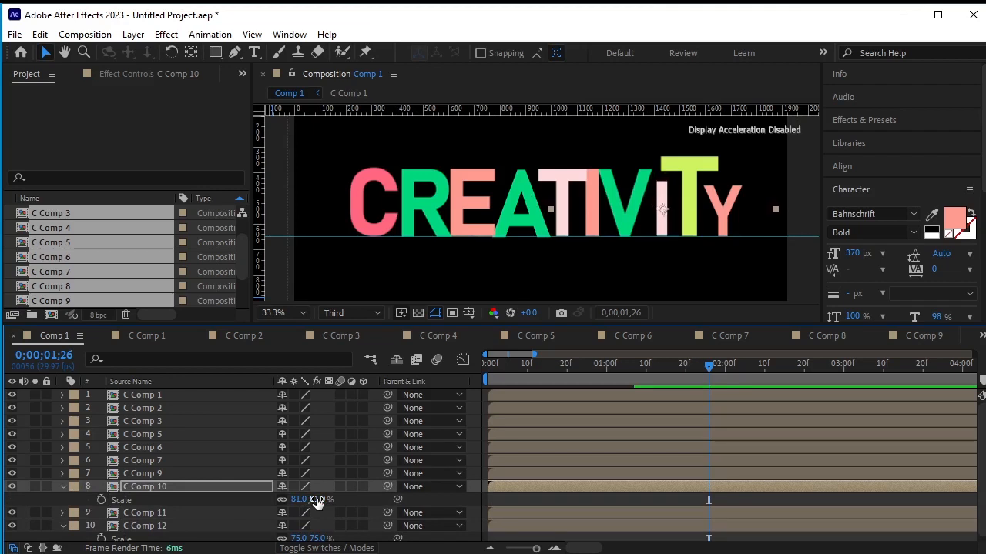
click(318, 500)
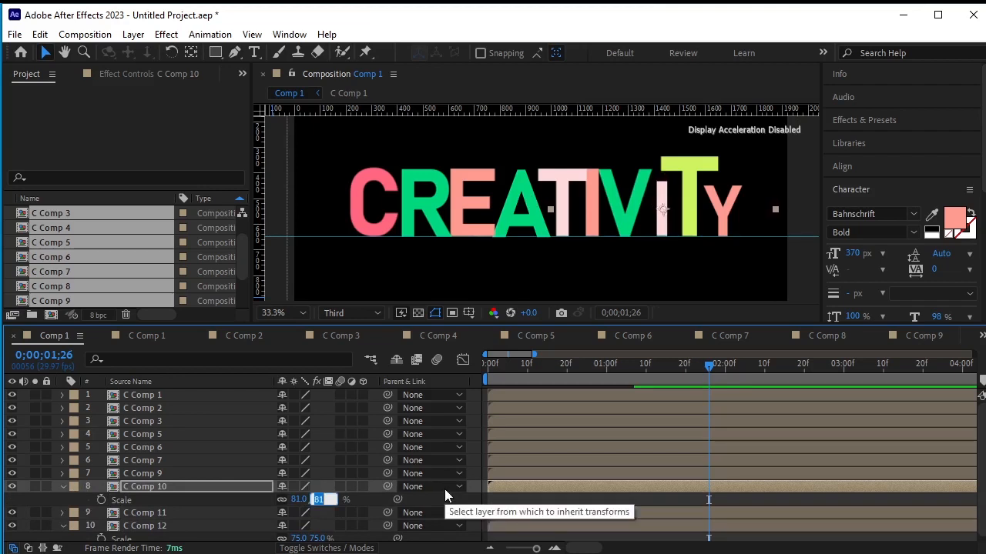
text(87)
key(Return)
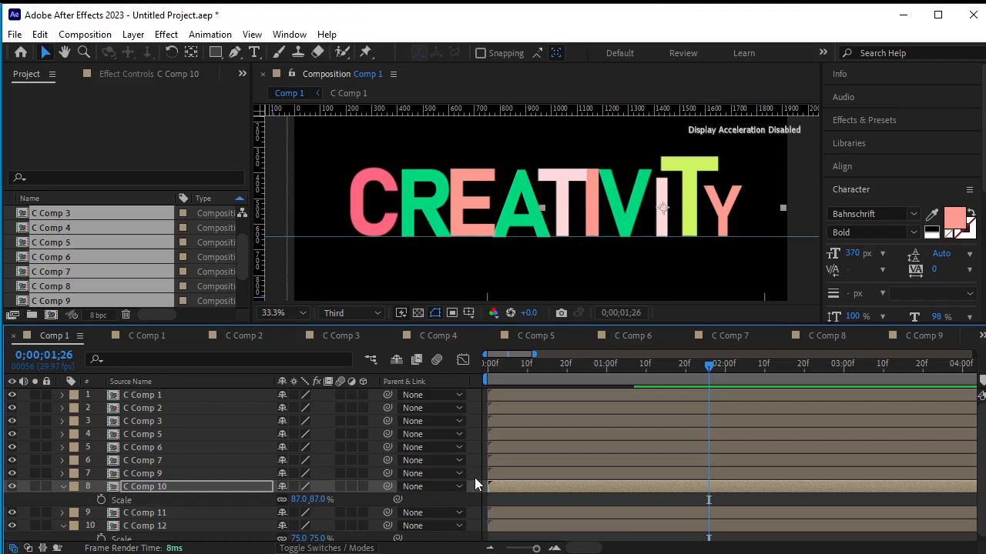
Scale the C Comp 9 layer to 93%, keeping the base of the V on the guide
click(150, 471)
key(s)
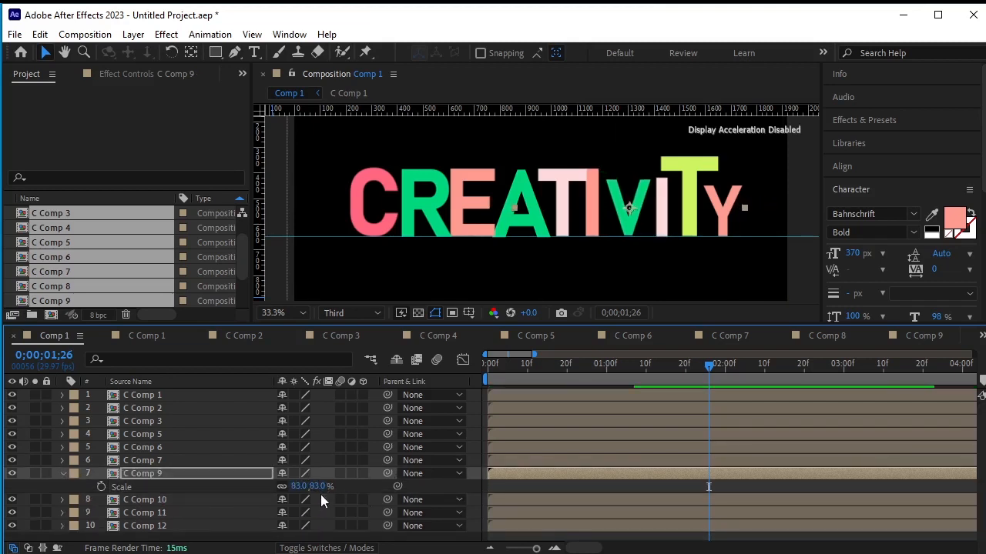
drag(320, 485, 328, 484)
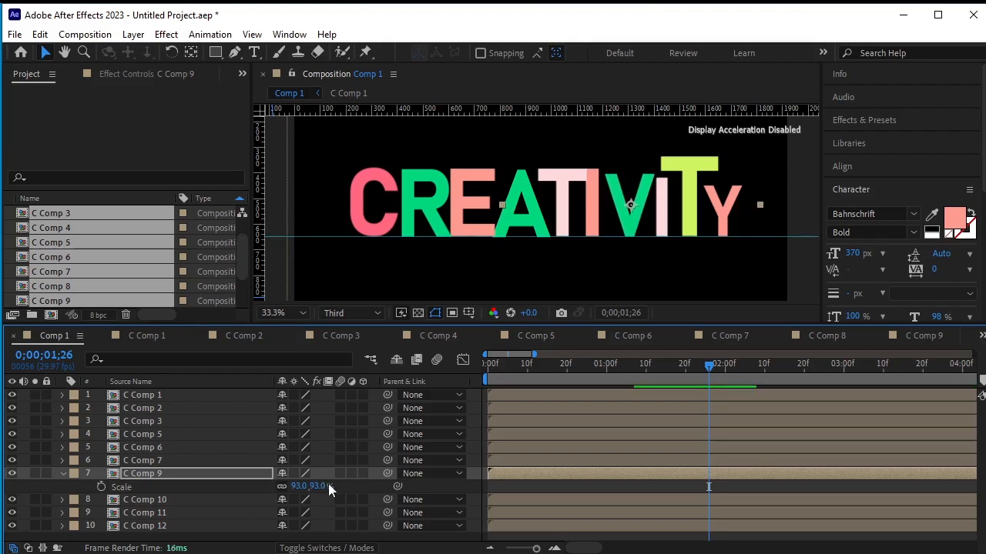
Keep the C Comp 7 layer at 100% but nudge its I slightly right, and scale down the C Comp 6 layer's T
click(144, 460)
key(s)
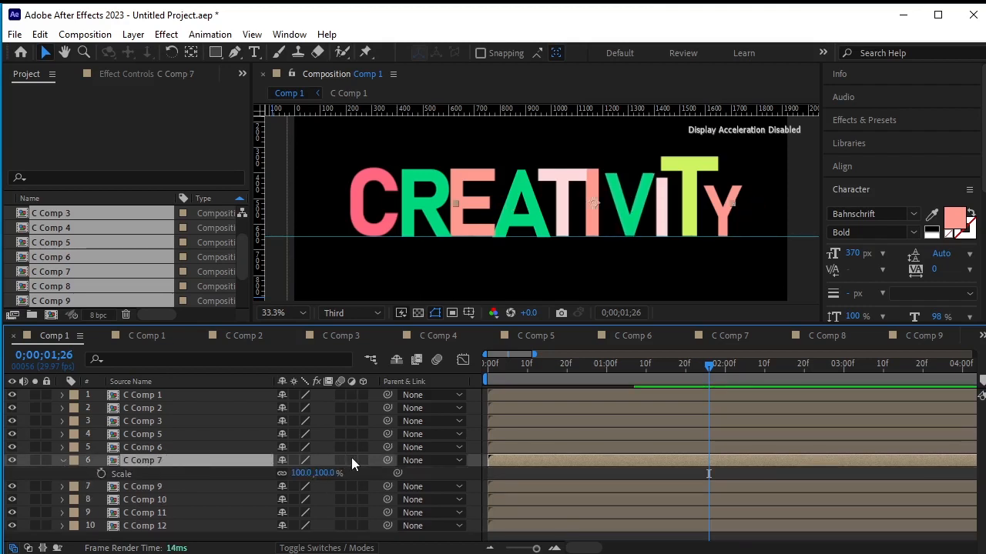
click(62, 459)
click(145, 447)
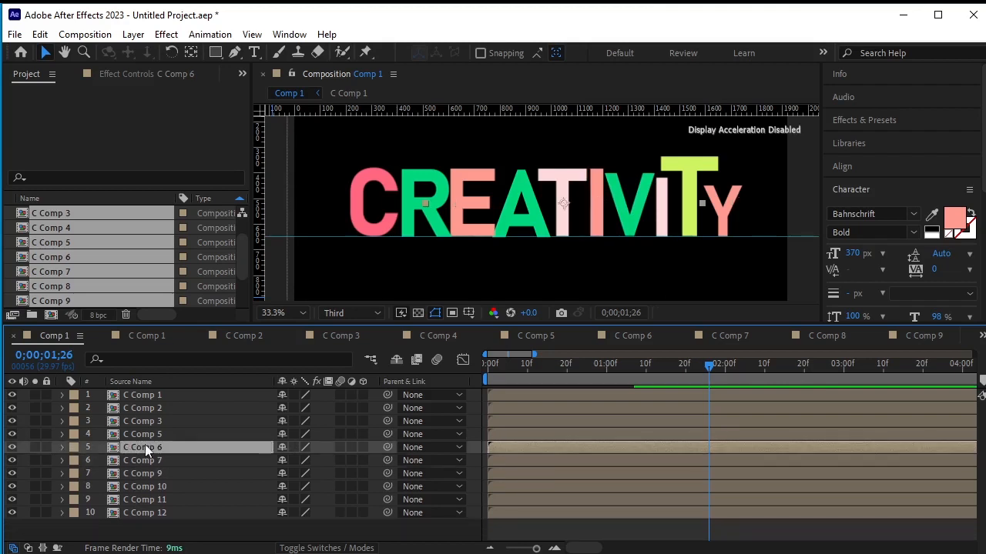
key(s)
drag(324, 468, 343, 450)
Scale the C Comp 5 layer to 111%, keeping the base of the A on the guide, and collapse its properties
click(156, 433)
key(s)
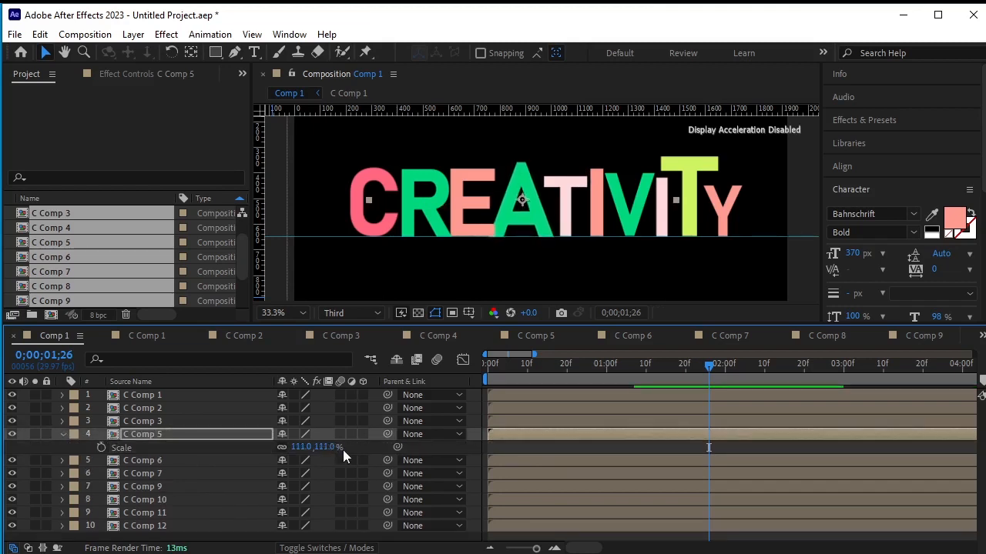
click(63, 434)
Scale the C Comp 3 layer to 84% and nudge it down so the base of the E rests on the guide
click(147, 421)
key(s)
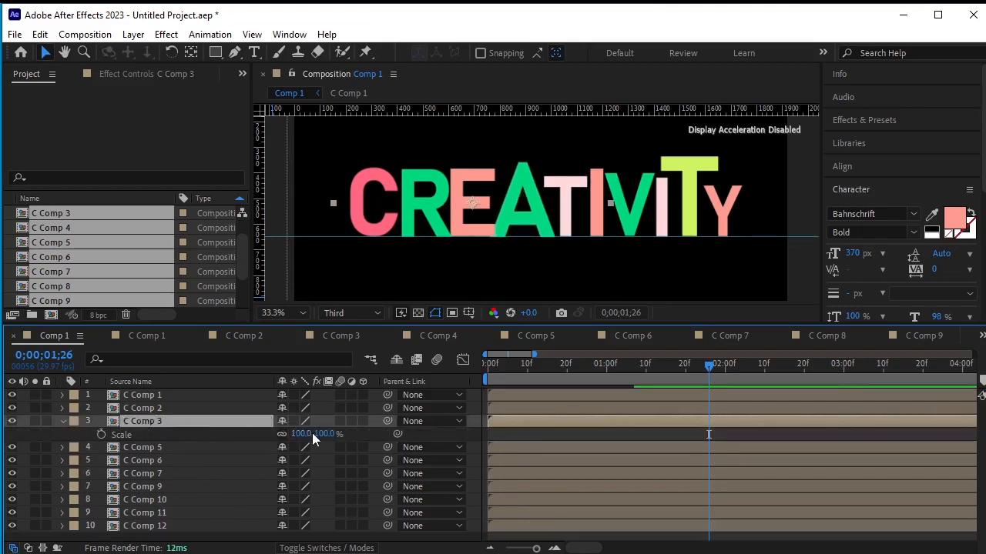
drag(312, 434, 320, 443)
key(Down)
key(Down)
key(Down)
key(Down)
key(Down)
key(Down)
key(Down)
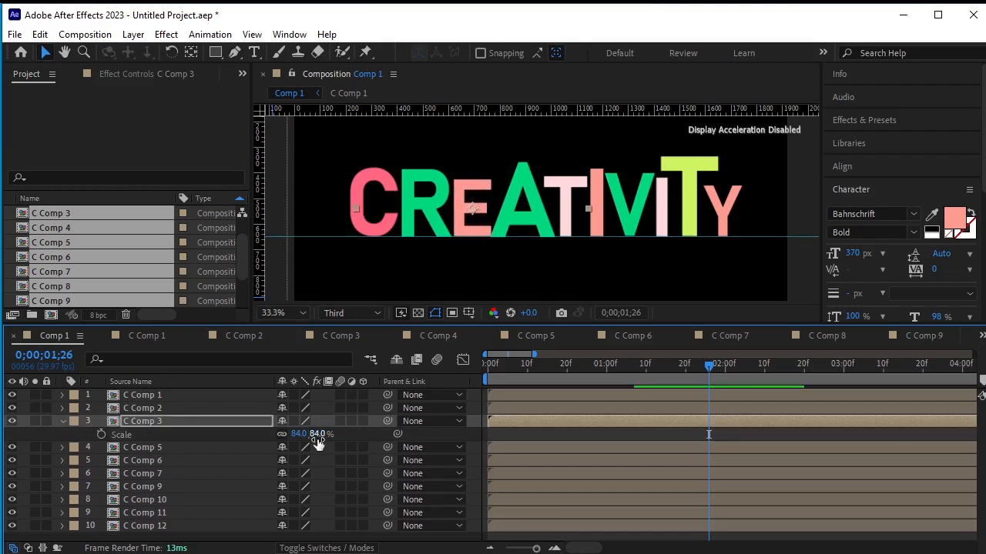
click(63, 423)
Scale the C Comp 2 layer to 88% and nudge it down so the base of the R rests on the guide
click(240, 408)
key(s)
drag(326, 422, 317, 423)
key(Down)
key(Down)
key(Down)
key(Down)
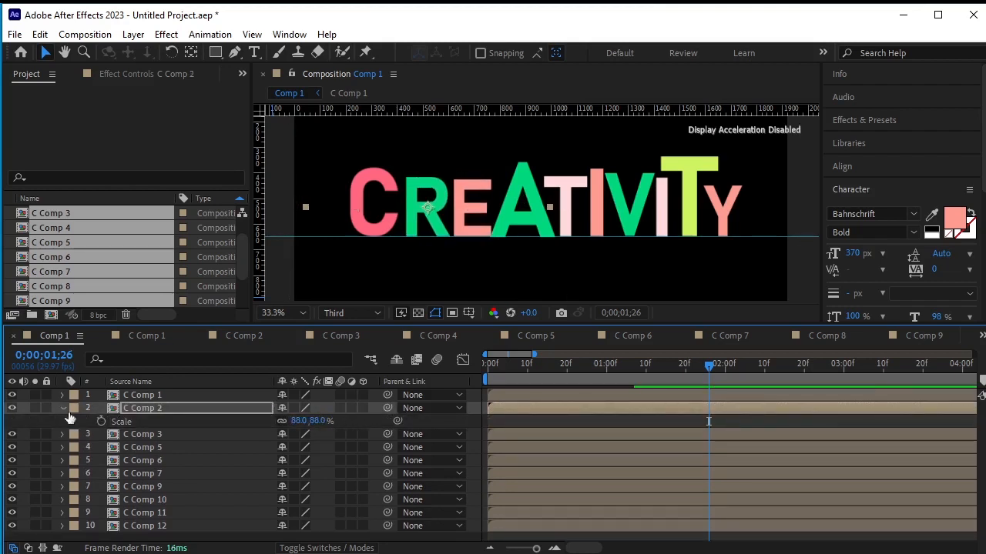
click(63, 408)
Scale the C Comp 1 layer to 113% and nudge it so the enlarged C sits on the guide beside the R
click(161, 395)
key(s)
drag(302, 409, 338, 406)
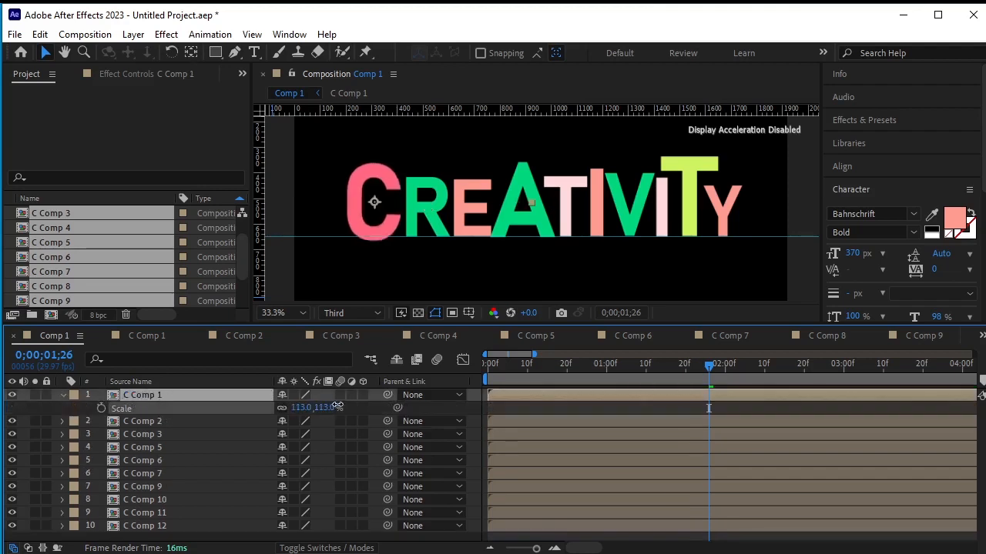
click(63, 395)
click(221, 537)
click(193, 393)
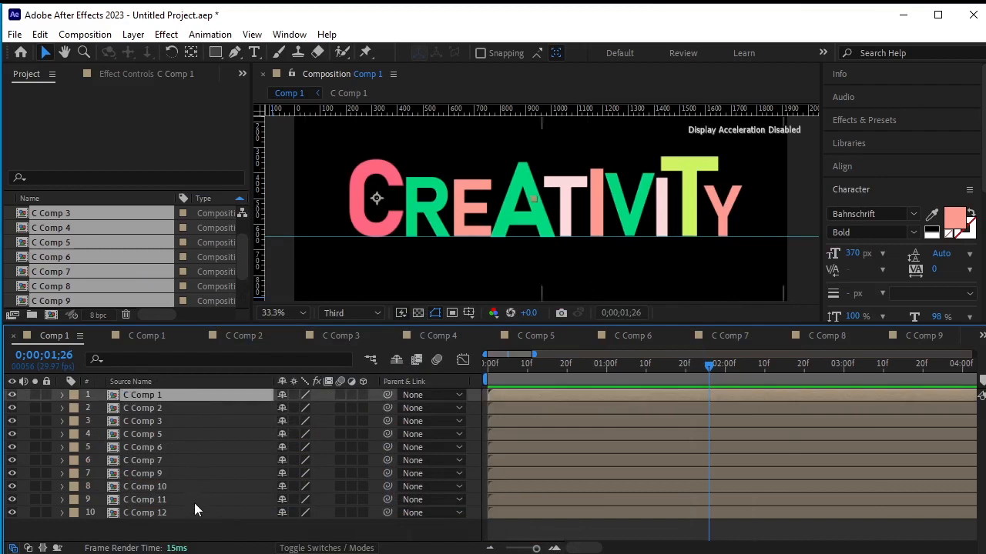
Add Scale keyframes to all ten letter comp layers at 0;00;01;09, keeping their existing sizes
shift+click(199, 514)
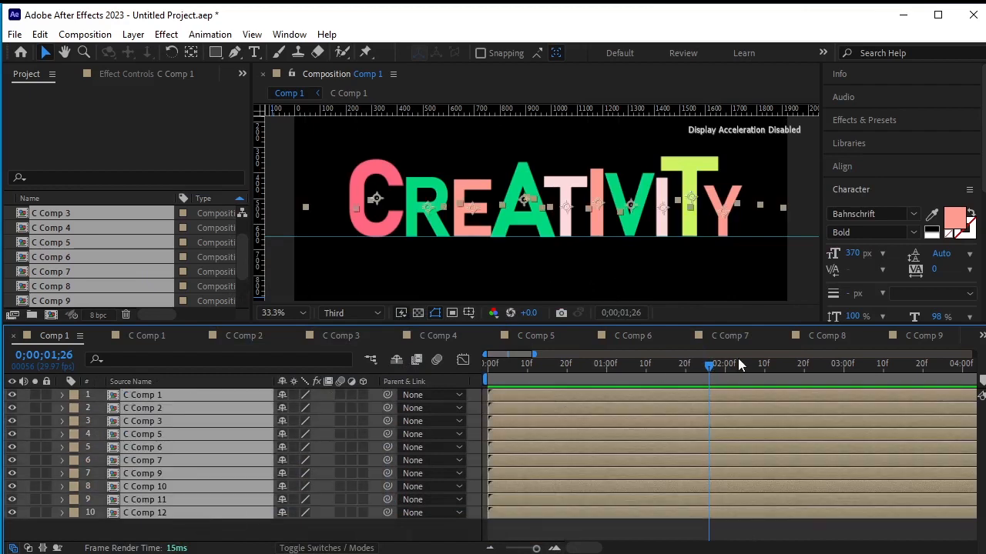
drag(703, 363, 641, 382)
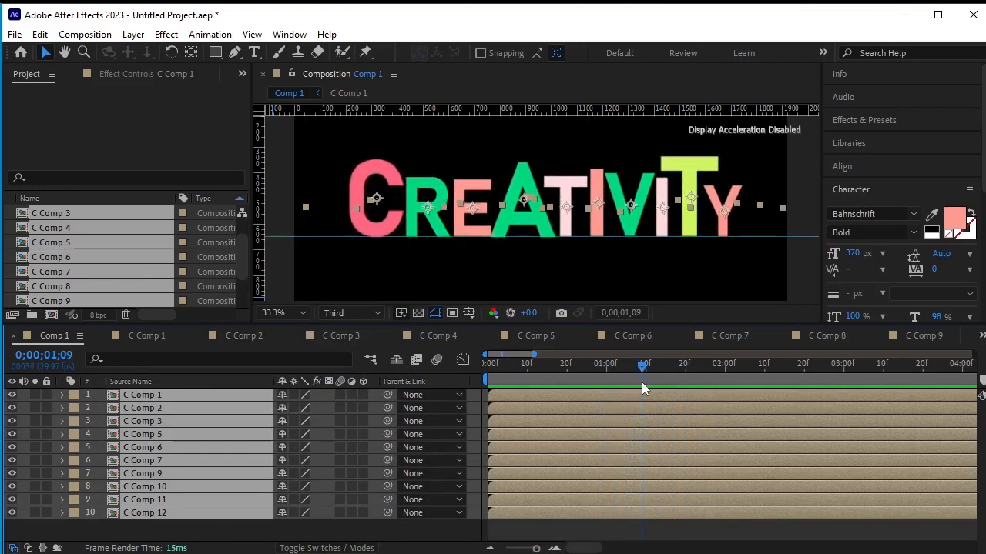
key(s)
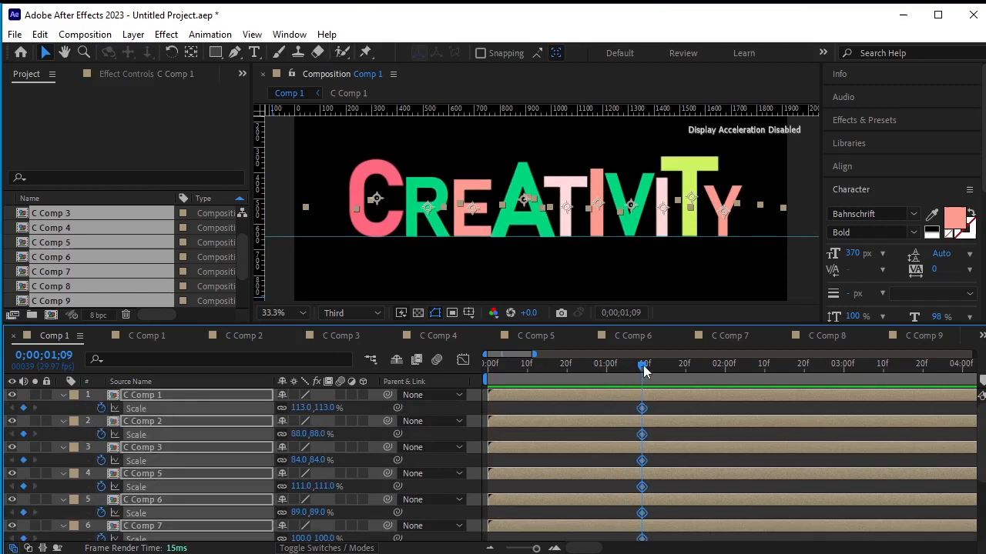
At 0;00;01;20, enlarge all selected letter layers together, bringing C Comp 1 to 126% scale
drag(643, 365, 660, 374)
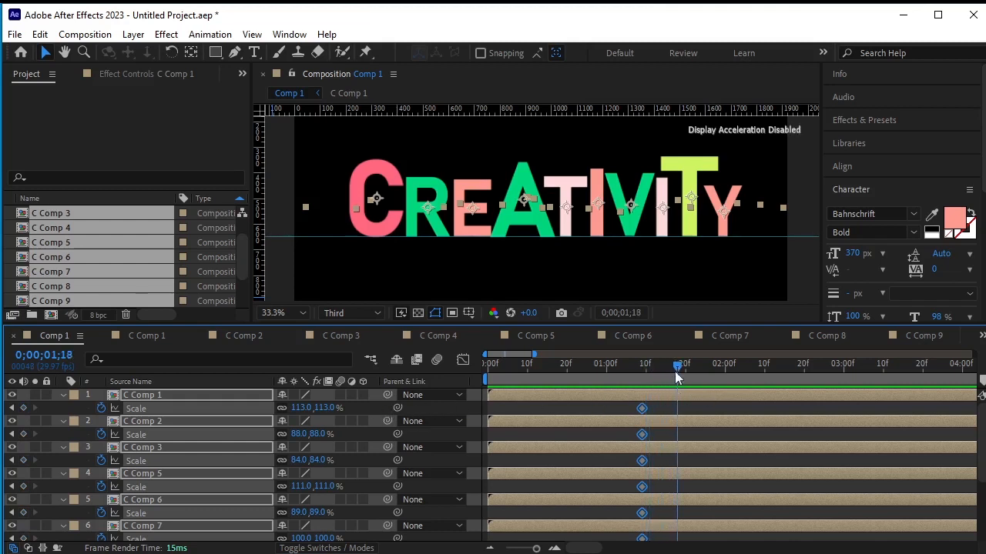
drag(684, 373, 689, 376)
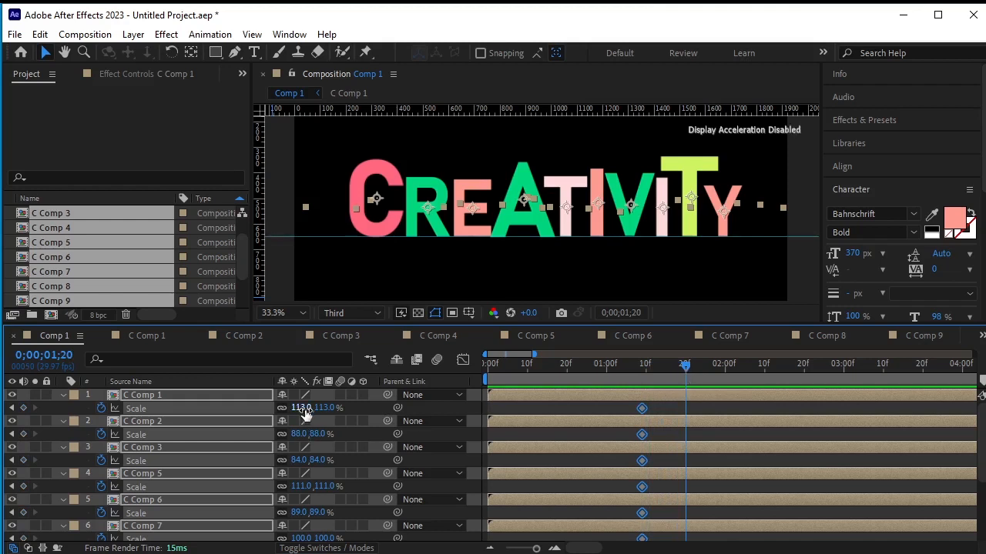
drag(302, 409, 316, 414)
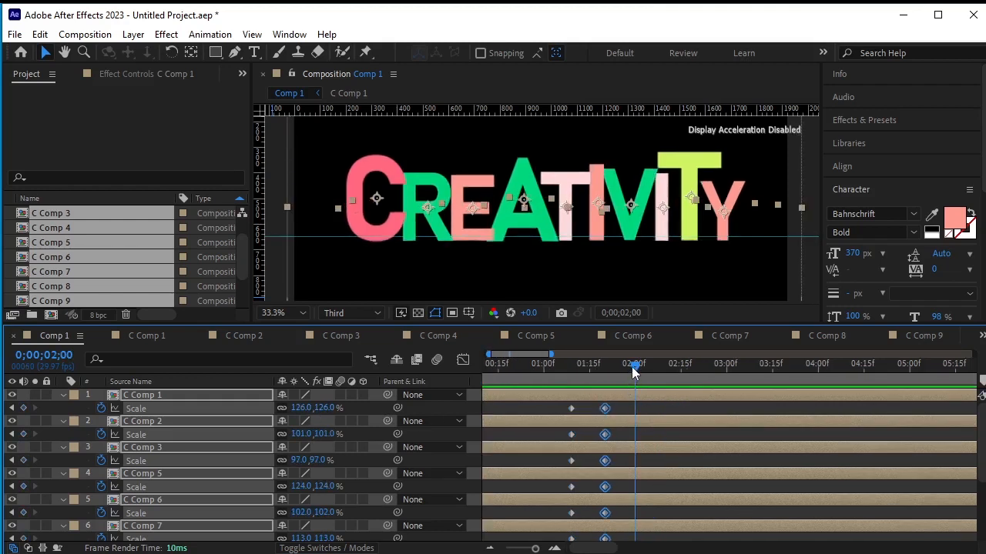
At 0;00;01;26, set the scale of all selected letter layers to 0%
drag(632, 366, 623, 375)
key(equal)
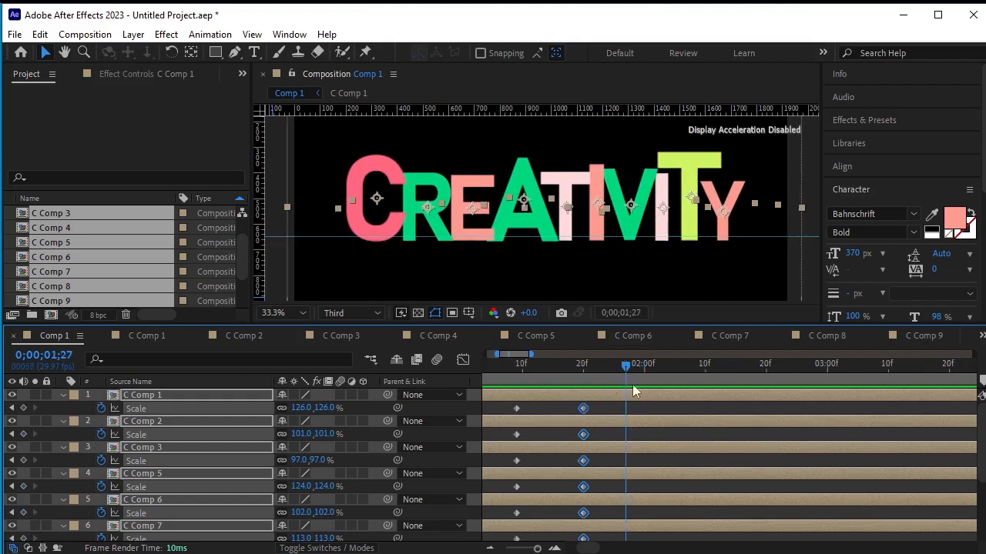
drag(625, 368, 621, 368)
click(302, 408)
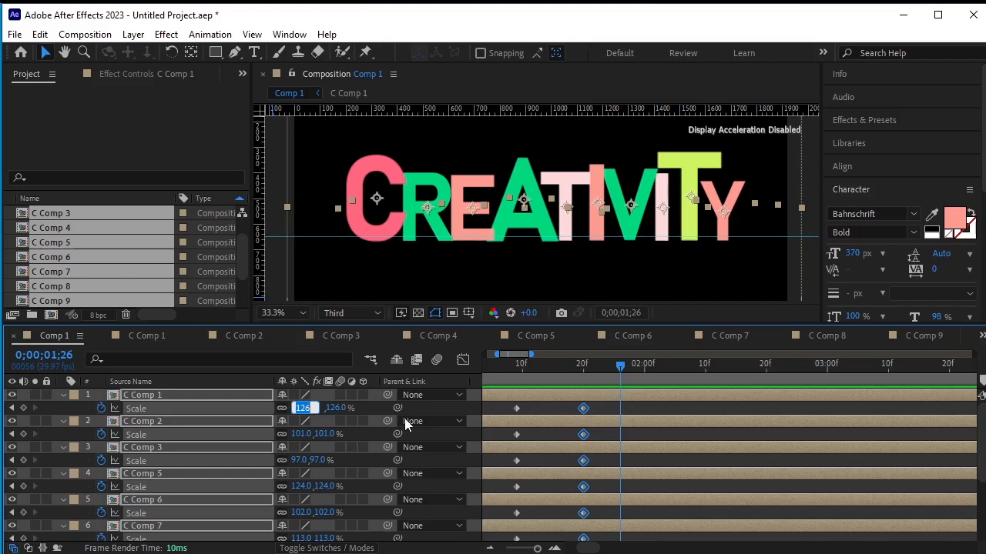
text(0)
key(Return)
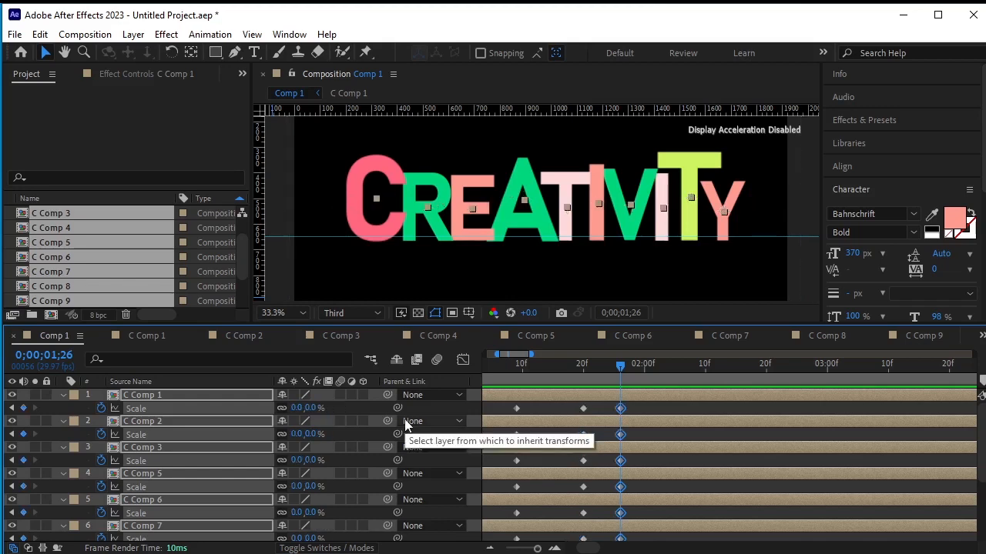
Move the 0% Scale keyframes earlier to about 0;00;01;23, and collapse and deselect the letter layers
drag(610, 359, 578, 378)
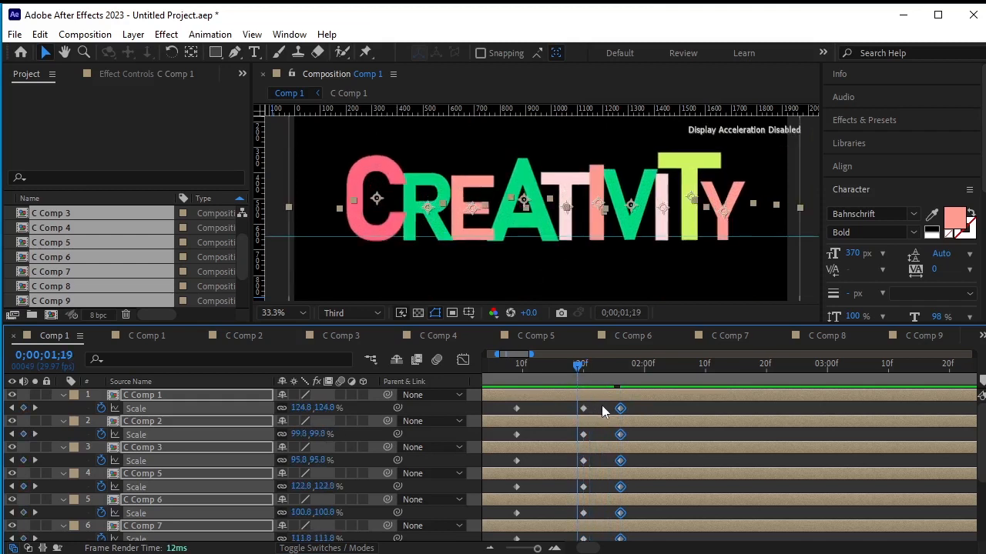
drag(620, 408, 601, 409)
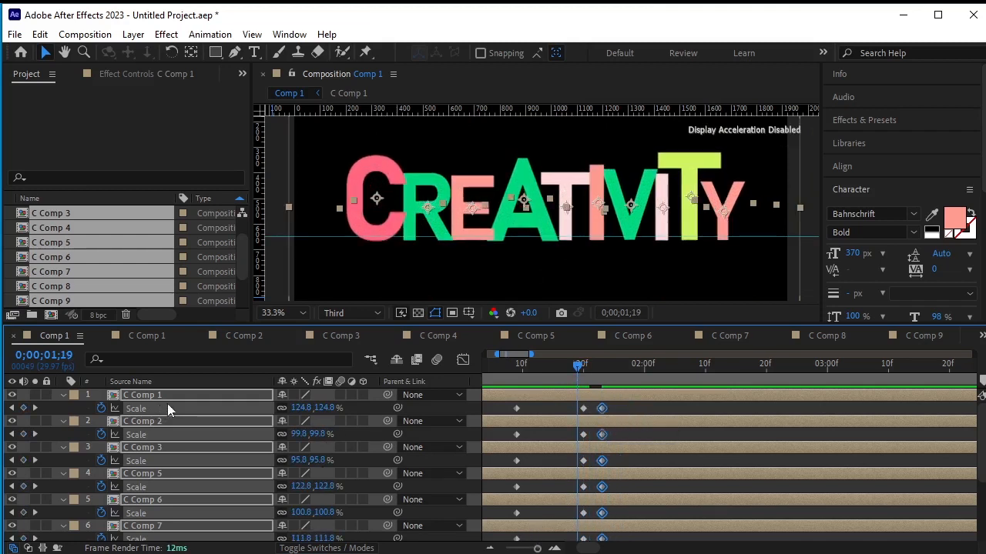
key(u)
click(260, 532)
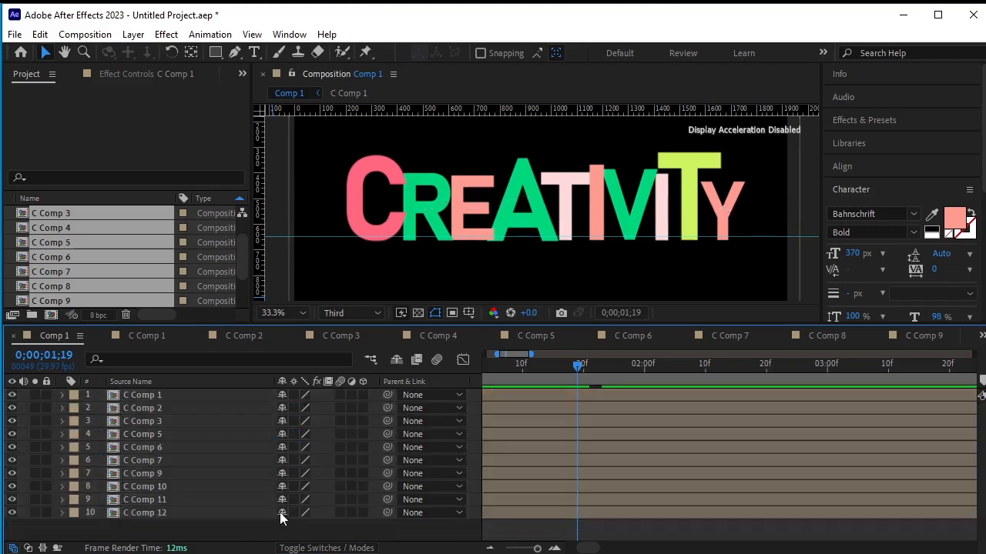
Play the CREATIVITY animation from the first frame to check how the letters scale out
drag(579, 367, 275, 389)
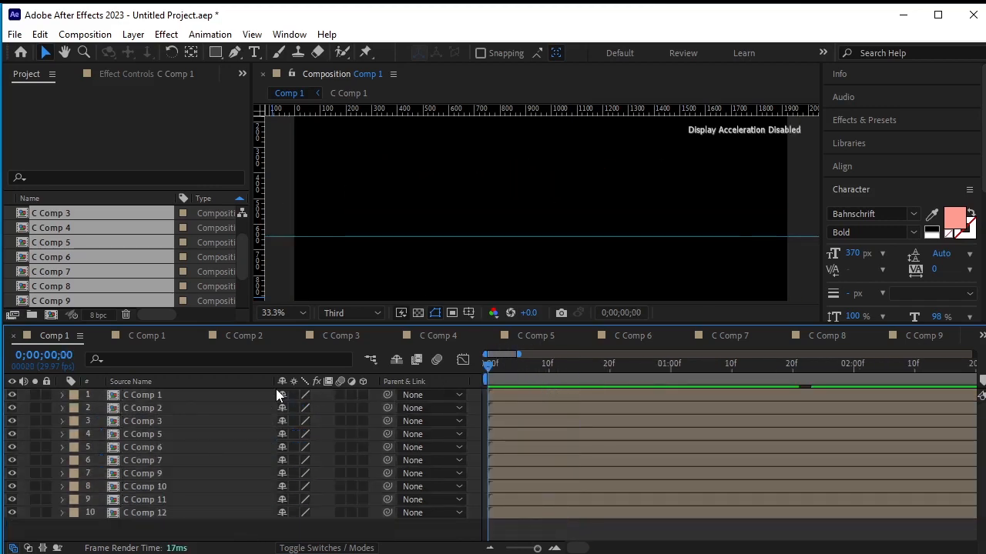
key(space)
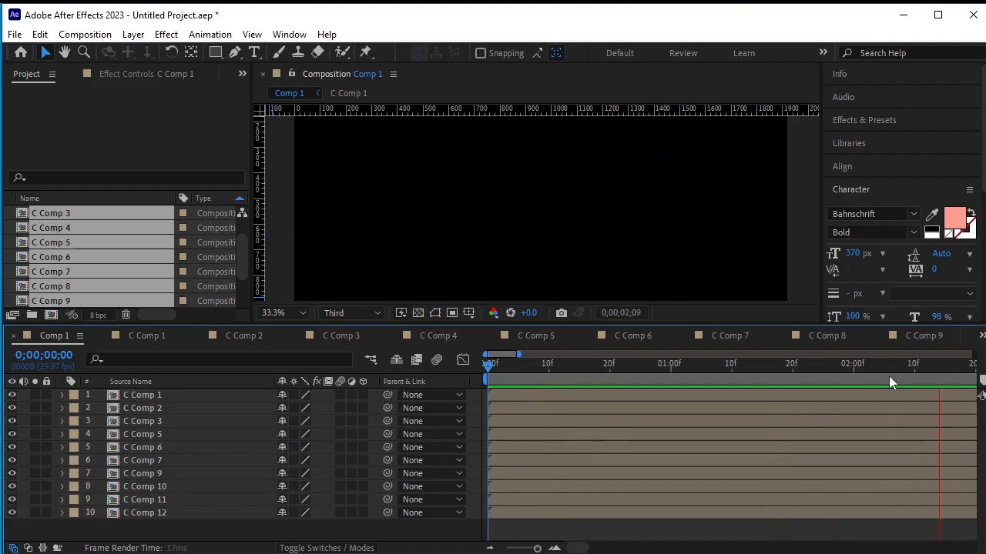
key(space)
drag(941, 366, 346, 384)
Reveal Scale on all letter layers and move their first Scale keyframes to about 0;00;01;14
click(154, 399)
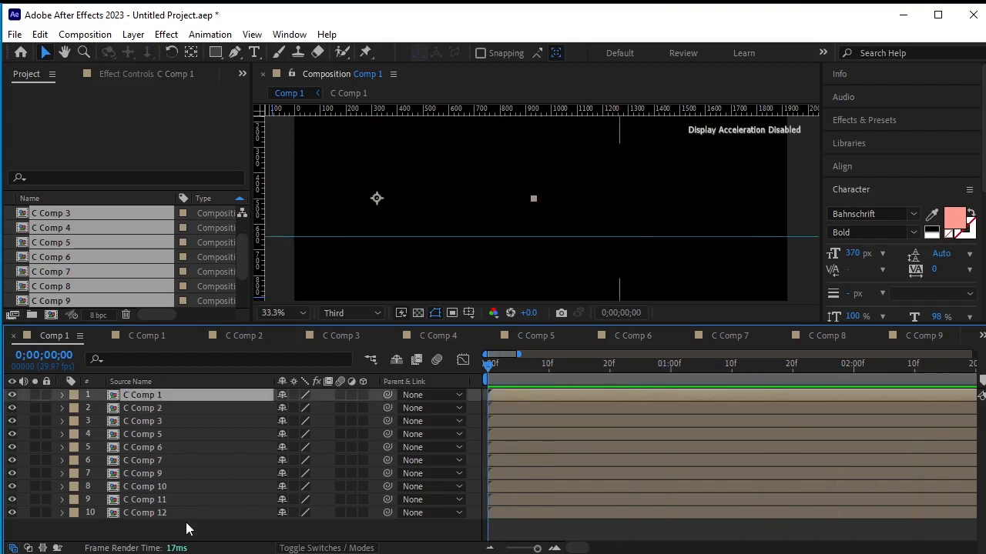
key(ctrl+a)
key(s)
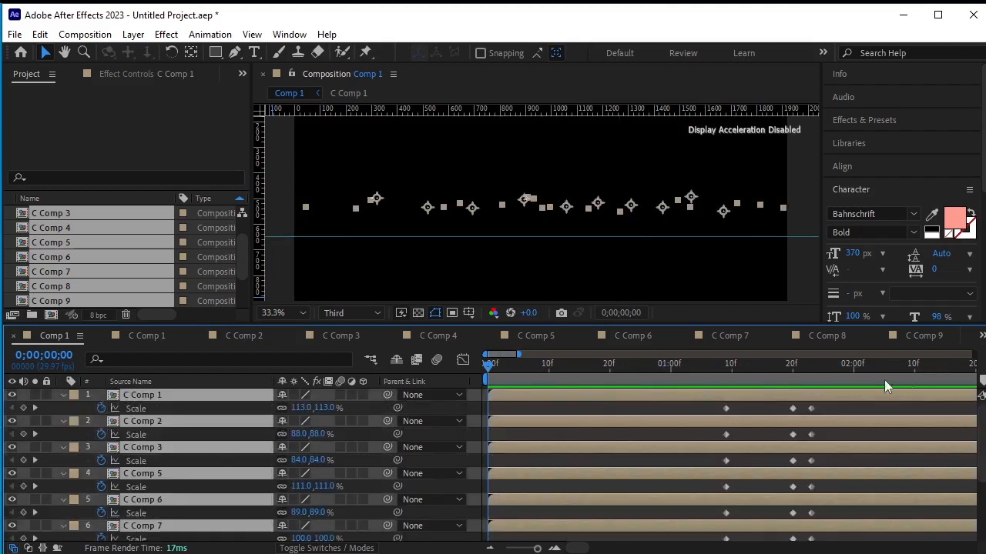
drag(713, 403, 760, 534)
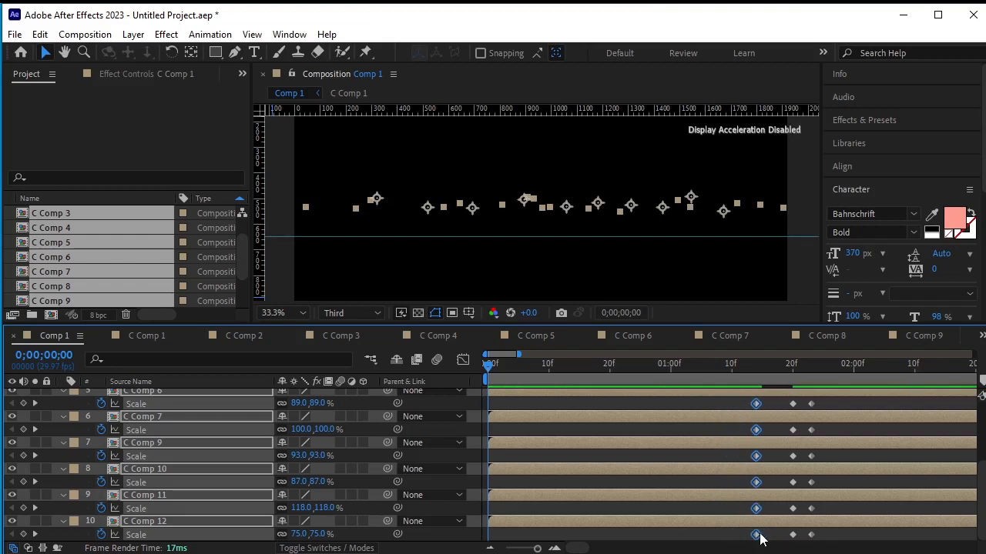
drag(847, 535, 823, 538)
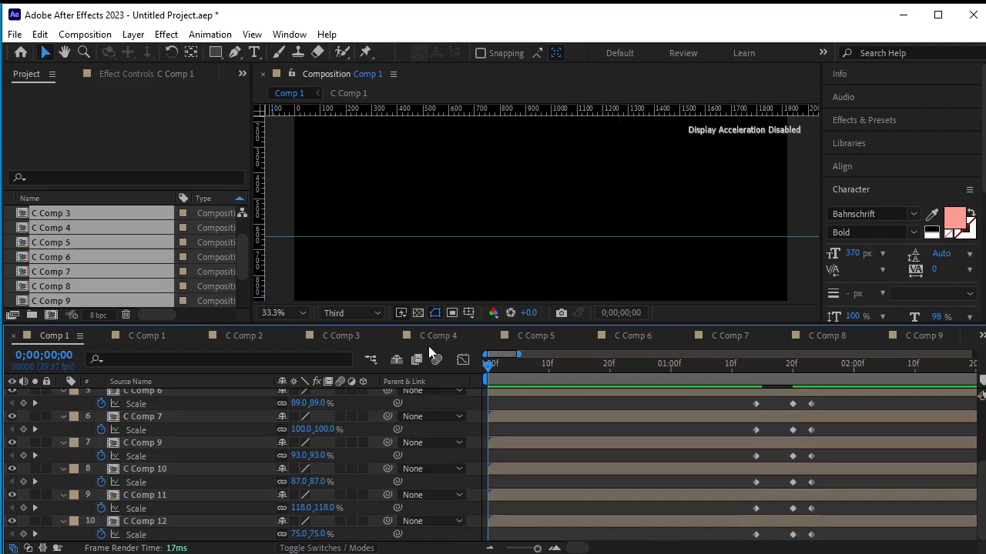
Collapse the properties of all ten letter layers, C Comp 1 through C Comp 12, and deselect them
click(148, 390)
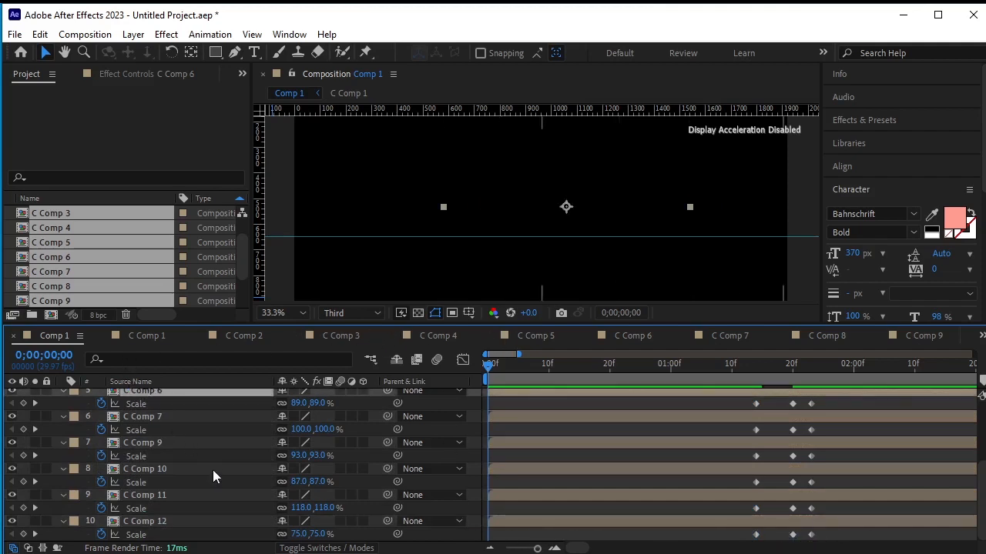
scroll(213, 470, up, 4)
click(202, 396)
scroll(208, 416, down, 4)
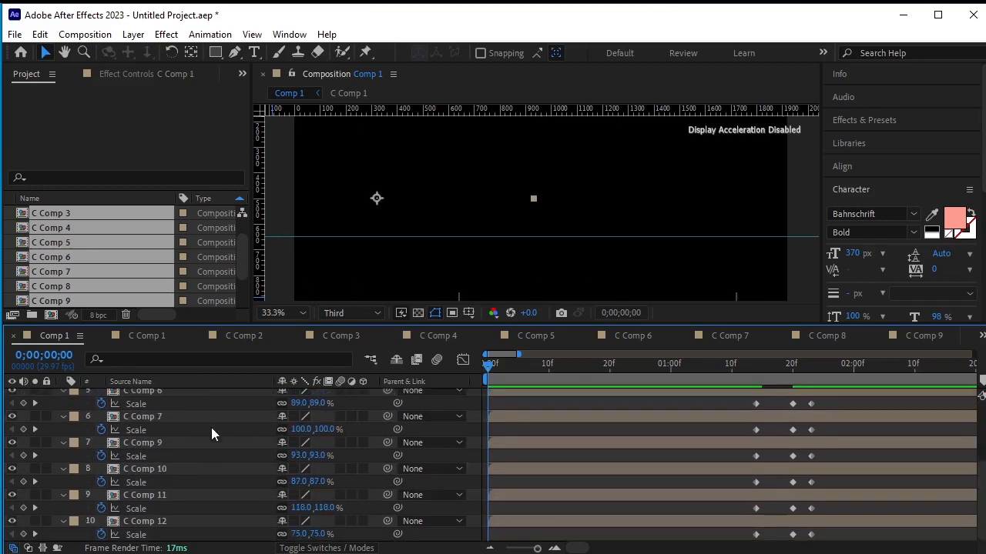
shift+click(209, 524)
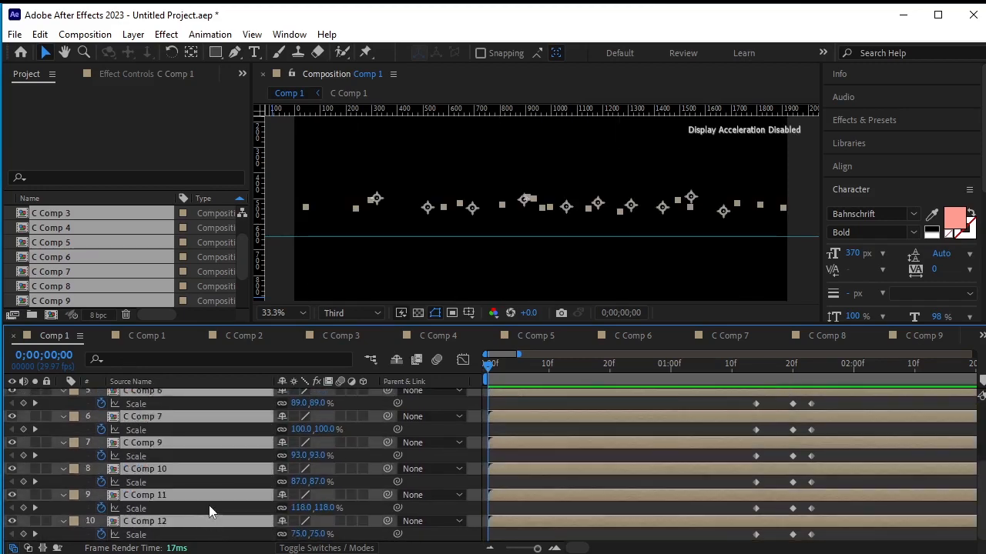
key(u)
click(241, 525)
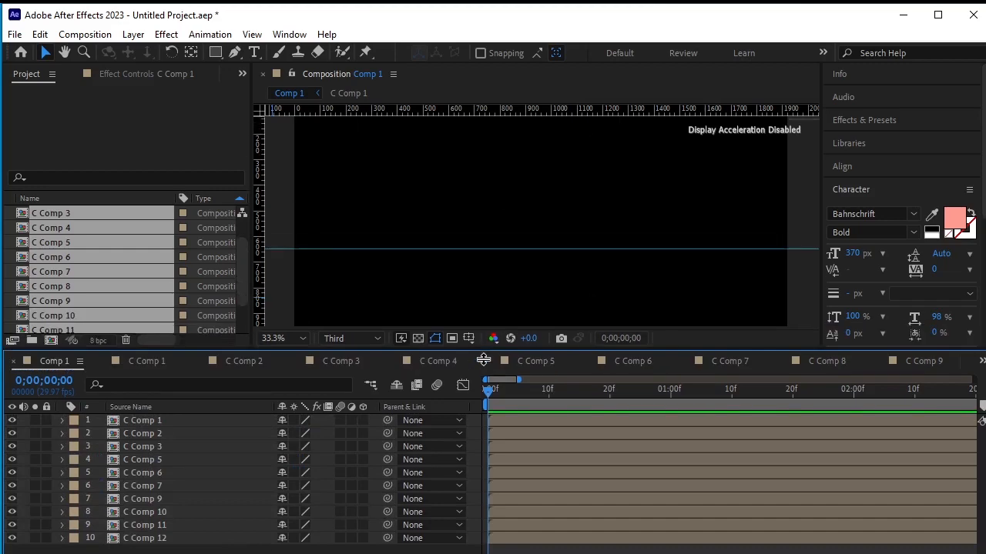
Preview the animation from the start in an enlarged composition view, and restore the timeline's height
drag(485, 325, 478, 383)
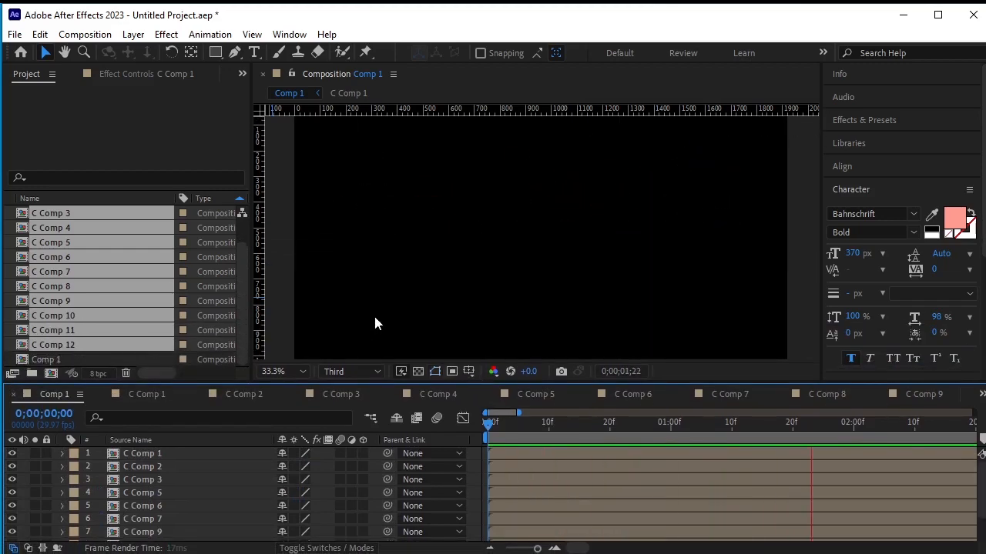
key(space)
drag(938, 425, 324, 426)
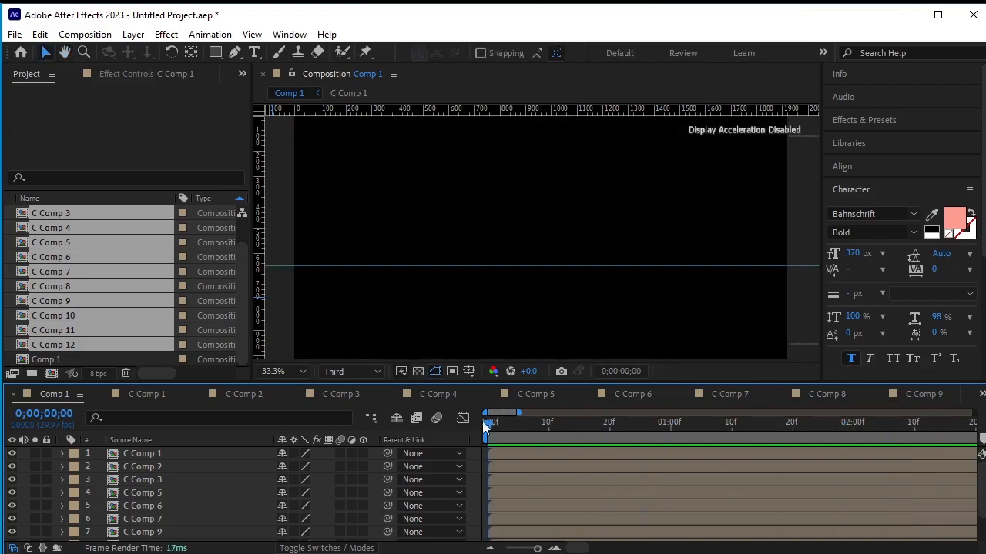
key(space)
key(space)
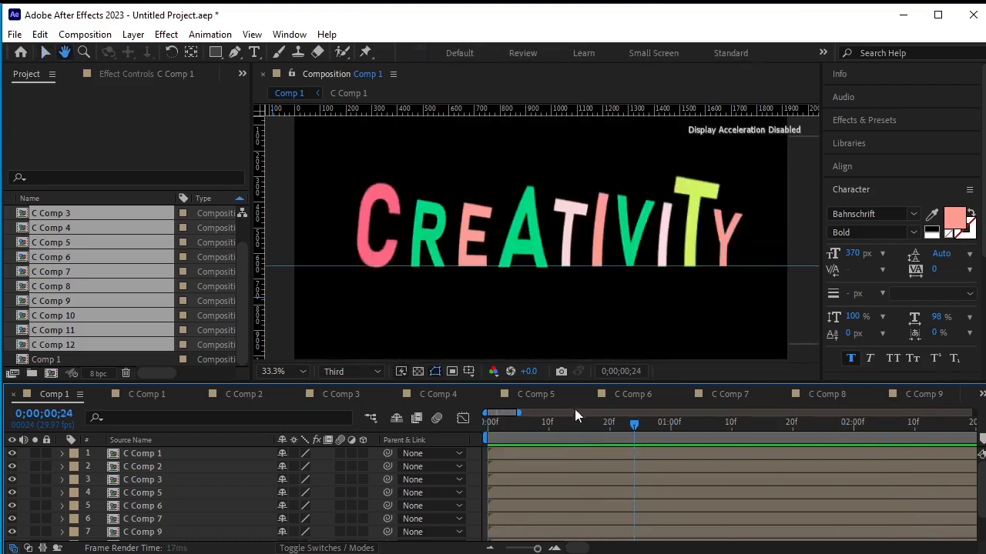
drag(581, 383, 608, 286)
drag(625, 329, 499, 304)
drag(520, 308, 512, 348)
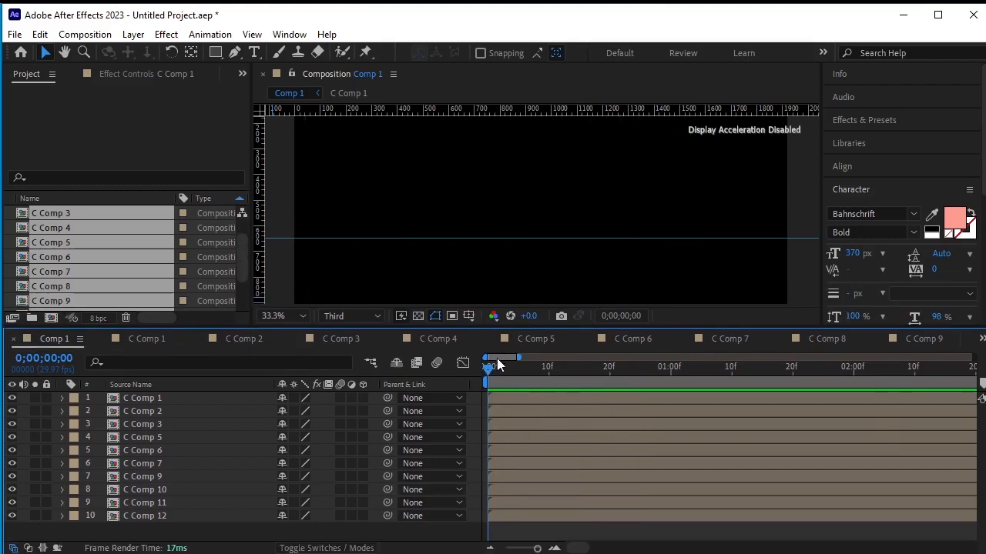
Offset the C Comp 2 layer to start at frame 1 and the C Comp 3 layer at frame 2
drag(503, 408, 523, 423)
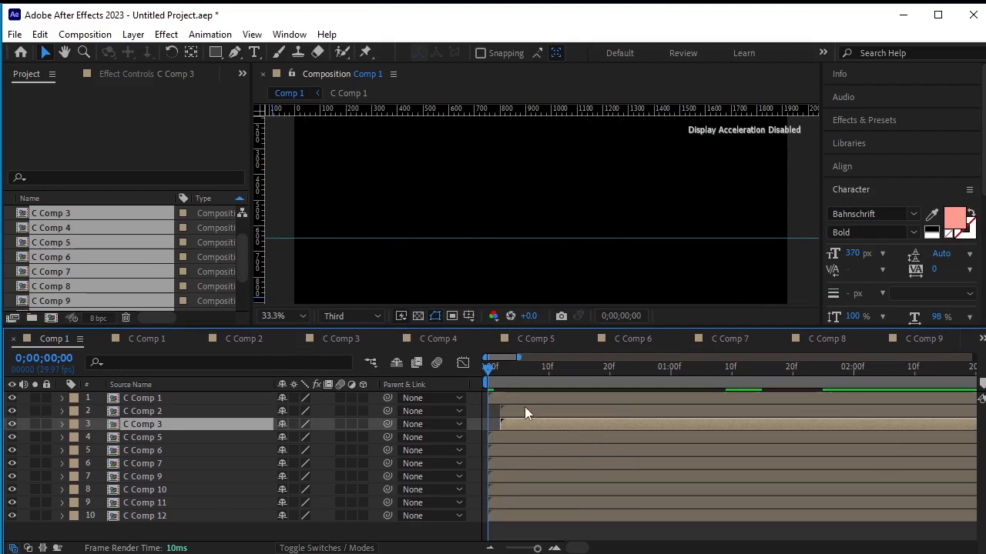
key(equal)
key(equal)
key(equal)
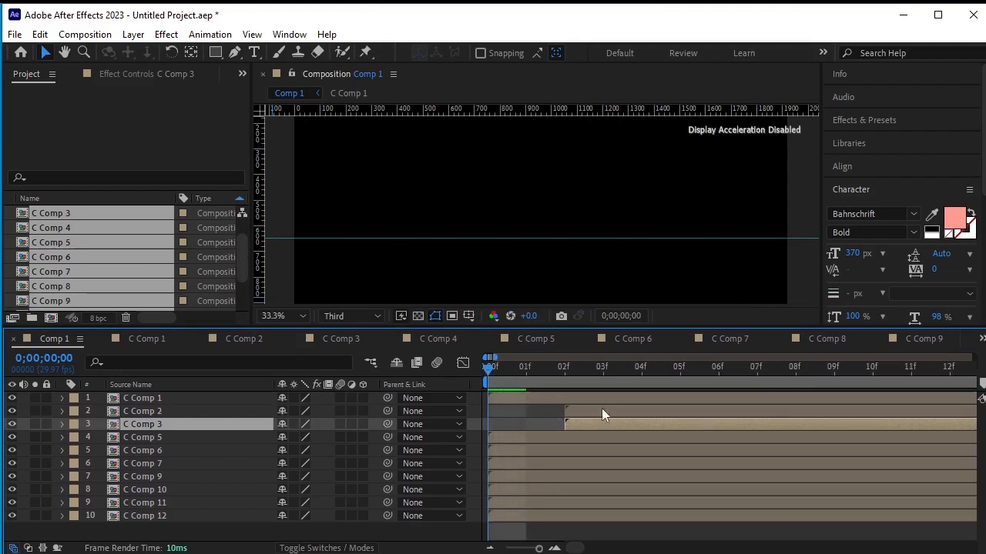
drag(607, 411, 581, 414)
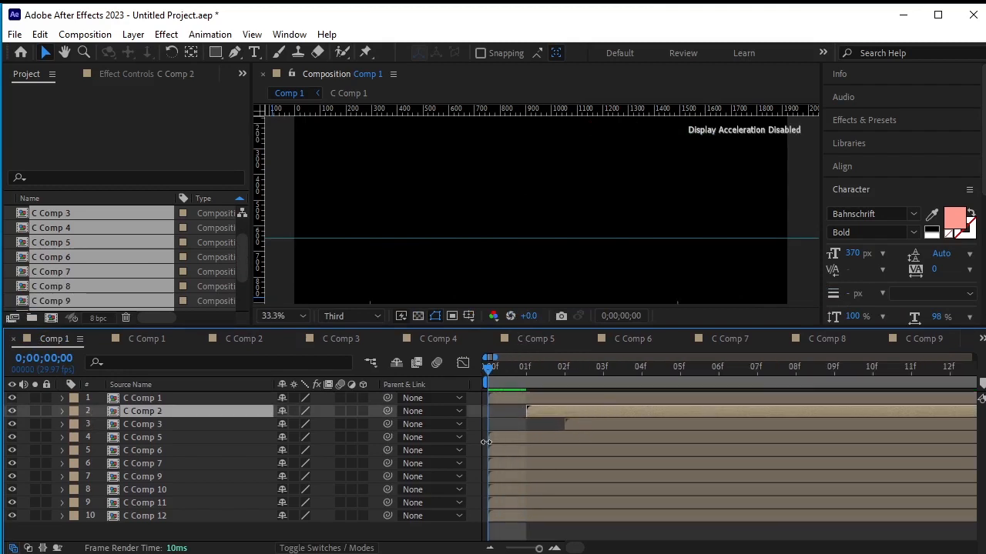
Stagger the remaining layers, C Comp 5 through C Comp 12, one frame apart so they start at frames 3 through 9
drag(514, 435, 635, 438)
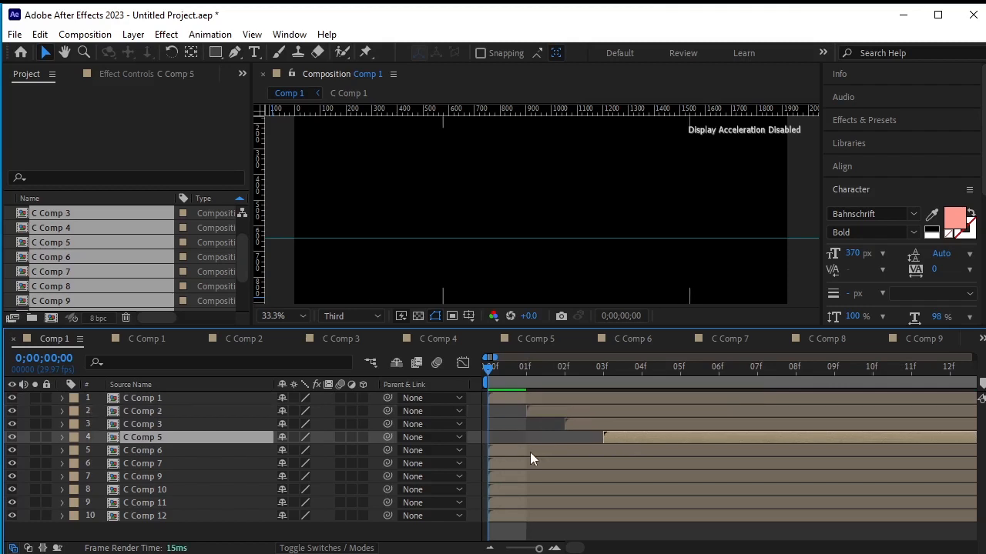
drag(530, 455, 678, 454)
drag(552, 464, 718, 463)
drag(523, 475, 757, 469)
drag(526, 493, 789, 490)
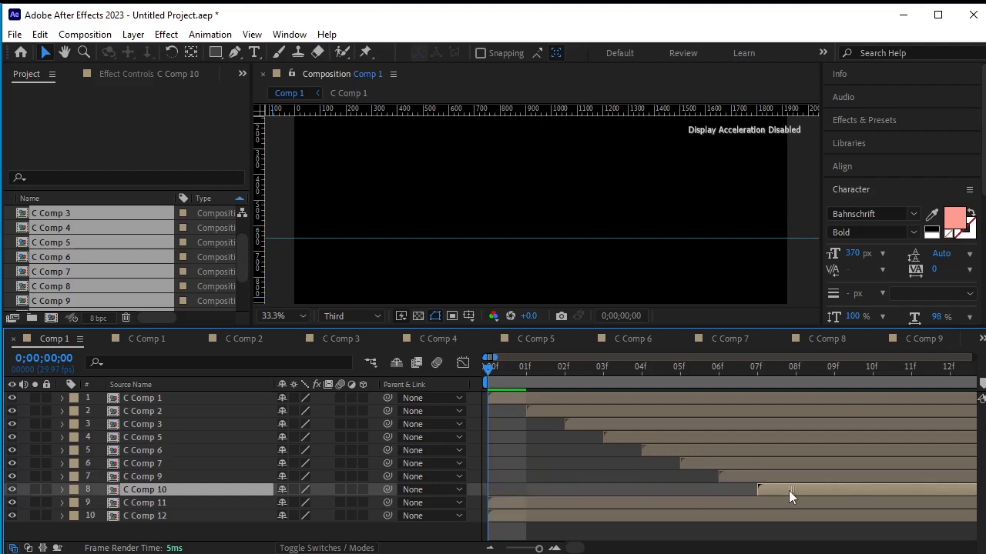
drag(540, 503, 862, 502)
drag(558, 516, 901, 523)
click(746, 543)
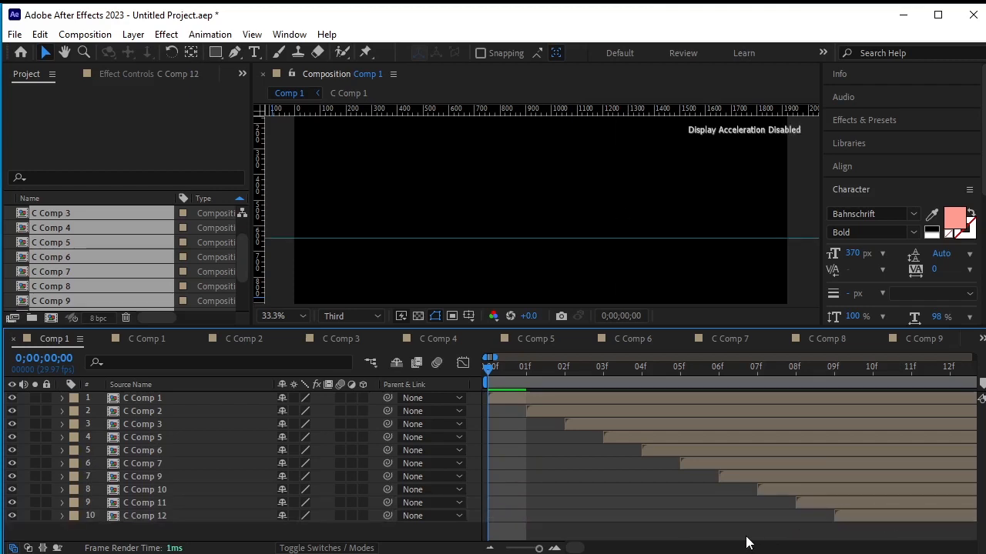
Play the staggered animation, show the full 45-second timeline, and return to the first frame
key(space)
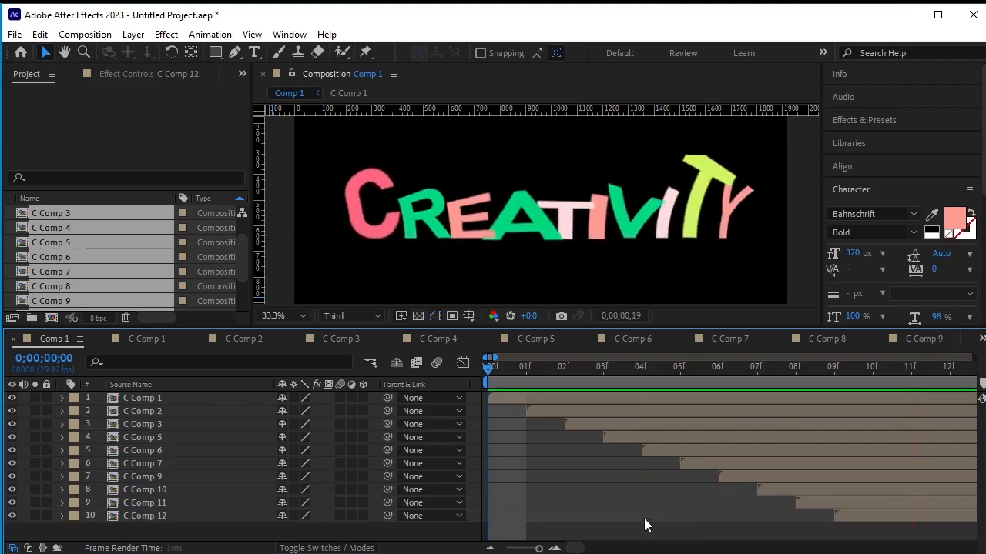
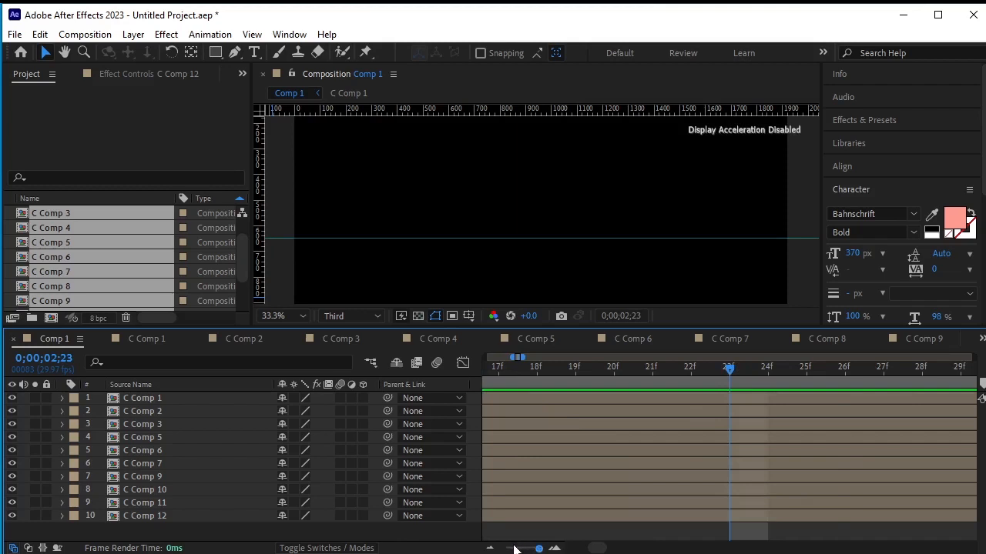
drag(529, 550, 469, 513)
key(Home)
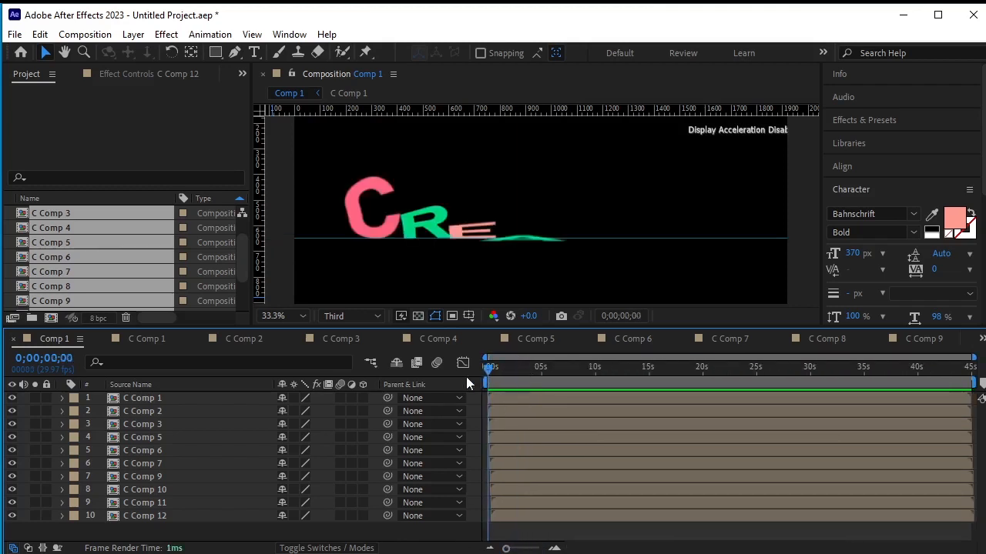
Play the animation, shorten the work area to end at about 2.5 seconds, and return to the first frame
key(space)
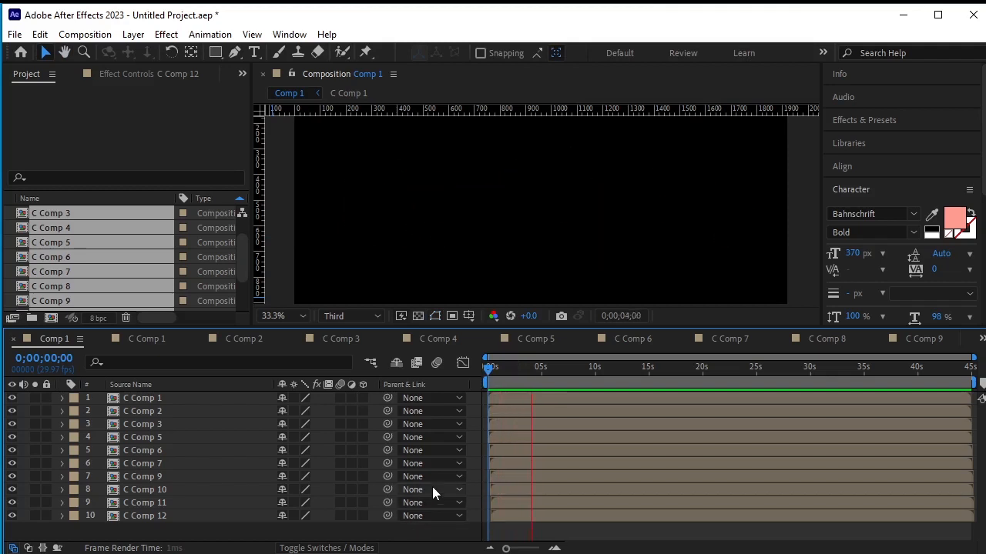
key(space)
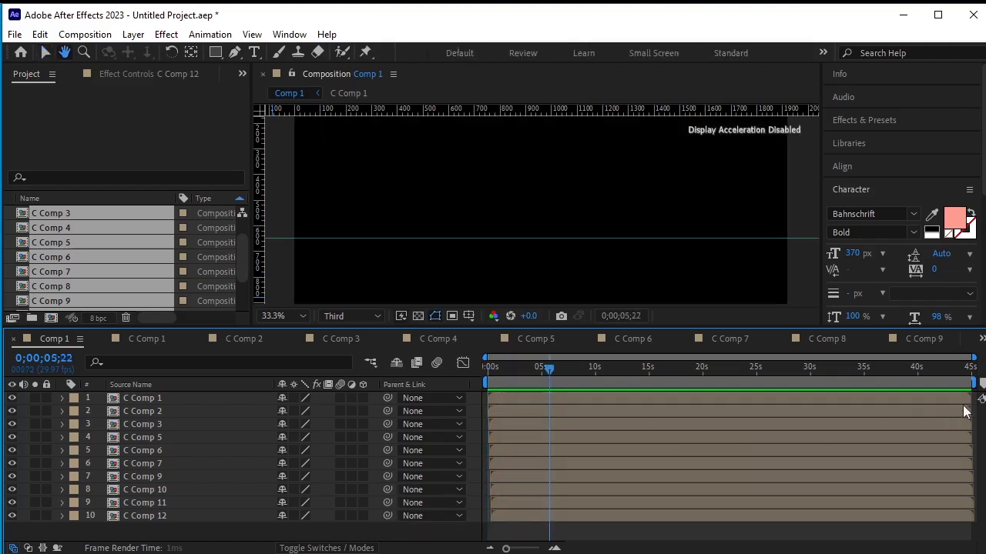
drag(975, 383, 552, 432)
drag(549, 371, 432, 380)
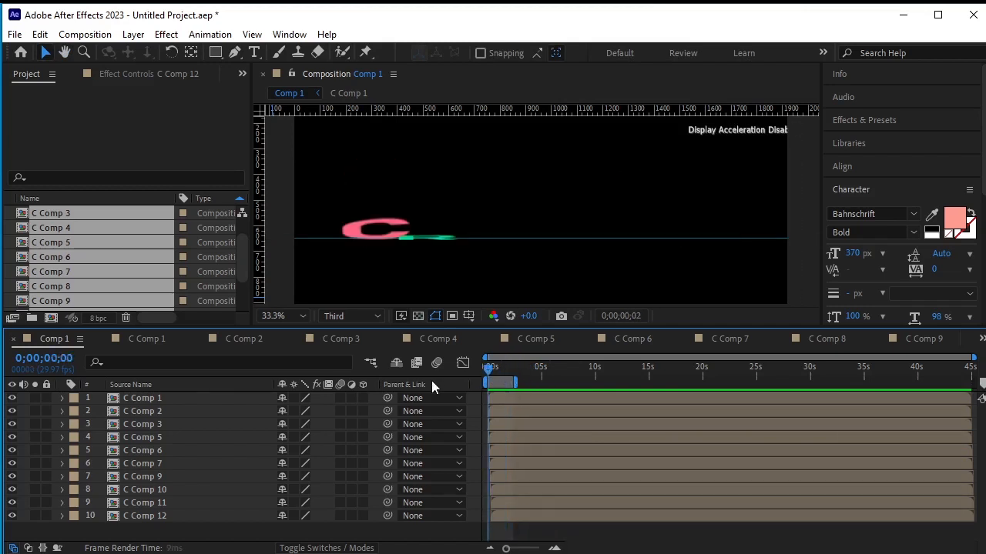
Preview the shortened work area in an enlarged composition view, and restore the timeline's height
drag(415, 325, 414, 482)
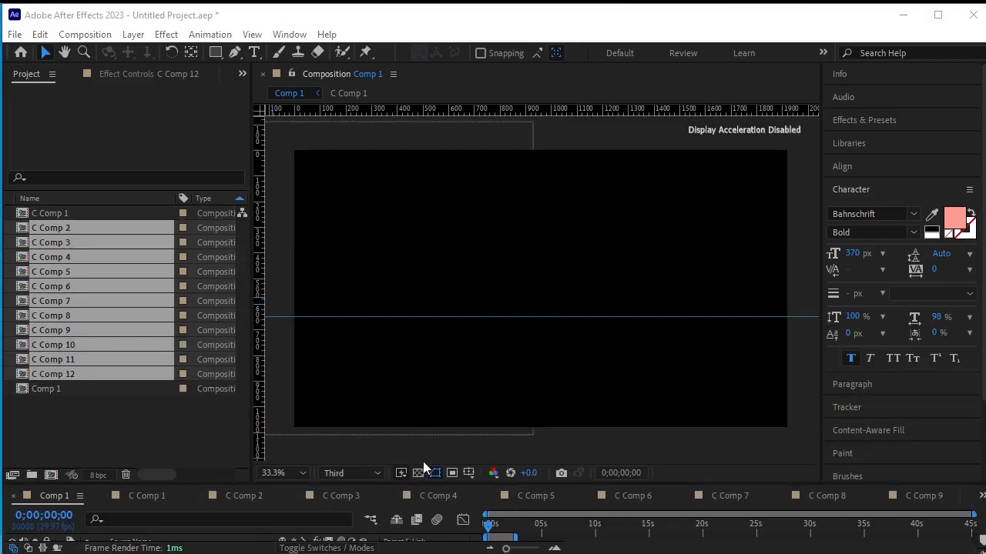
click(191, 457)
key(space)
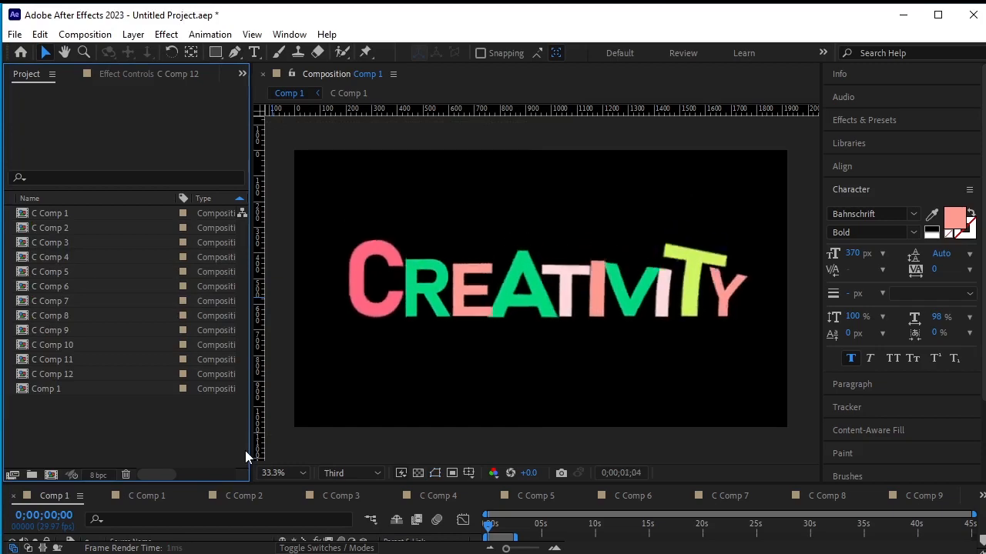
drag(541, 483, 563, 305)
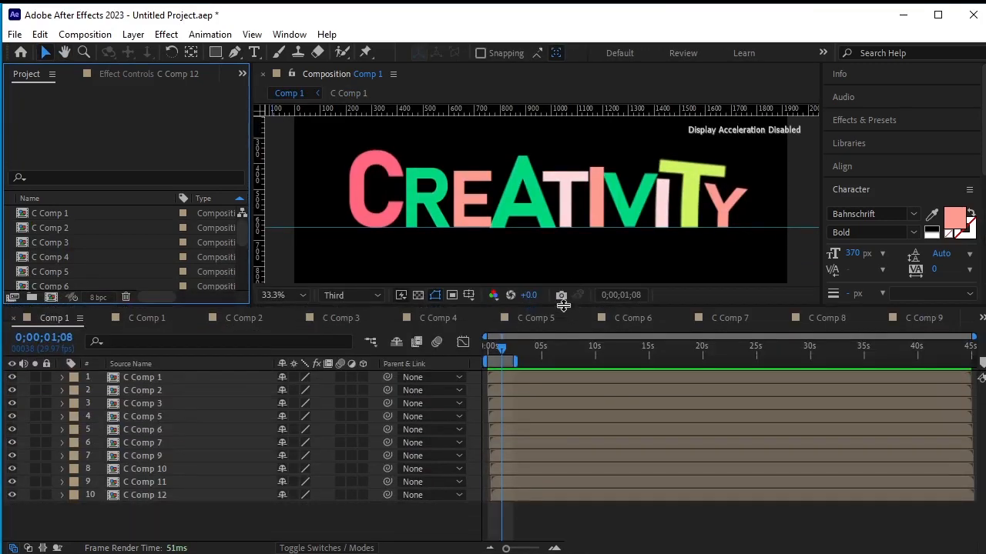
Apply an Inner Shadow layer style to all ten letter layers, C Comp 1 through C Comp 12
click(200, 376)
shift+click(202, 494)
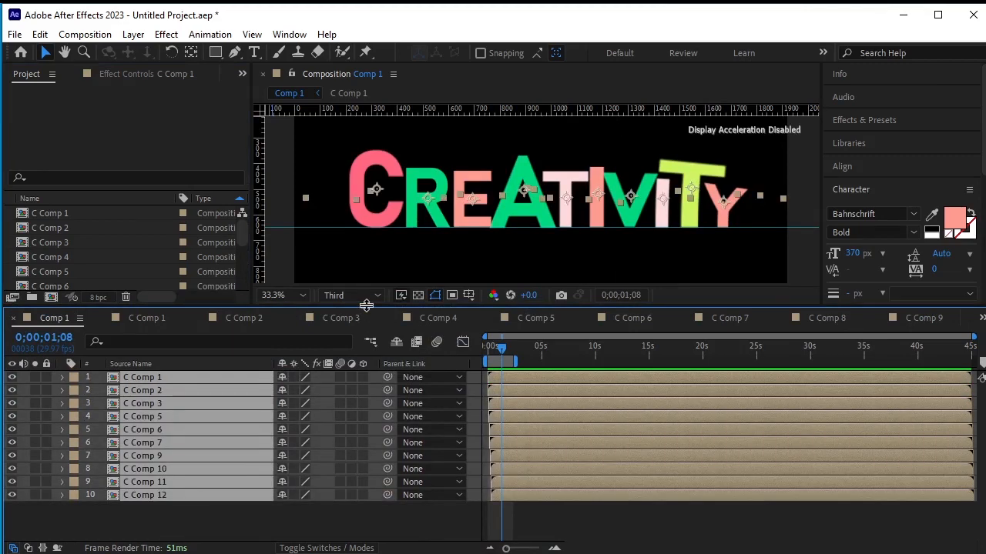
drag(365, 306, 291, 448)
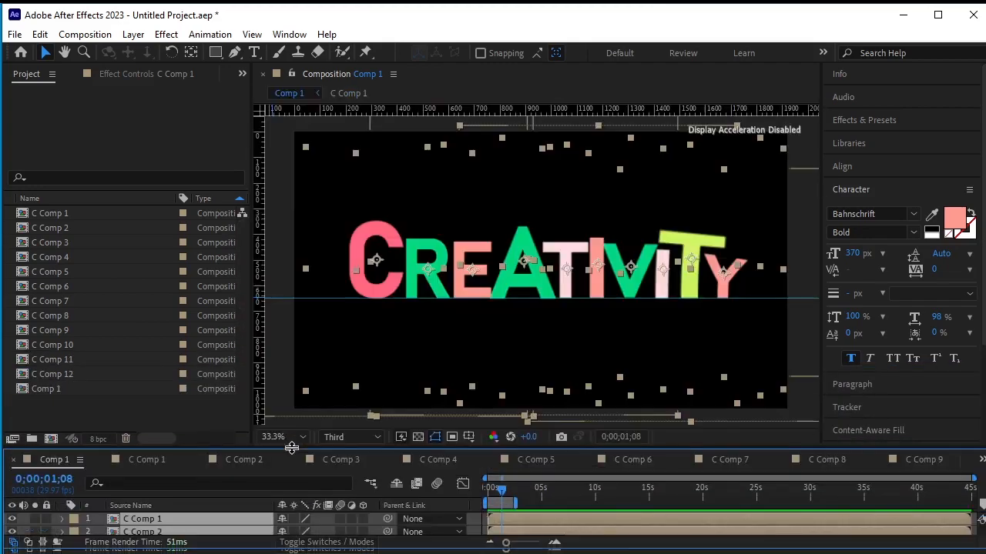
right_click(218, 525)
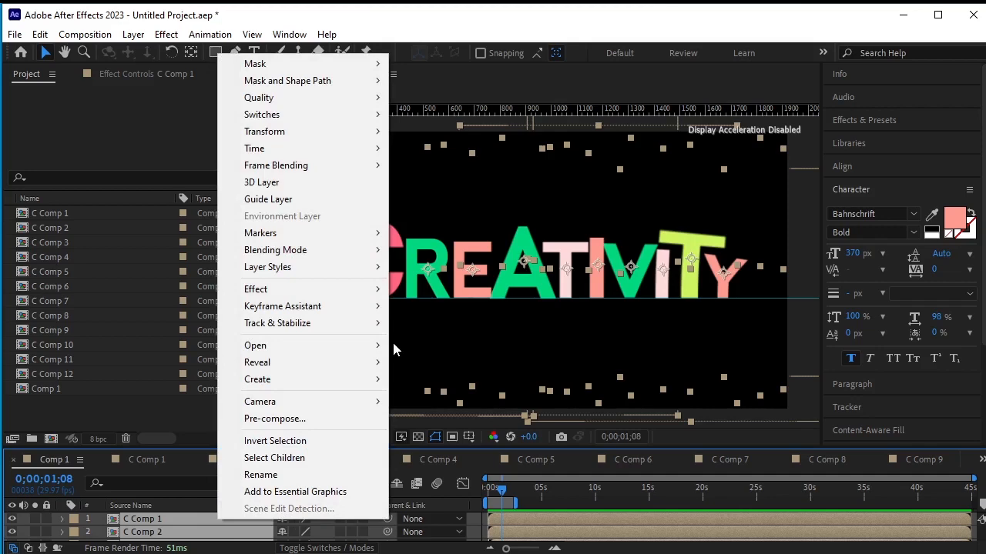
mouse_move(346, 272)
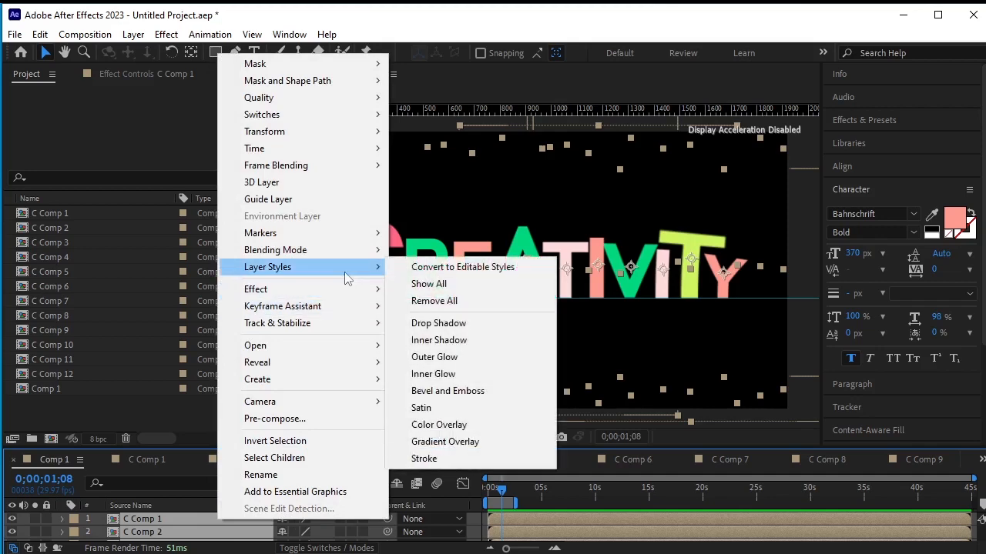
click(485, 341)
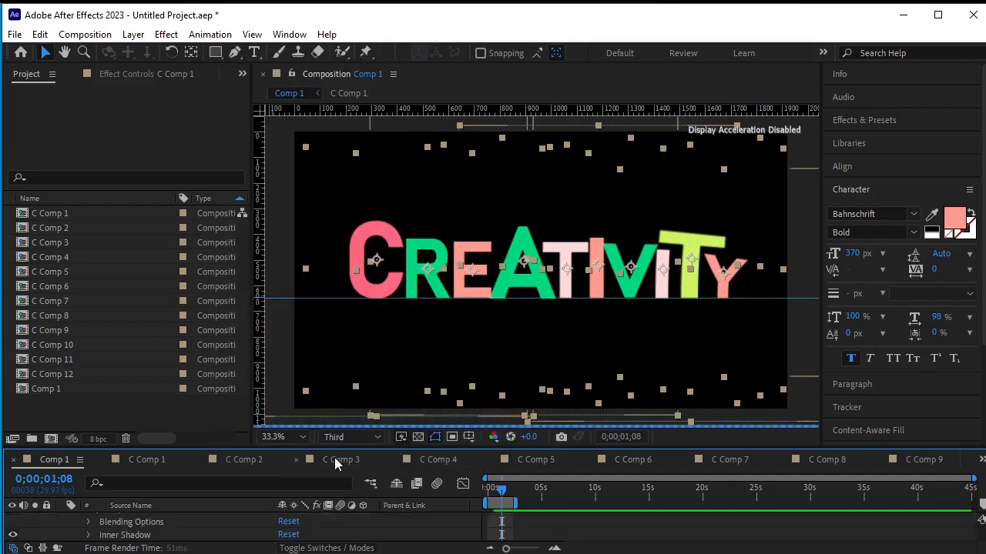
Expand the Inner Shadow settings of C Comp 10 and change the shadow color to white for all selected layers
drag(332, 450, 349, 311)
scroll(196, 412, up, 1)
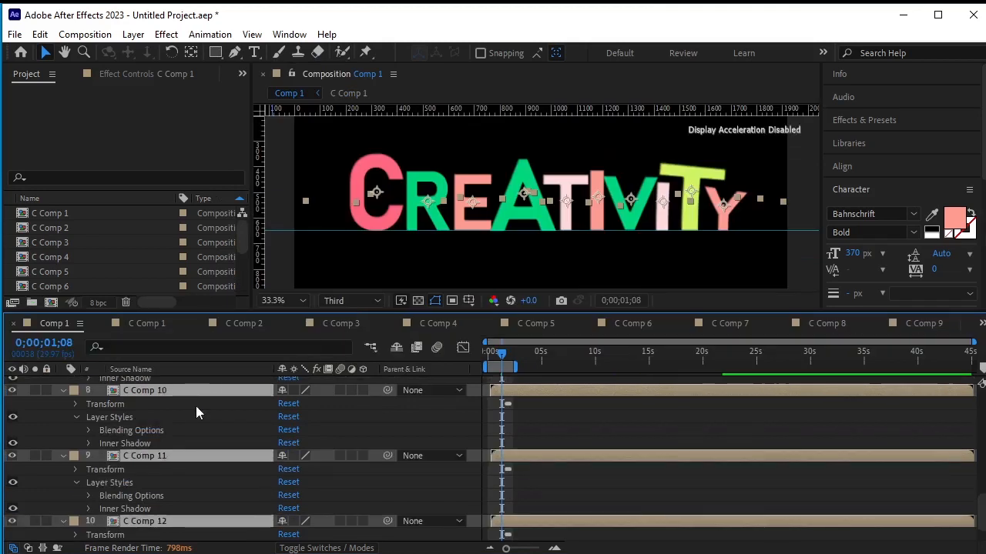
click(89, 444)
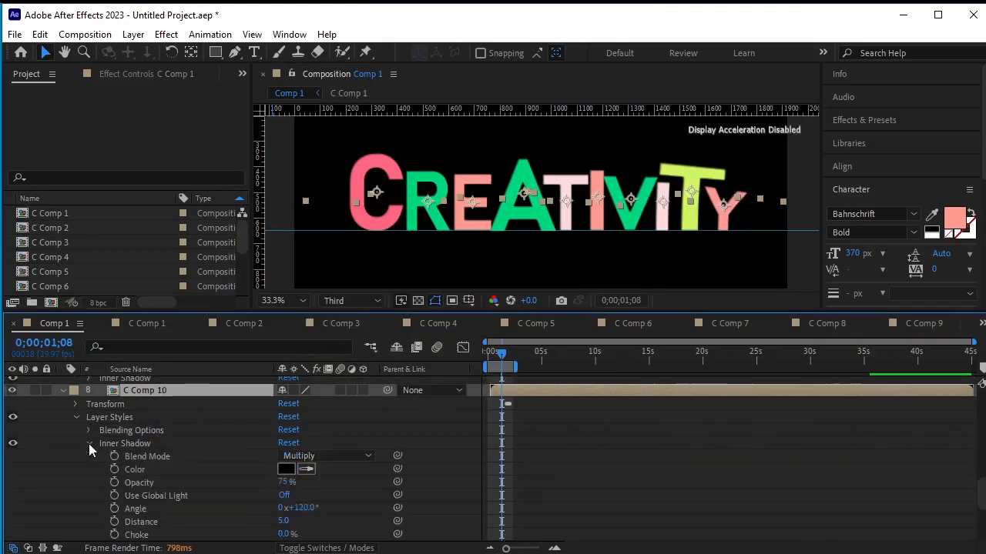
scroll(130, 443, down, 1)
click(286, 442)
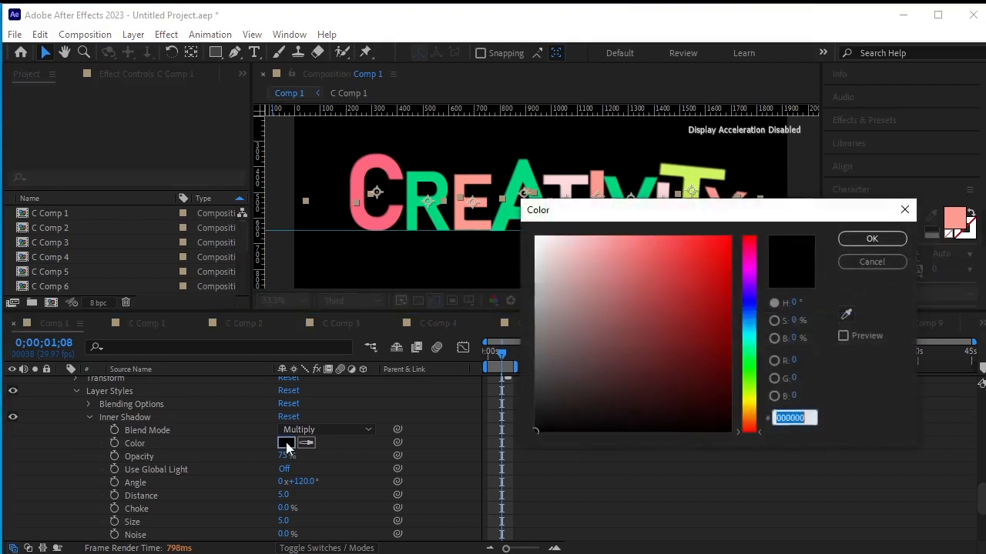
drag(608, 285, 508, 225)
click(862, 239)
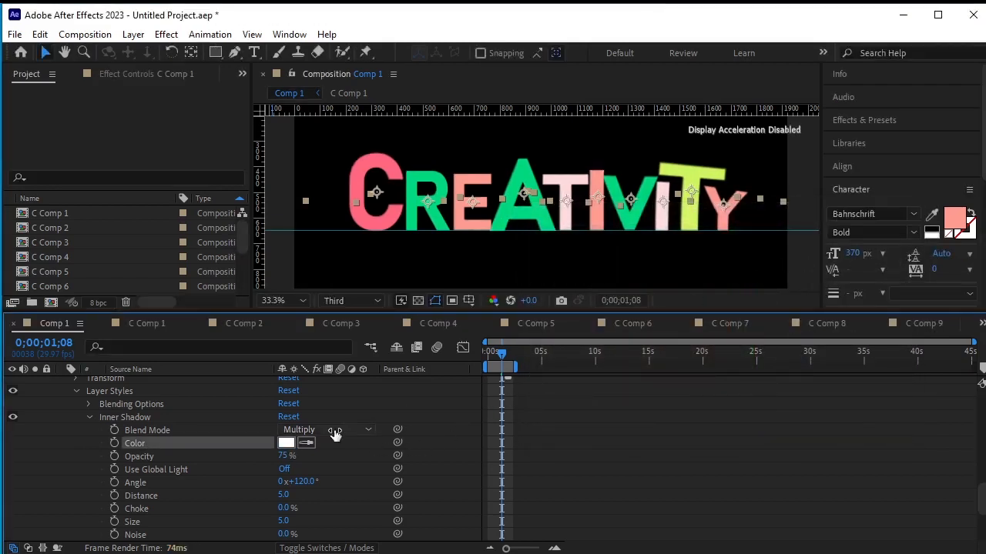
Set the Inner Shadow's opacity to 100%, angle to 36 full turns plus 120°, distance to 38, noise to 50% and blend mode to Normal
scroll(243, 452, up, 1)
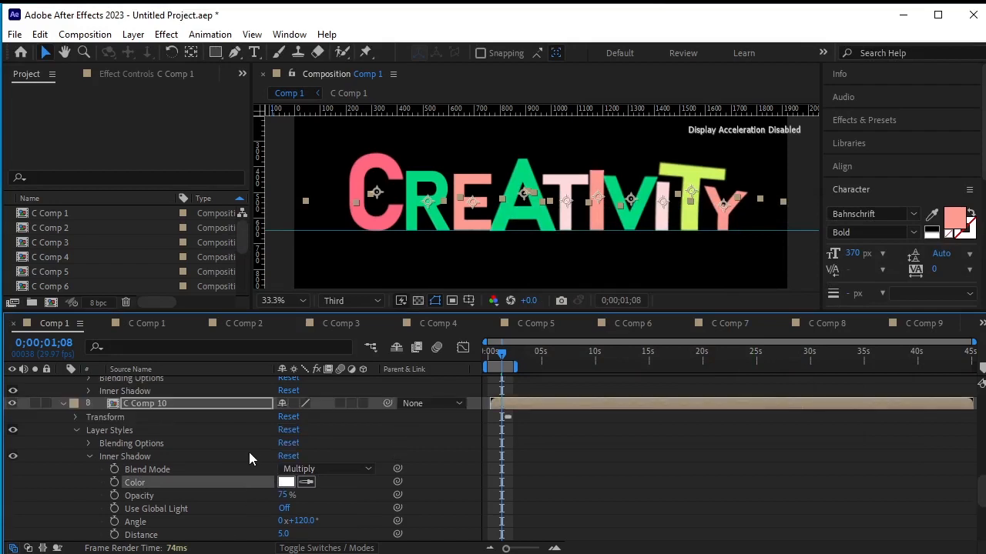
scroll(249, 452, down, 2)
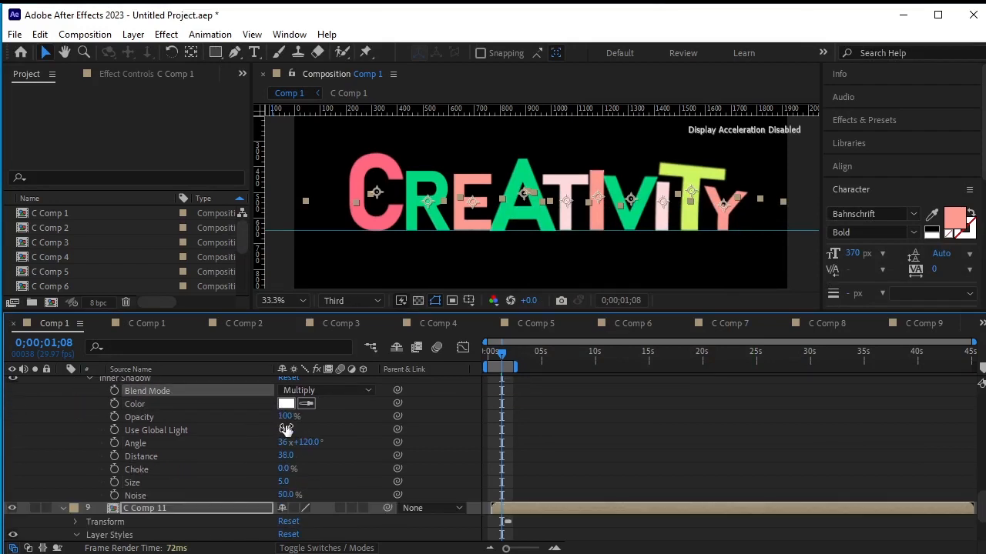
click(285, 429)
click(305, 391)
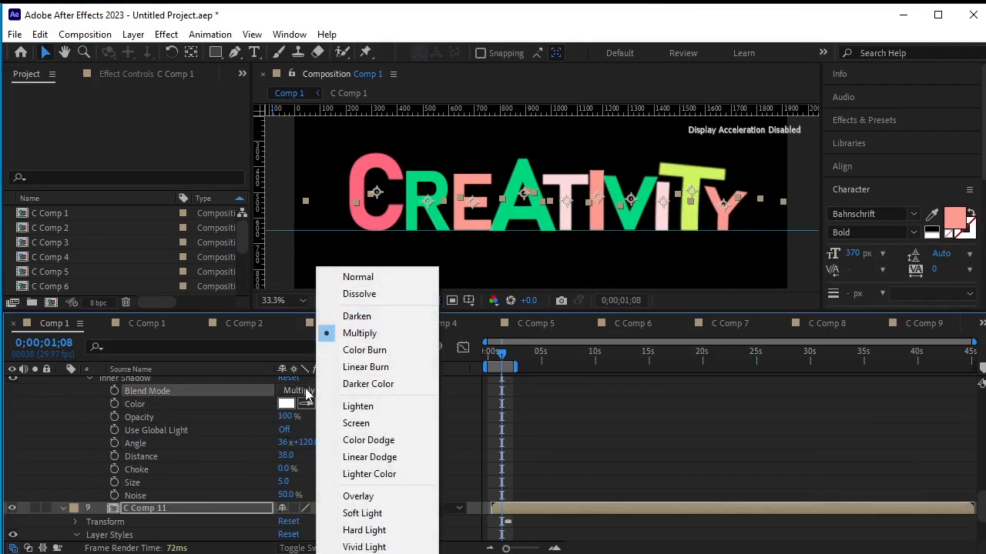
click(382, 281)
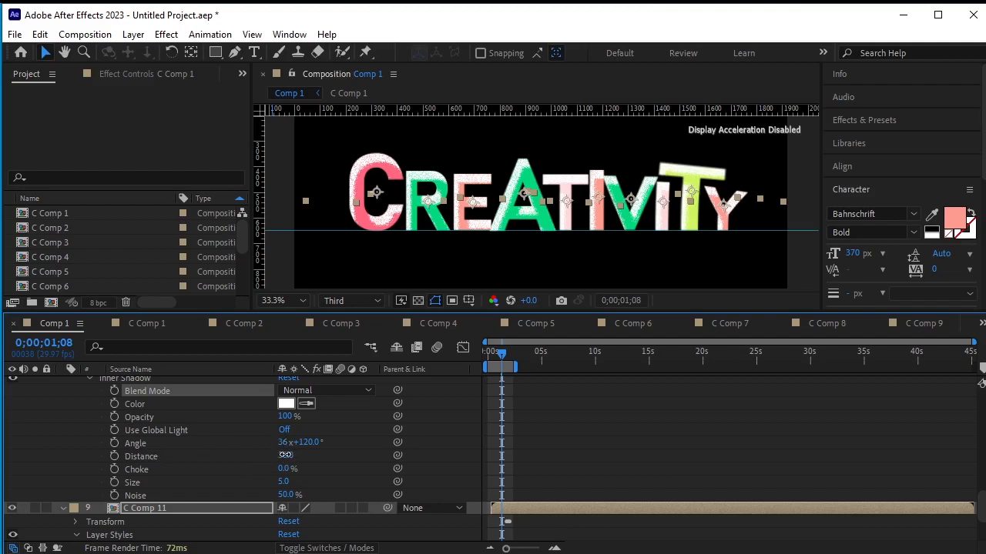
Reduce the Inner Shadow's distance to 13 and its noise to 0%
drag(283, 456, 272, 459)
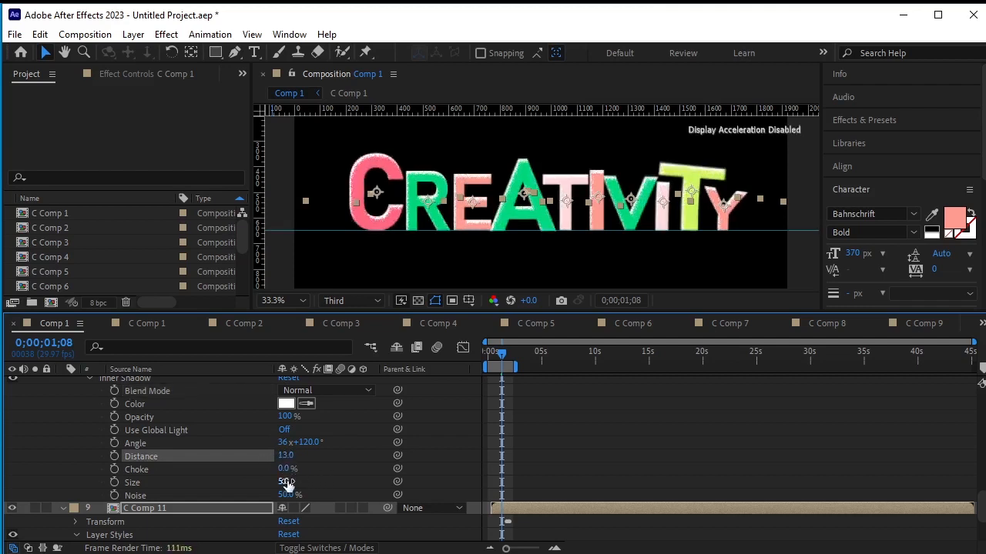
mouse_move(285, 495)
mouse_down()
mouse_move(314, 493)
mouse_move(271, 500)
mouse_up()
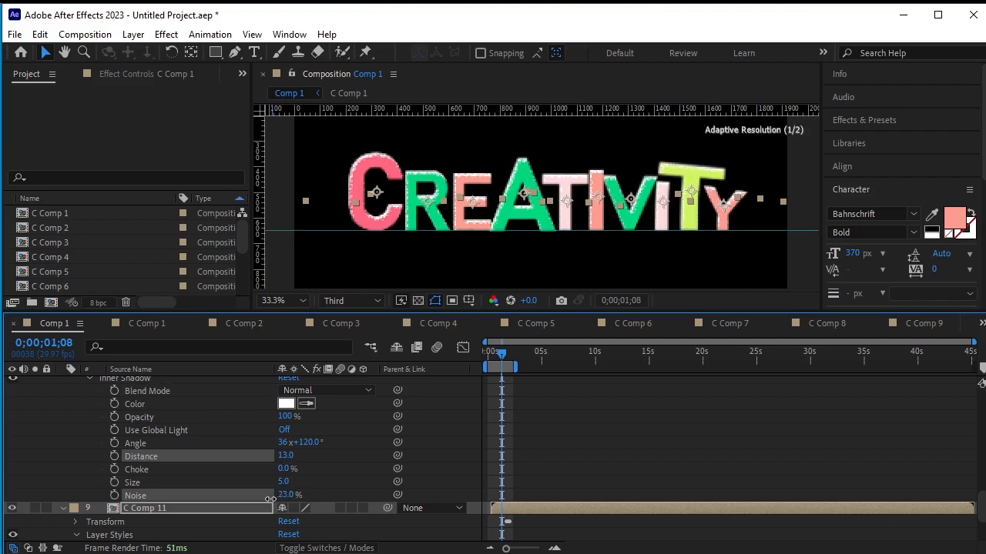
click(287, 495)
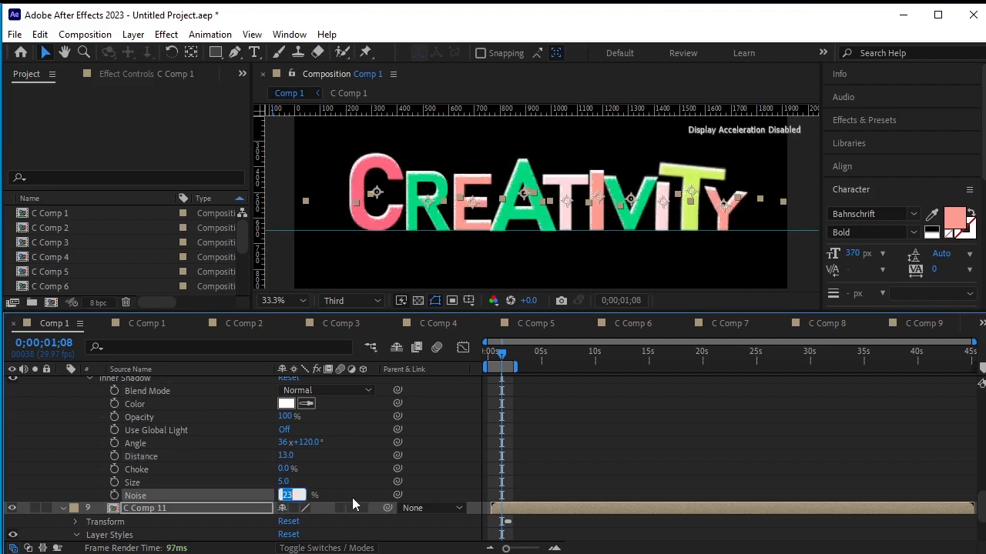
text(0)
key(Return)
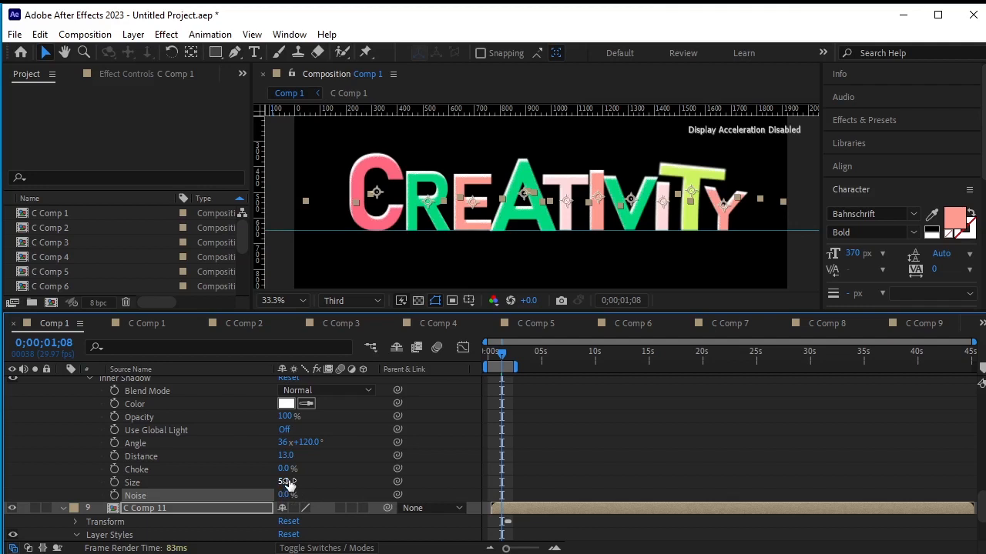
Set the Inner Shadow's size to 11 and its angle to 42 full turns plus 120°
click(287, 482)
text(10)
key(Return)
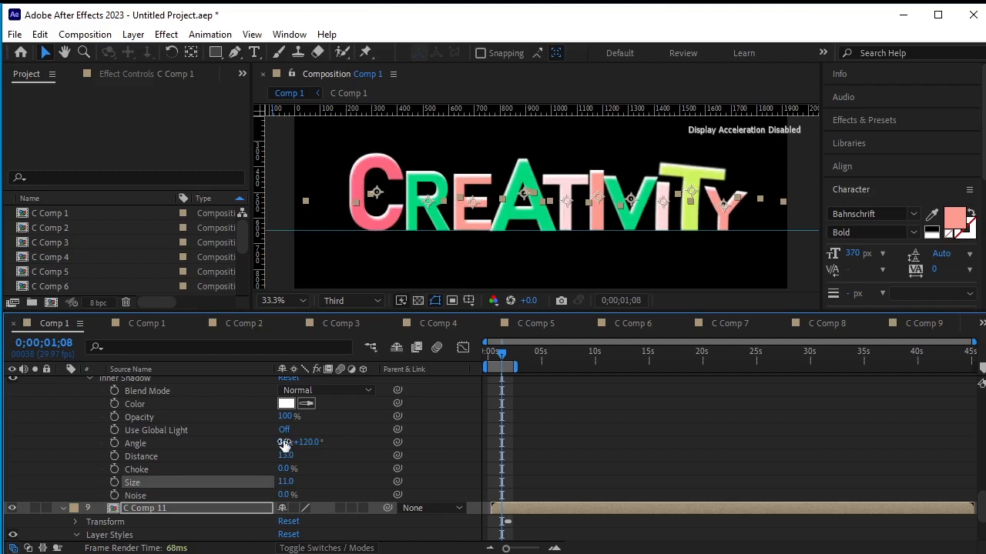
drag(283, 445, 290, 444)
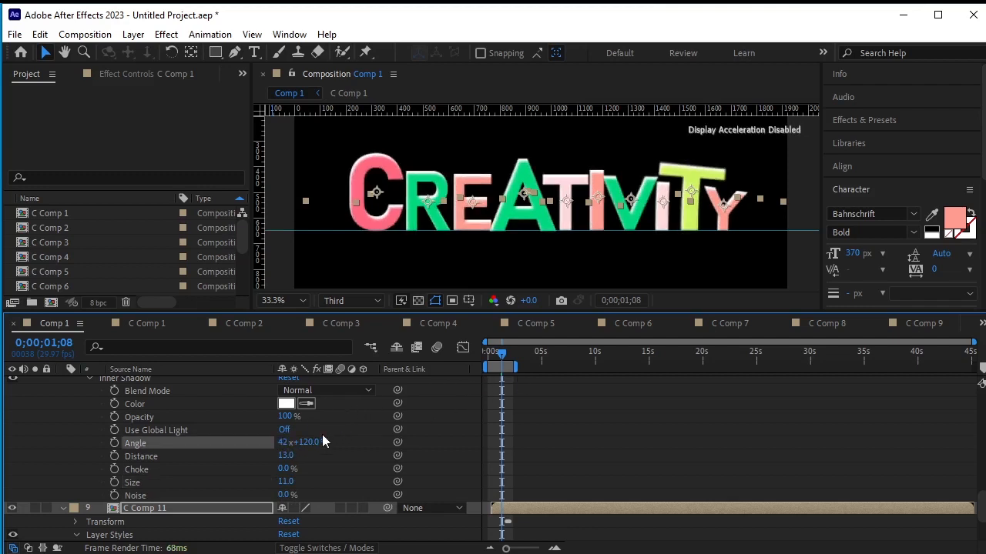
Collapse the properties of all letter layers and clear the layer selection
scroll(247, 454, up, 15)
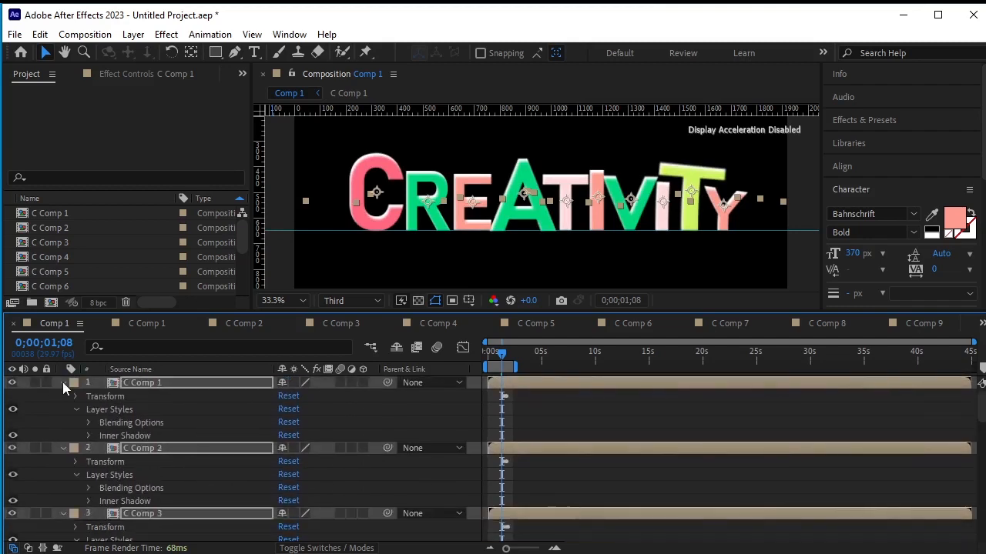
click(63, 382)
click(196, 517)
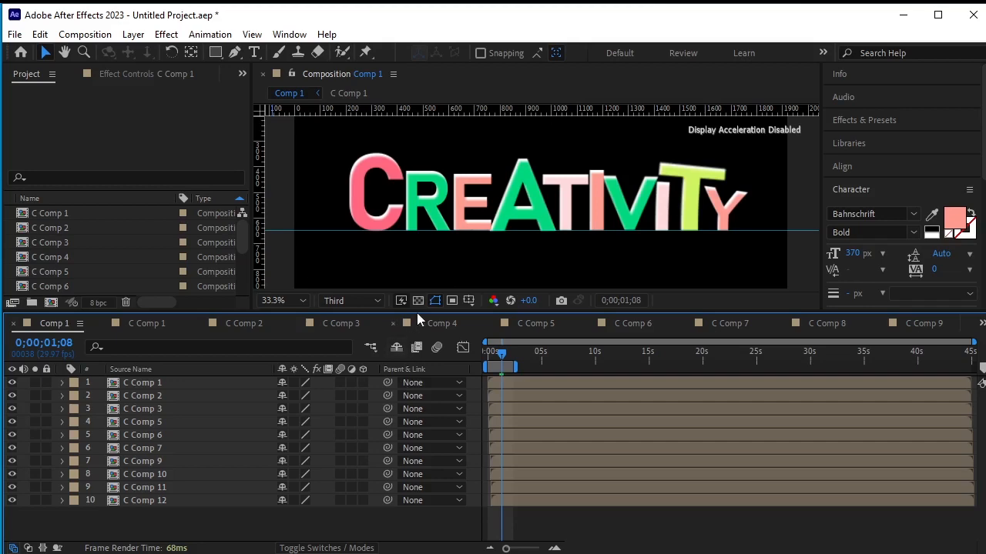
Play the styled CREATIVITY animation from the first frame in an enlarged composition view
drag(416, 315, 422, 460)
drag(495, 501, 343, 488)
key(space)
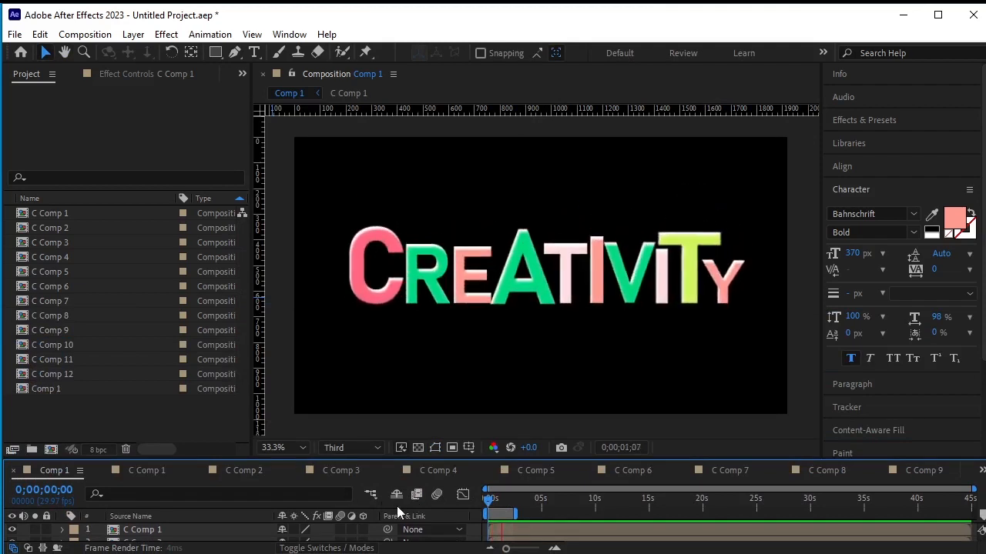